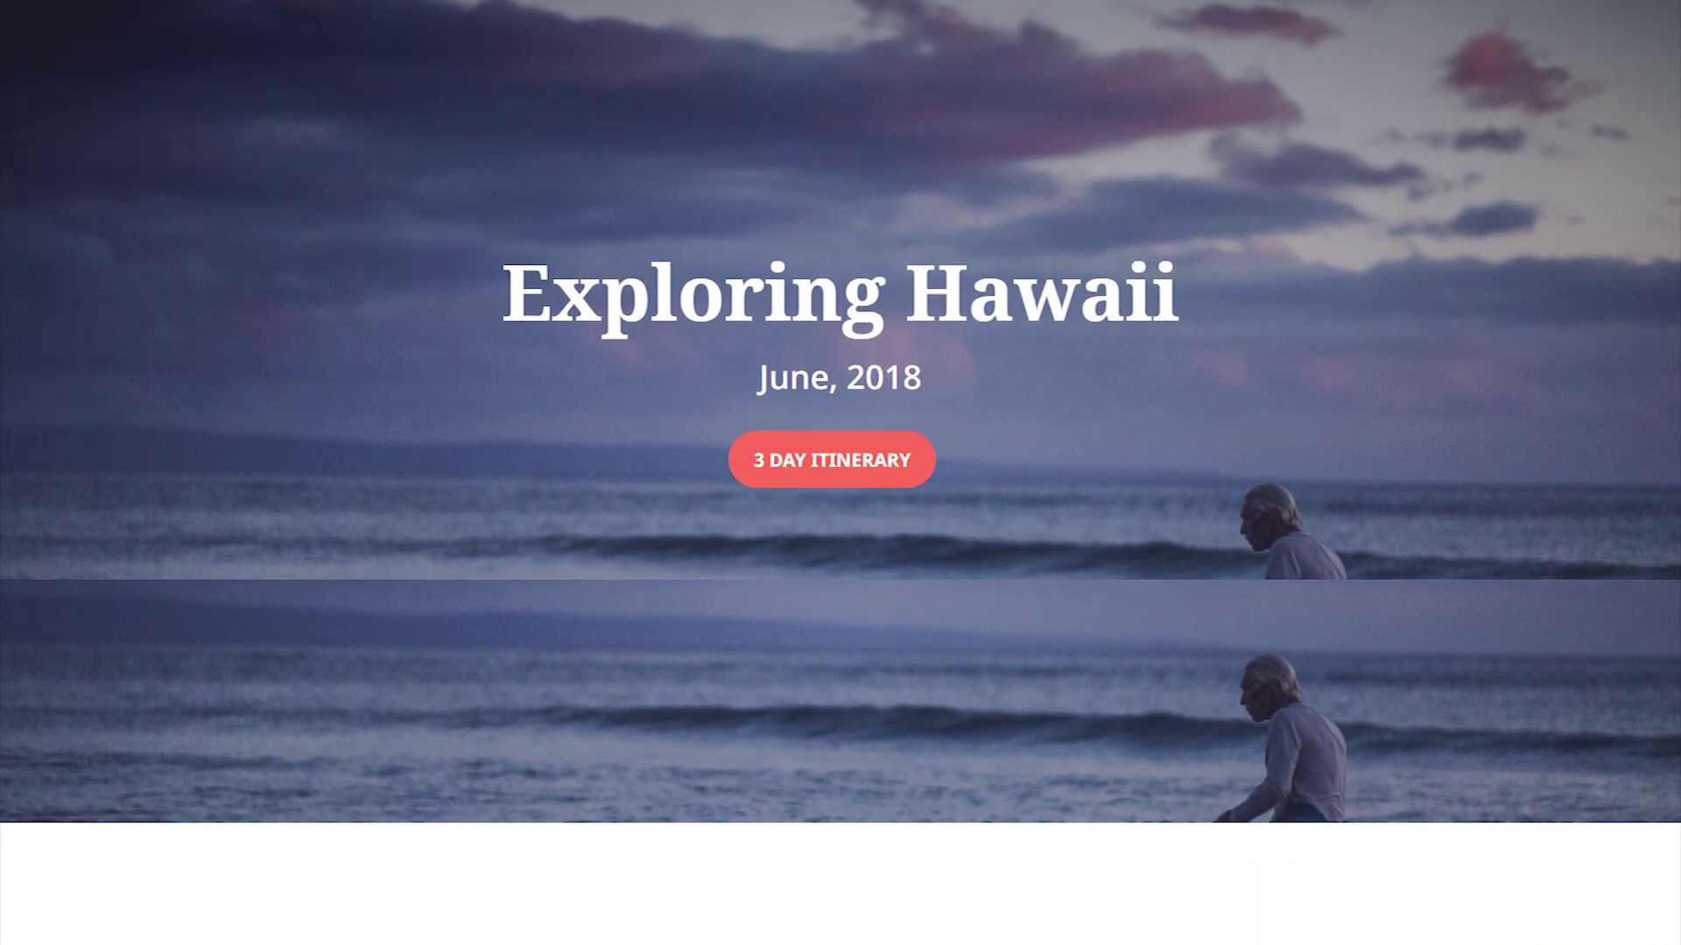
Step: Scroll down the Exploring Hawaii page to the Find Us on Facebook masonry feed grid
scroll(840, 473, down, 3)
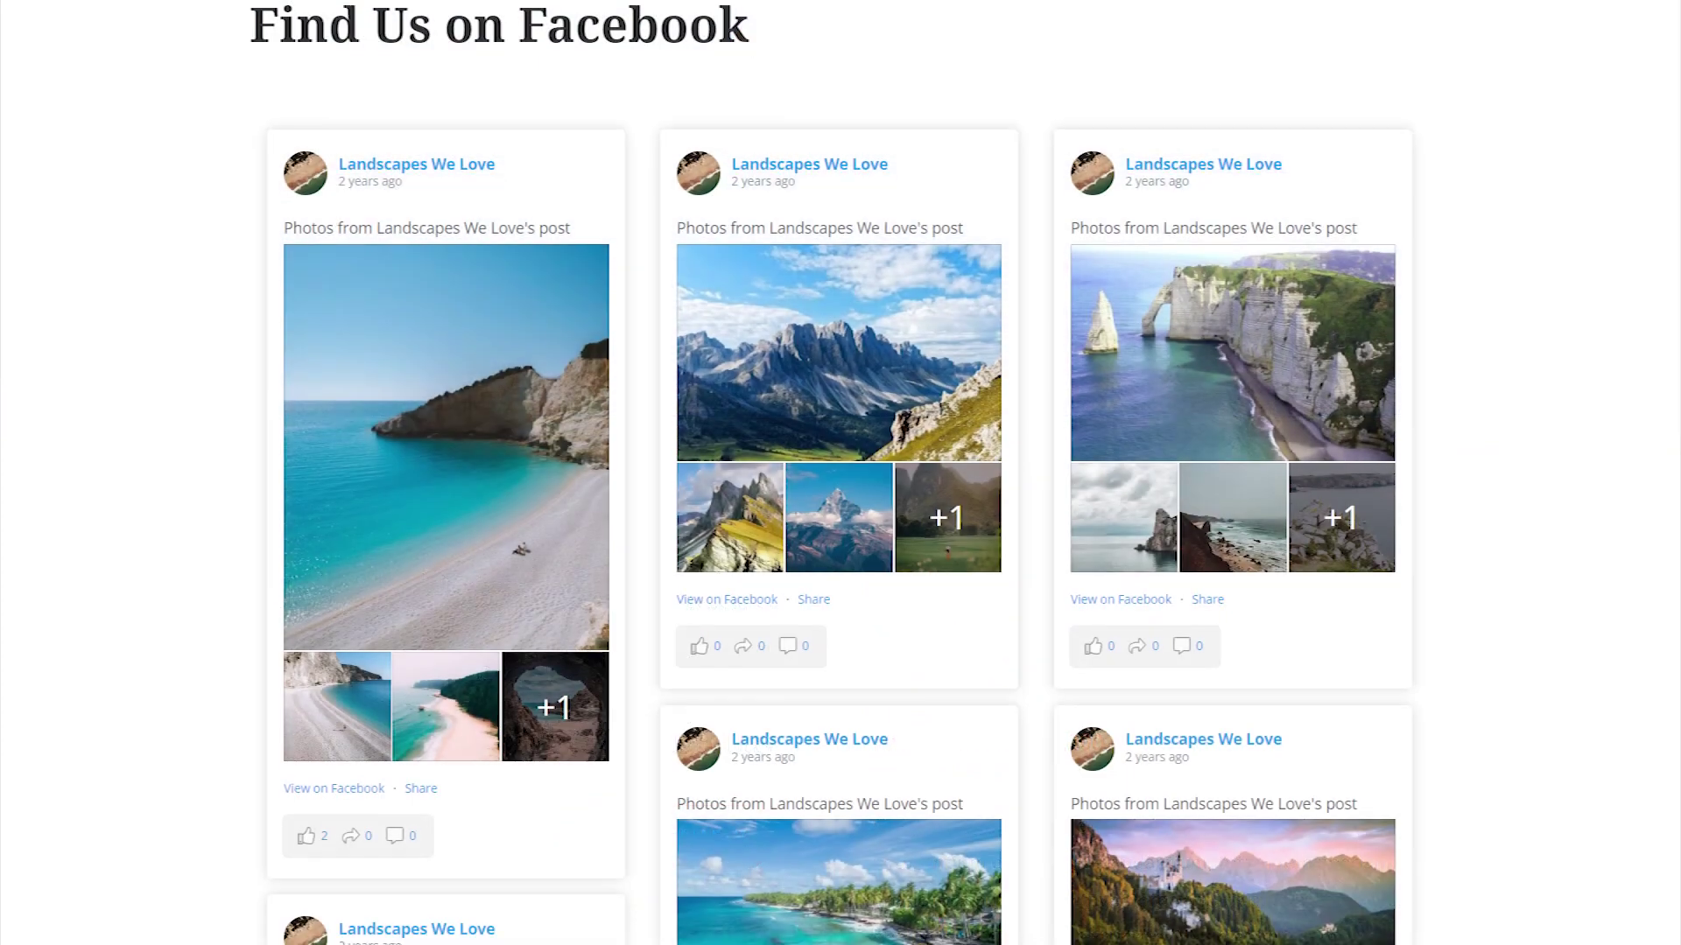
scroll(841, 473, down, 2)
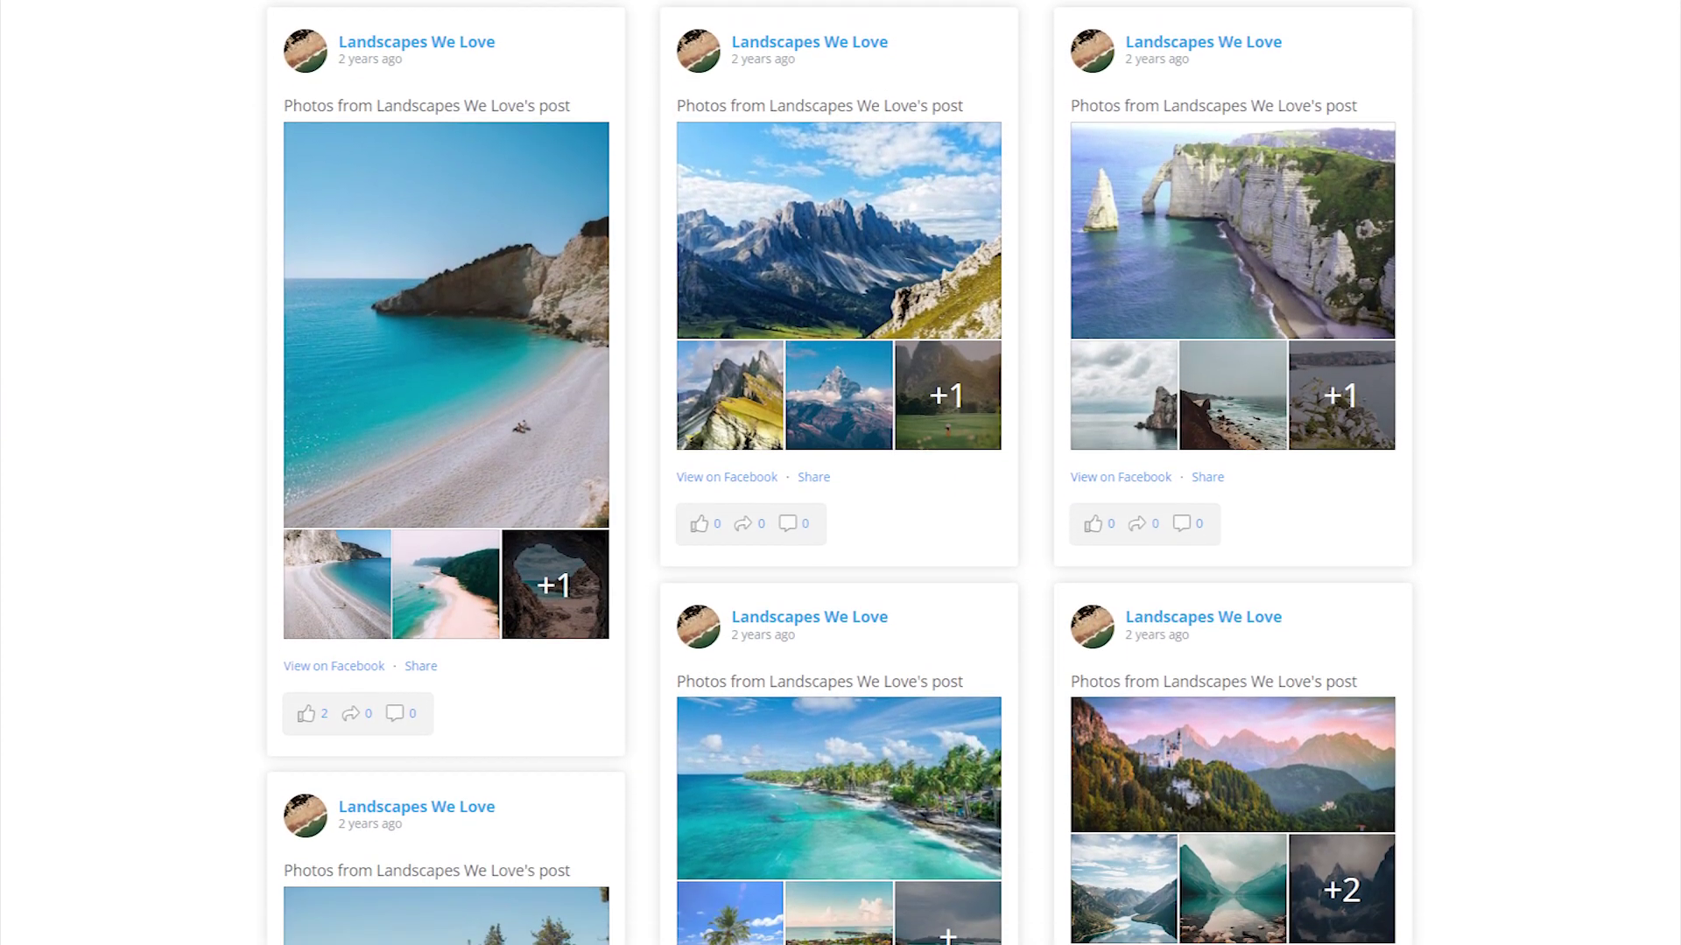
scroll(840, 472, down, 2)
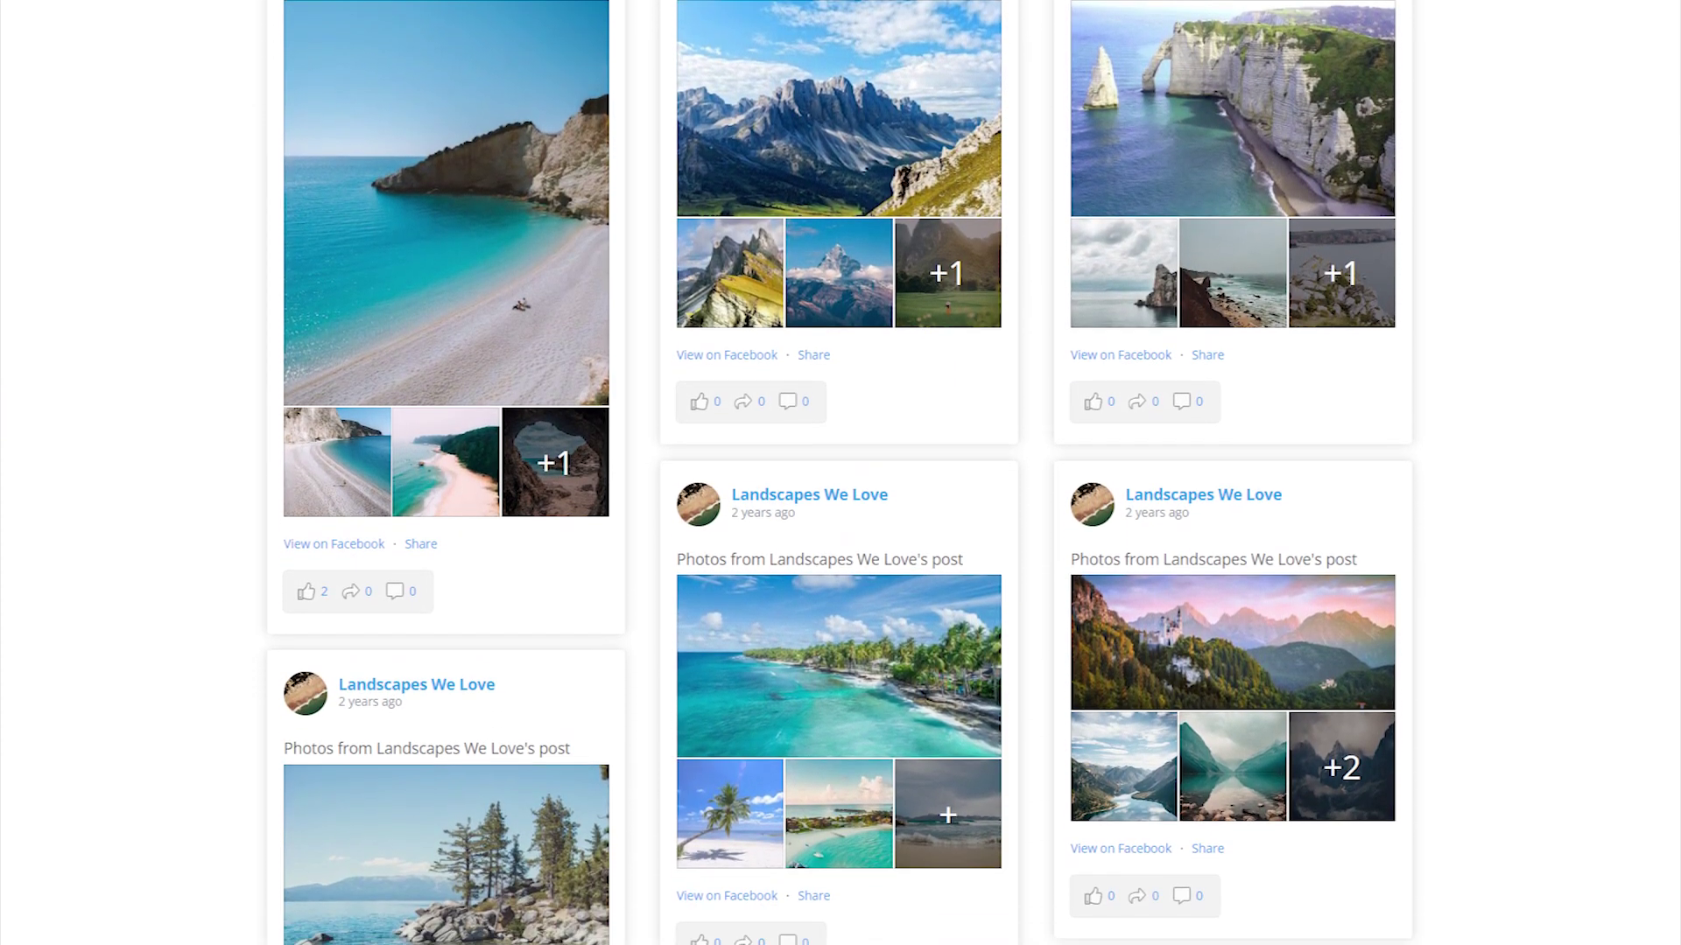
scroll(840, 473, down, 1)
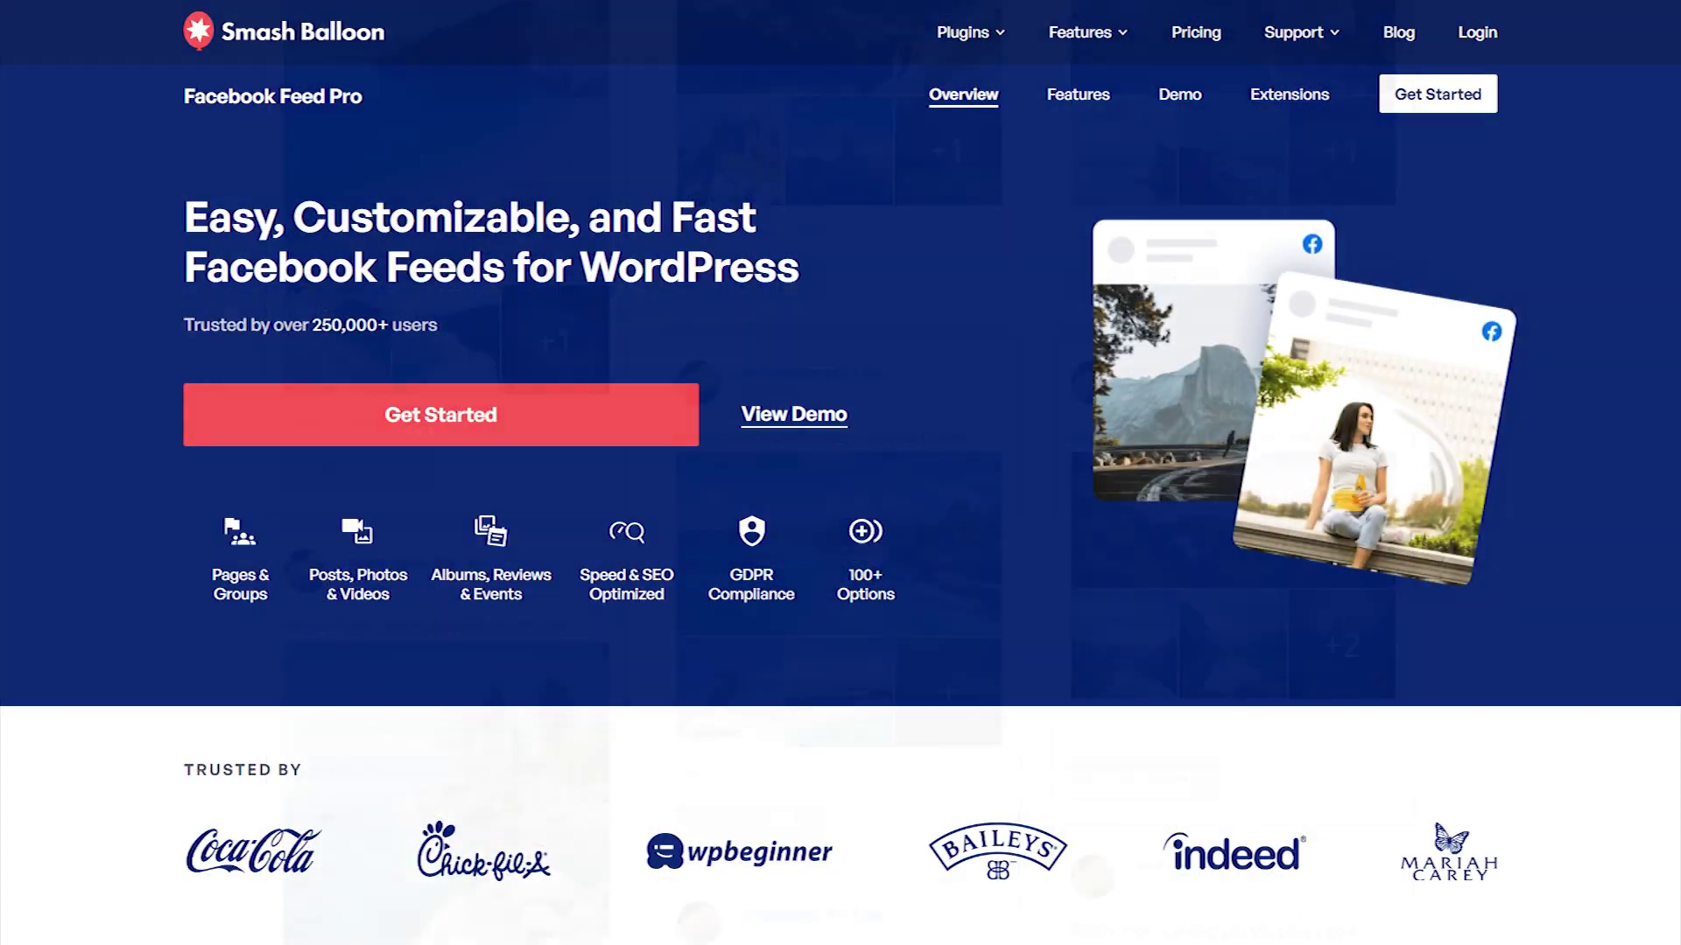
Step: Scroll down the Facebook Feed Pro landing page to the Columns layout demo feed
scroll(840, 473, down, 2)
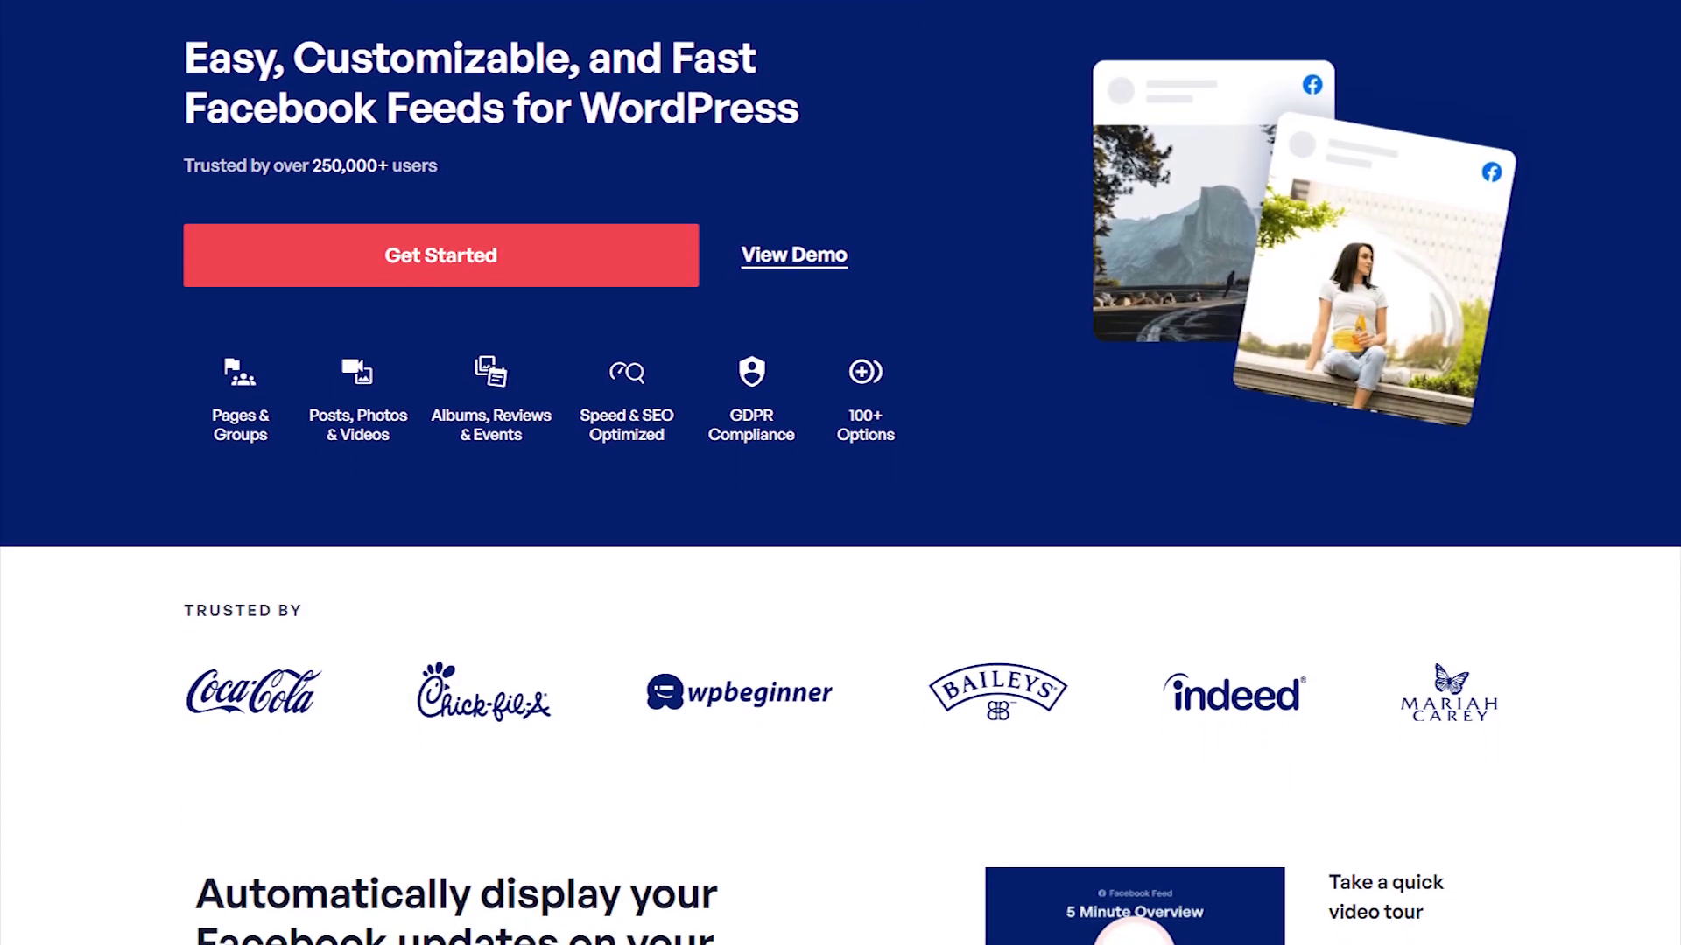
scroll(841, 473, down, 2)
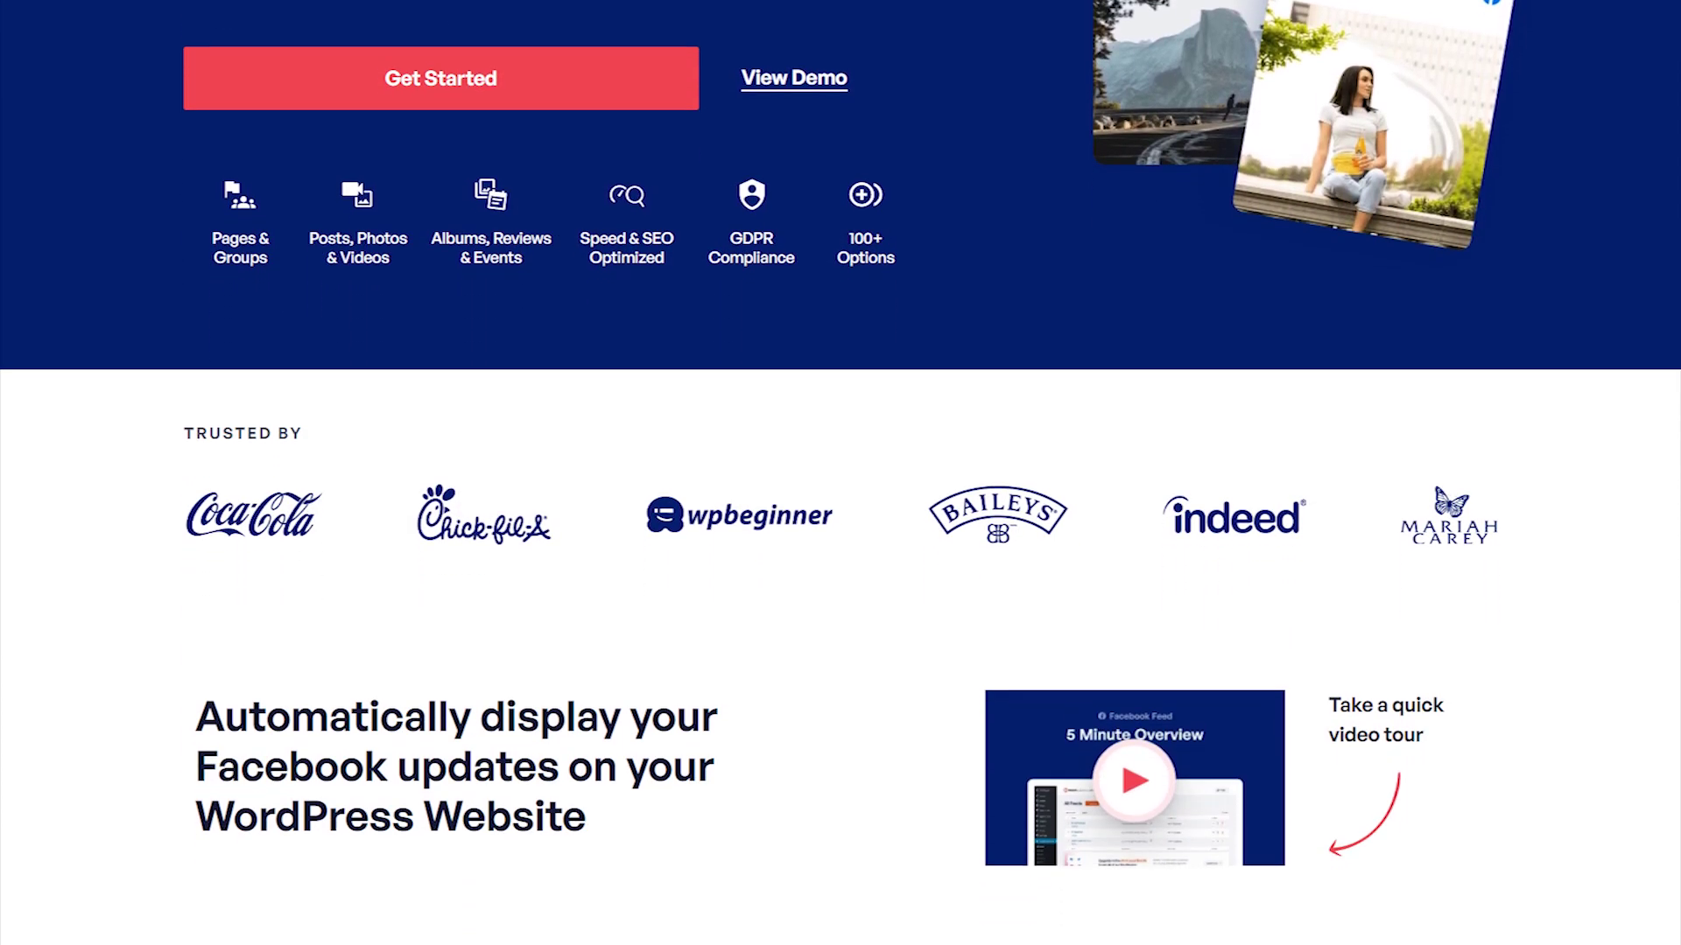
scroll(840, 472, down, 1)
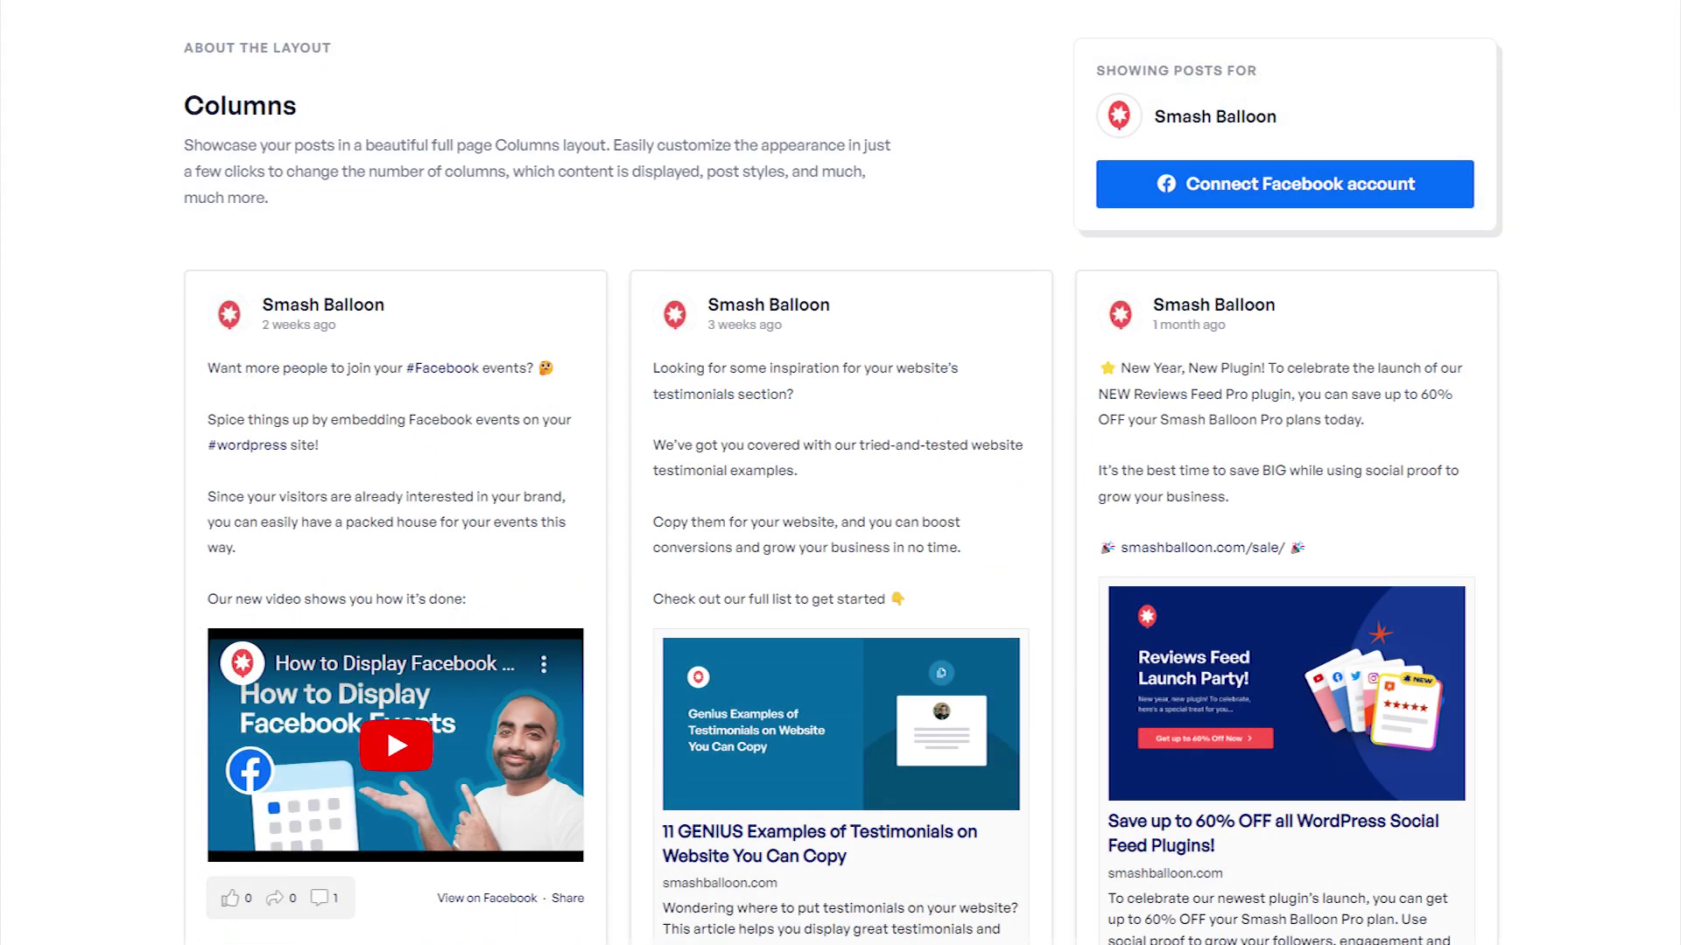
scroll(840, 473, down, 2)
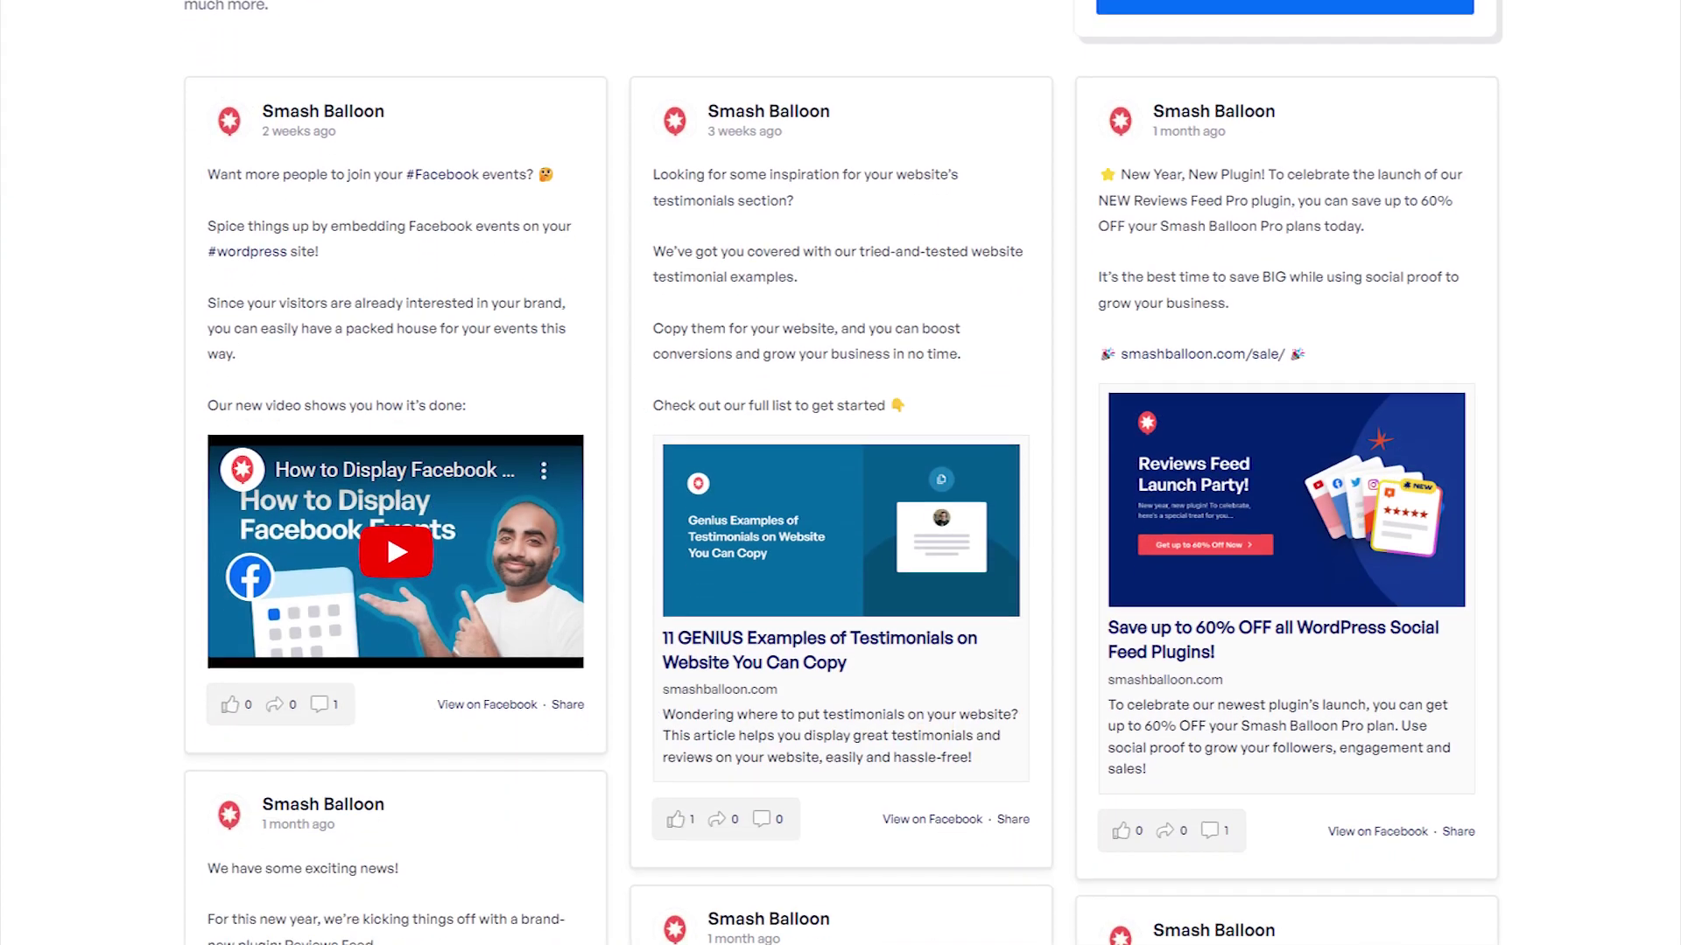
scroll(840, 473, down, 2)
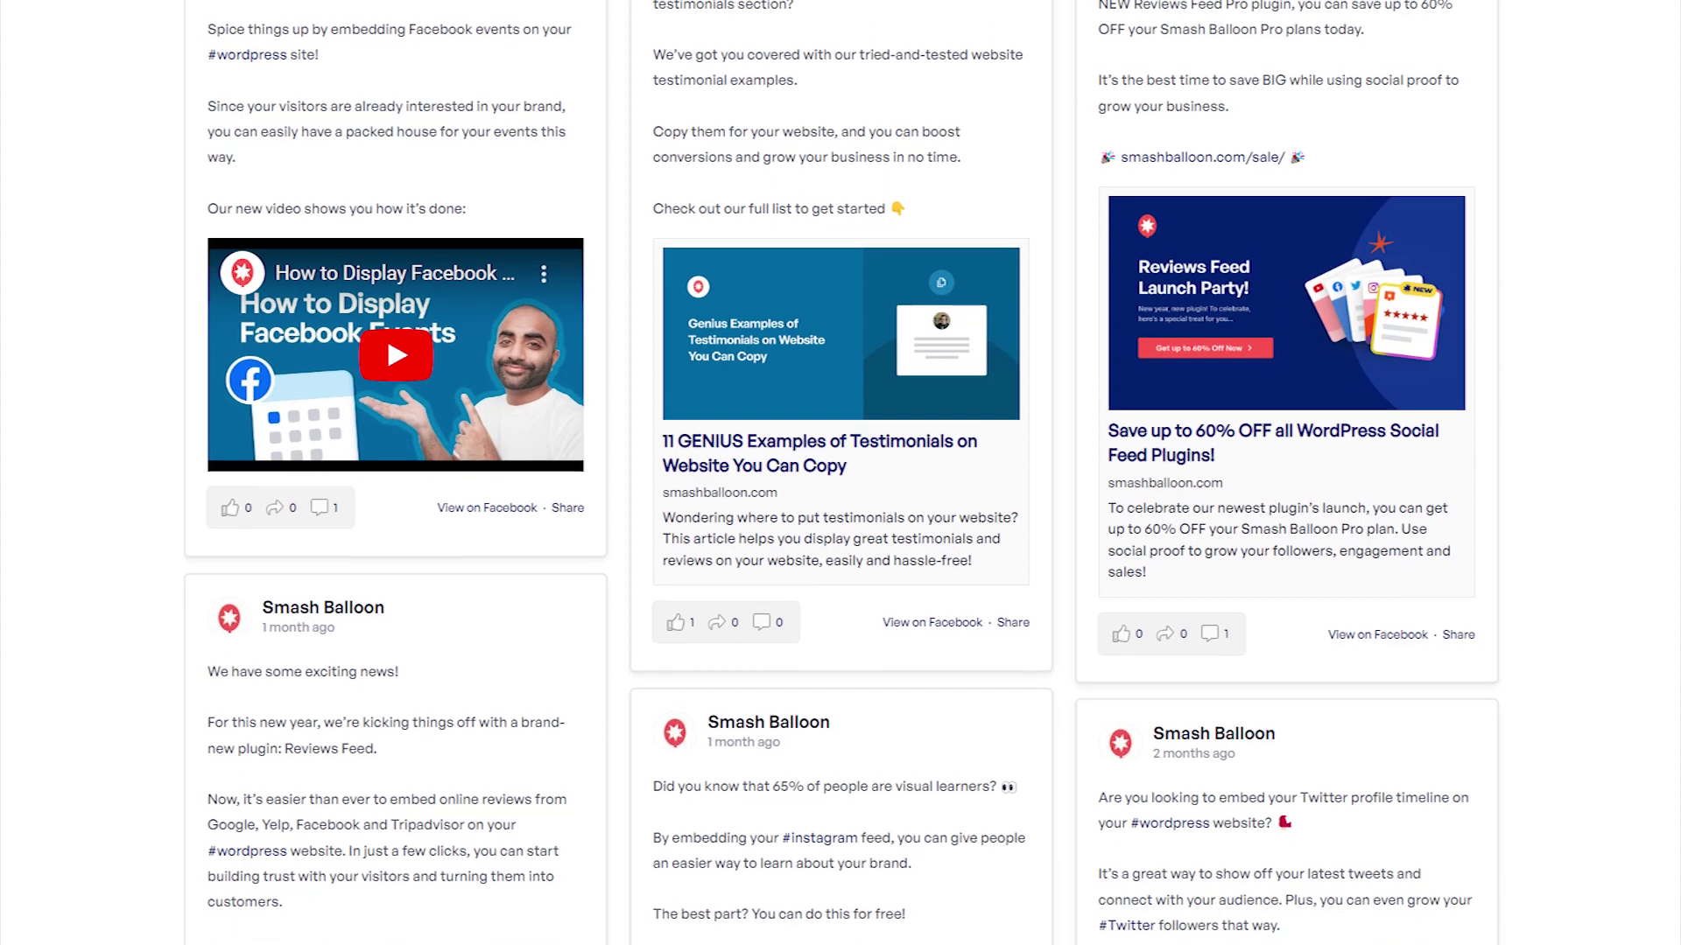
scroll(840, 472, down, 2)
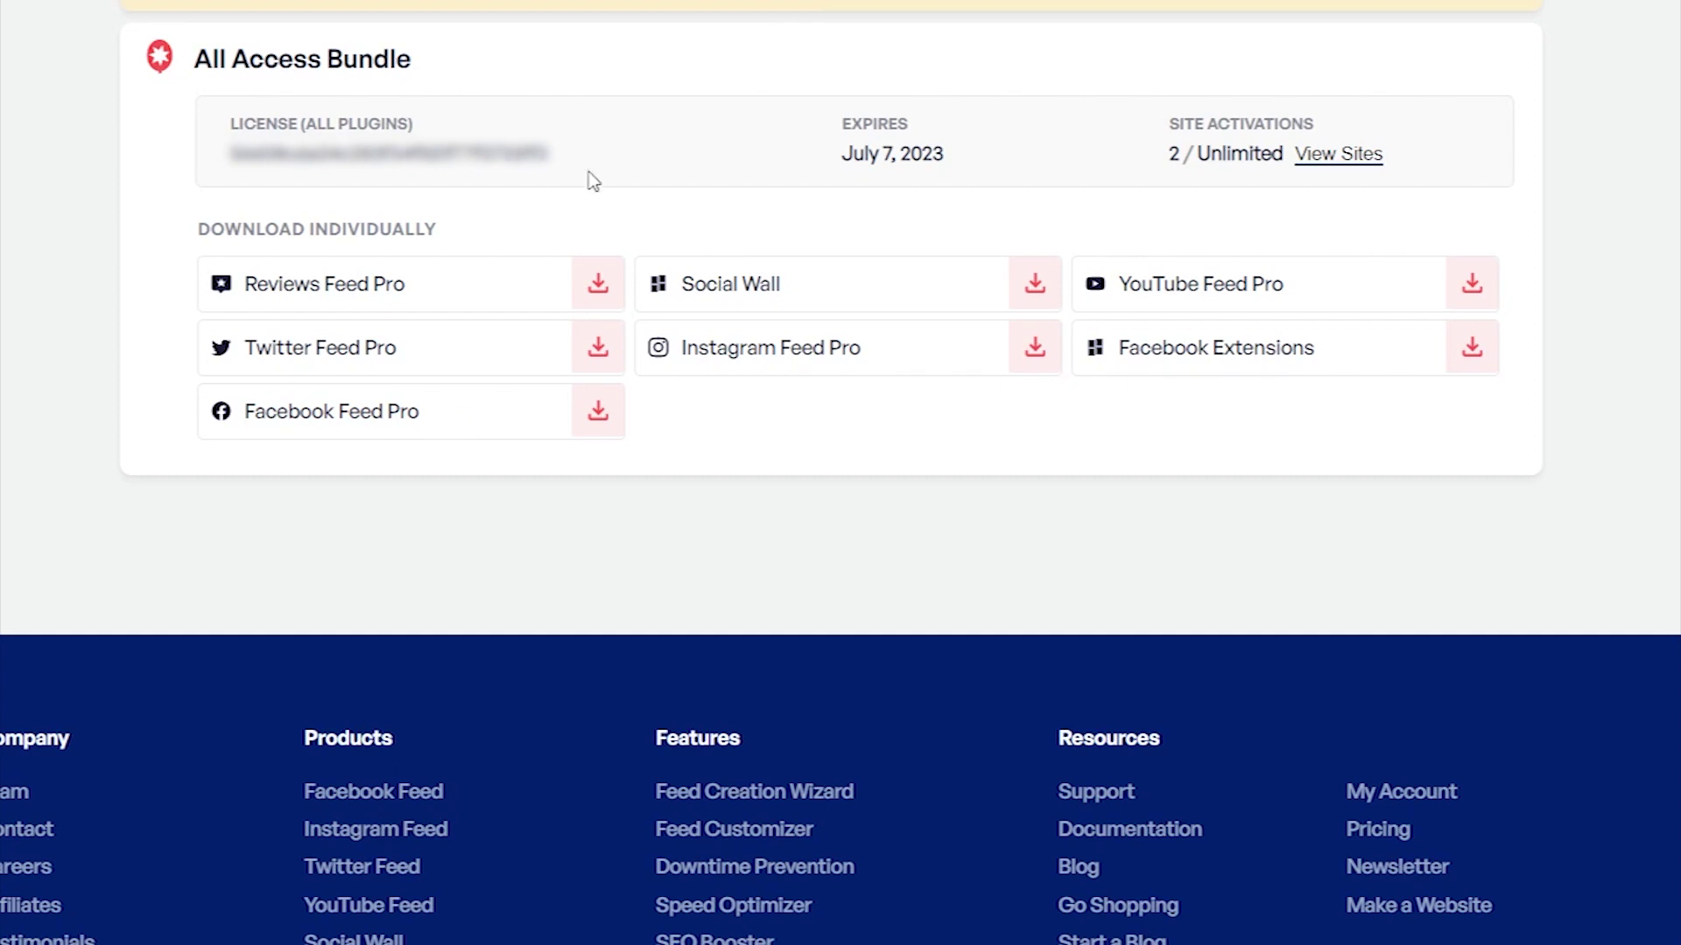
Step: Download the Facebook Feed Pro and Facebook Extensions plugins from the All Access Bundle
click(599, 427)
click(1473, 348)
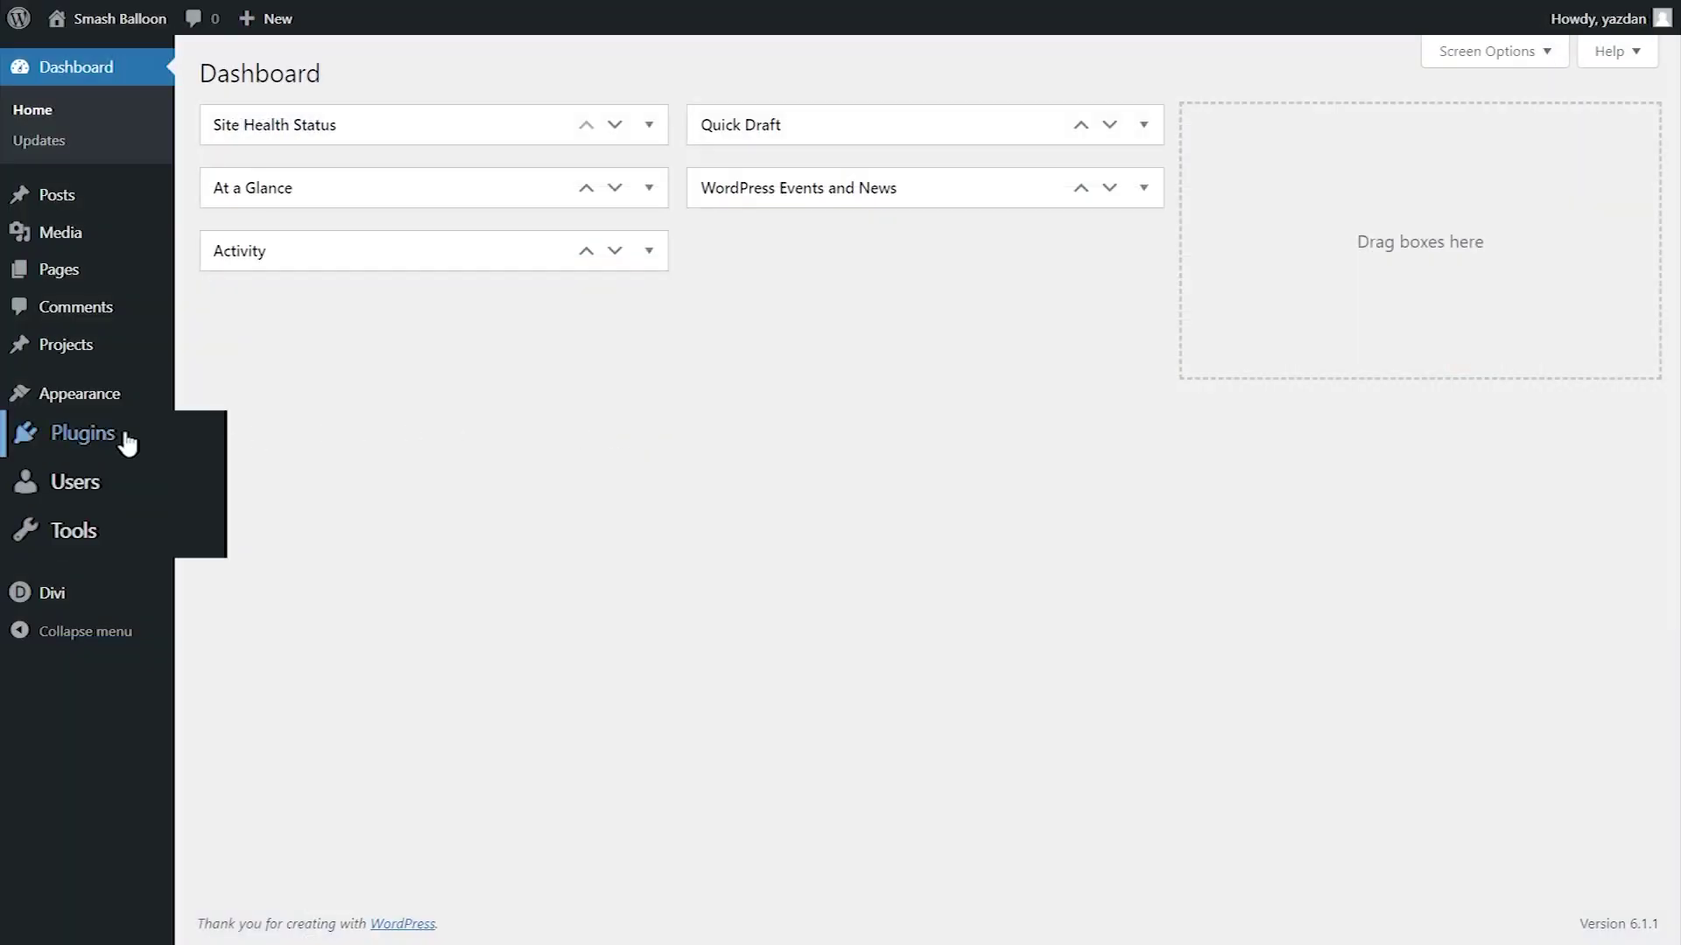
Step: Upload and install Custom-Facebook-Feed-WP-Plugin-4.3.6-Smash.zip via Plugins > Add New
mouse_move(127, 444)
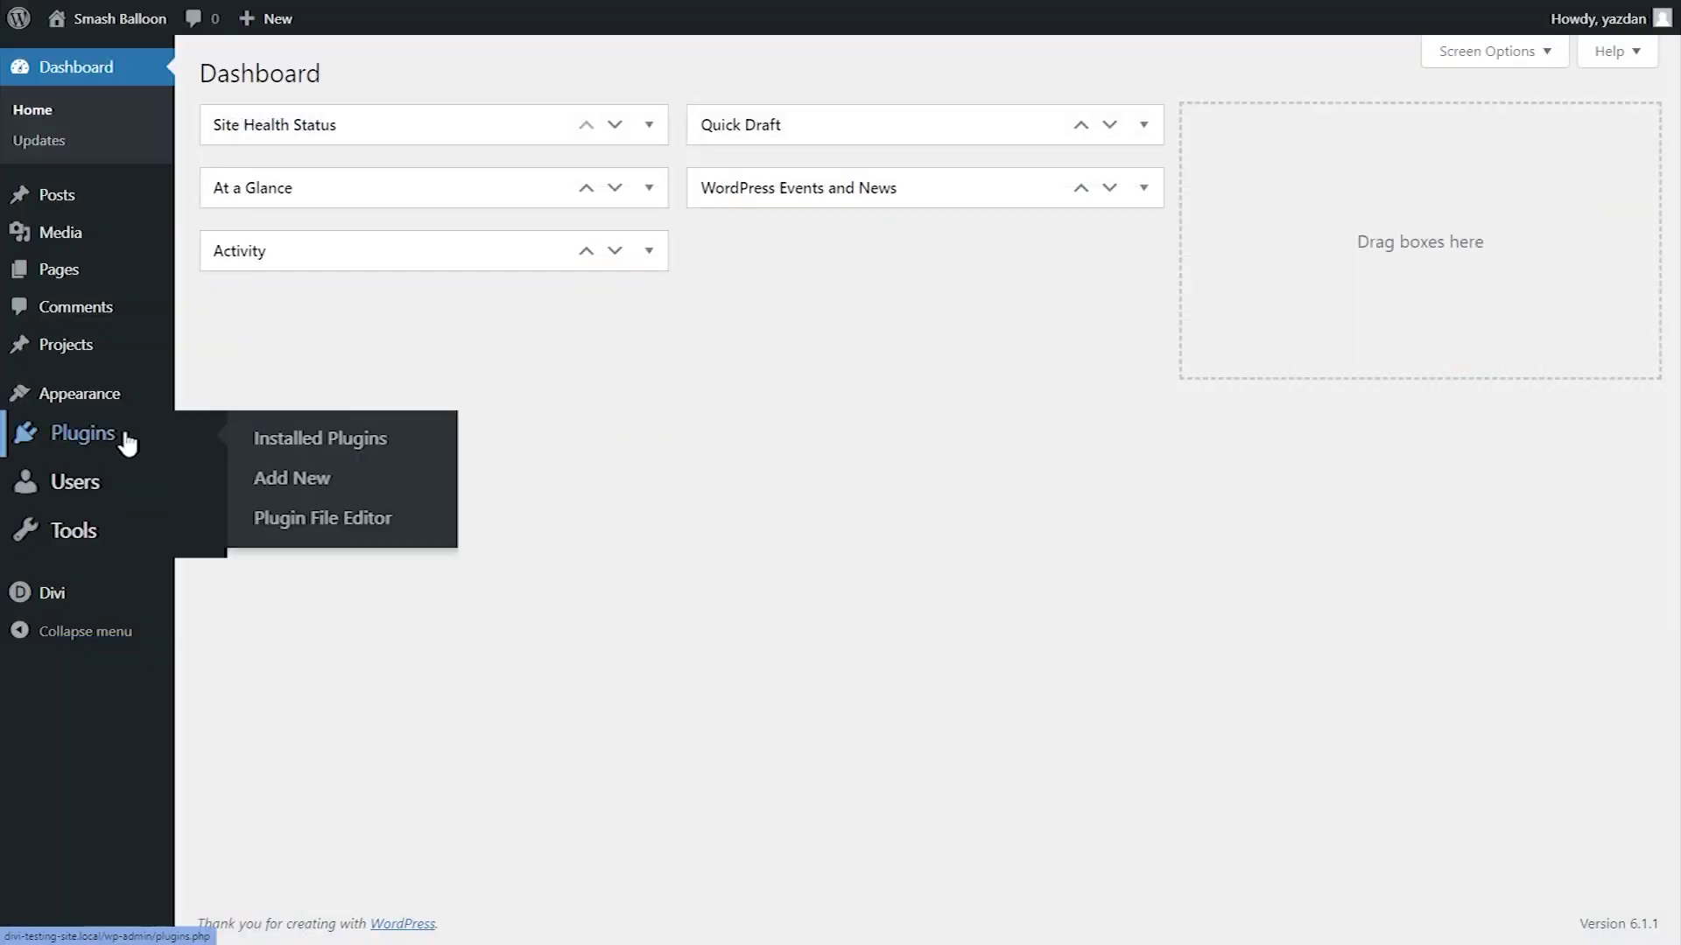
click(281, 478)
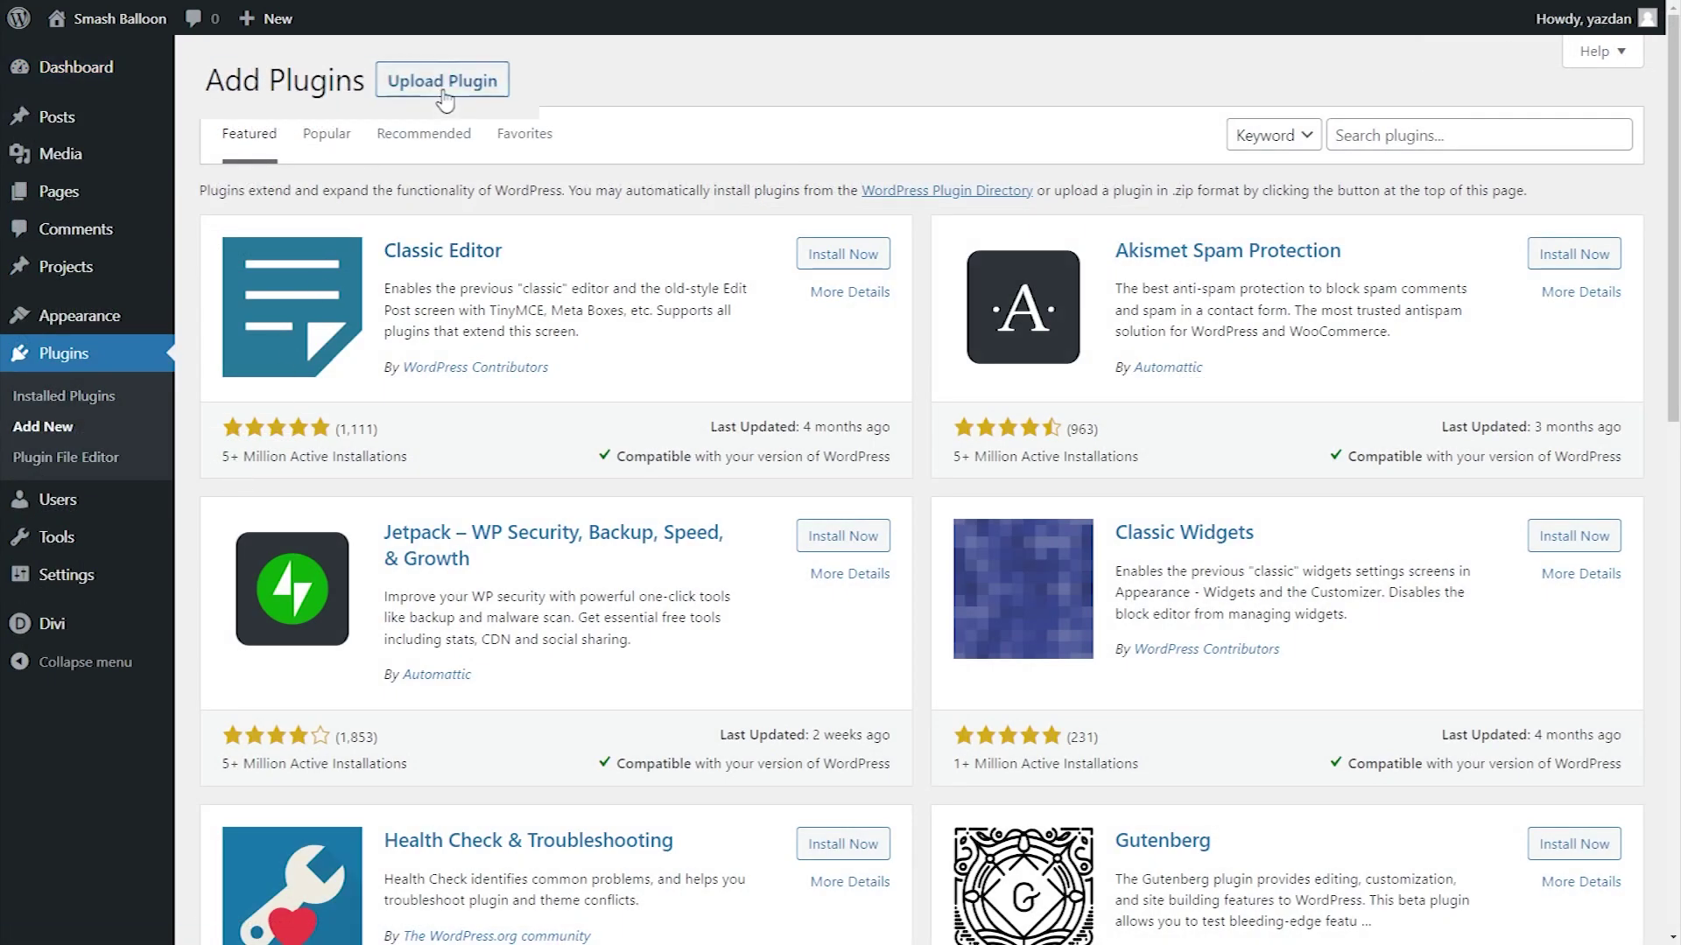
click(405, 81)
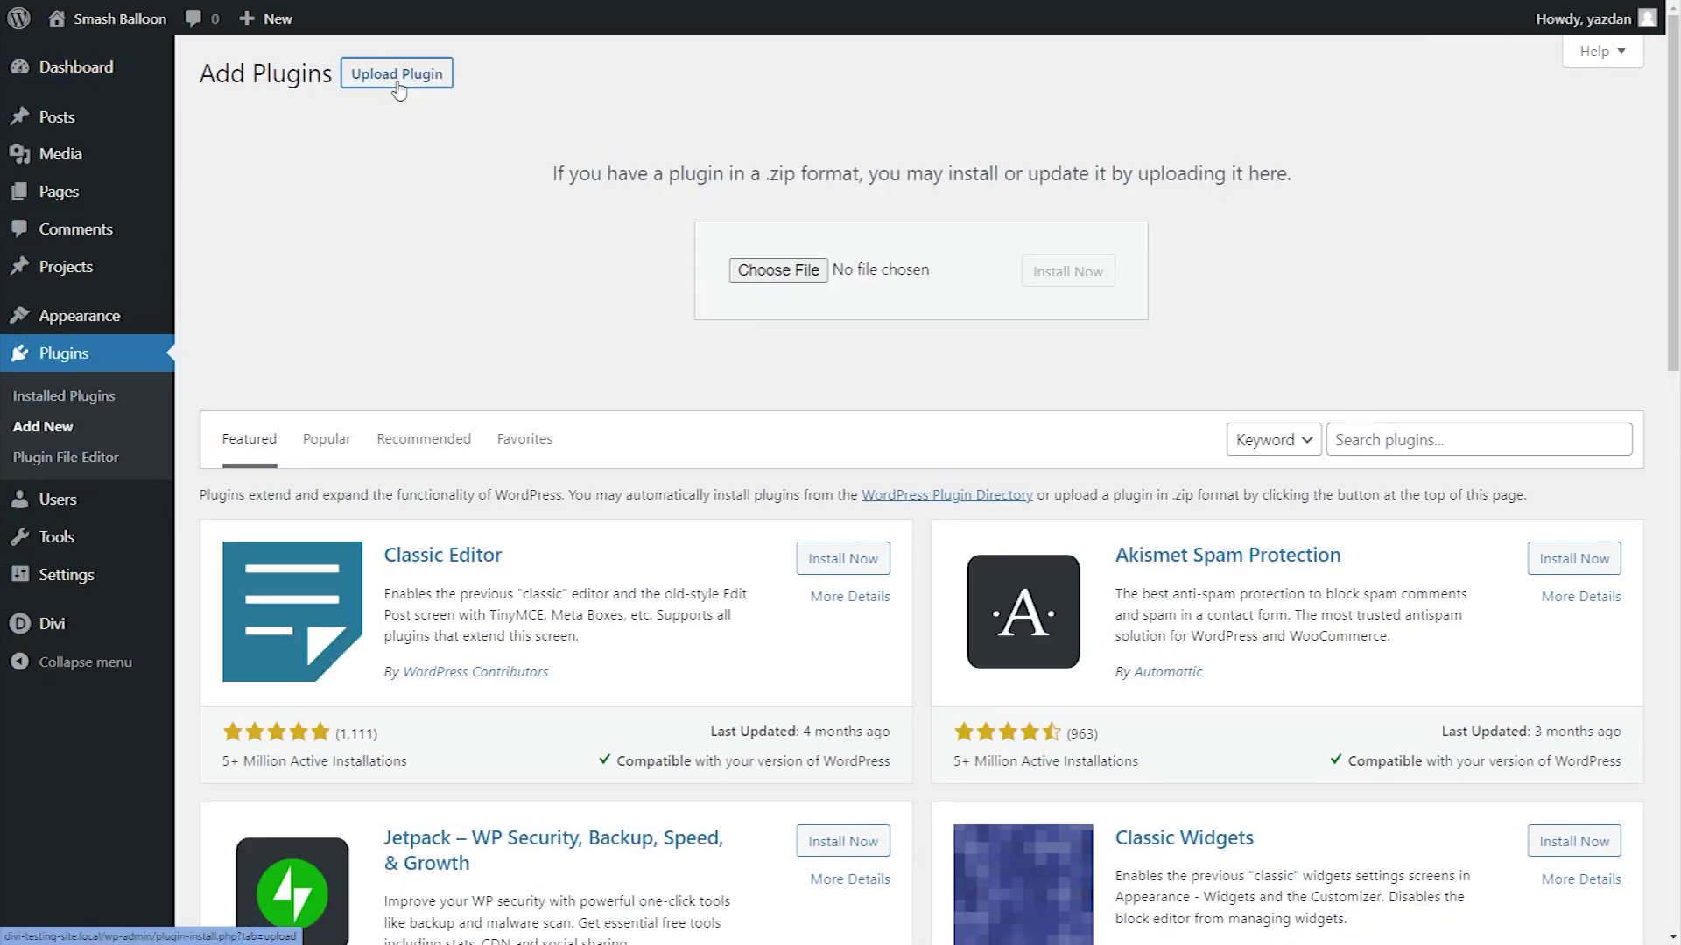
click(764, 278)
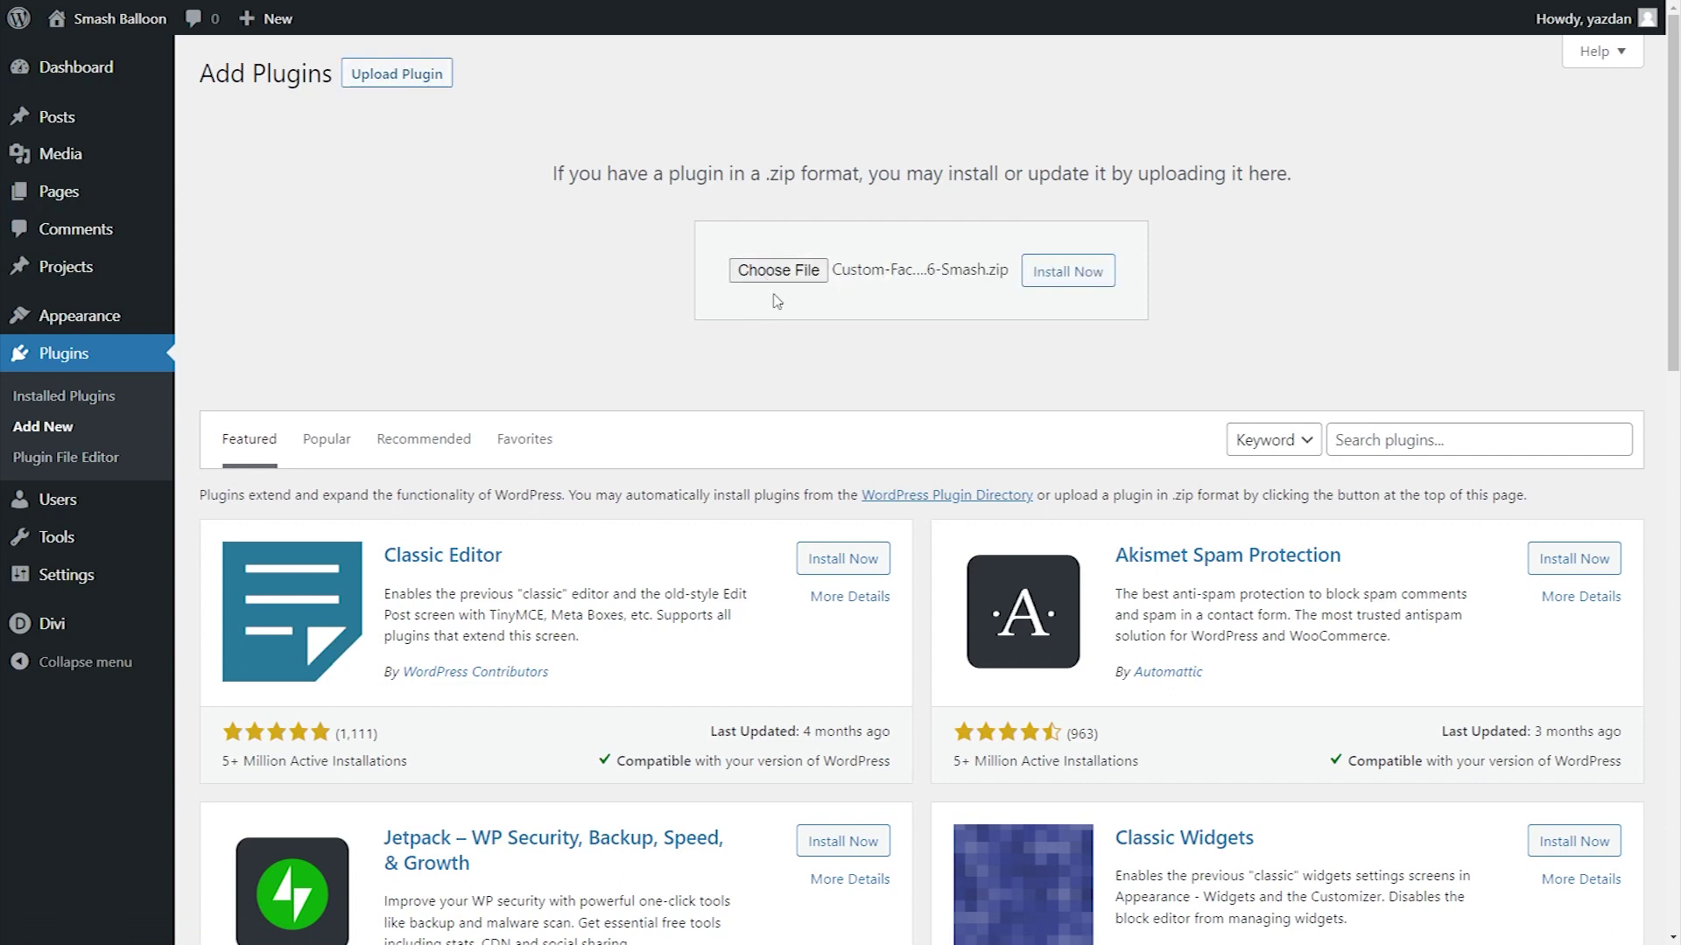
click(1042, 276)
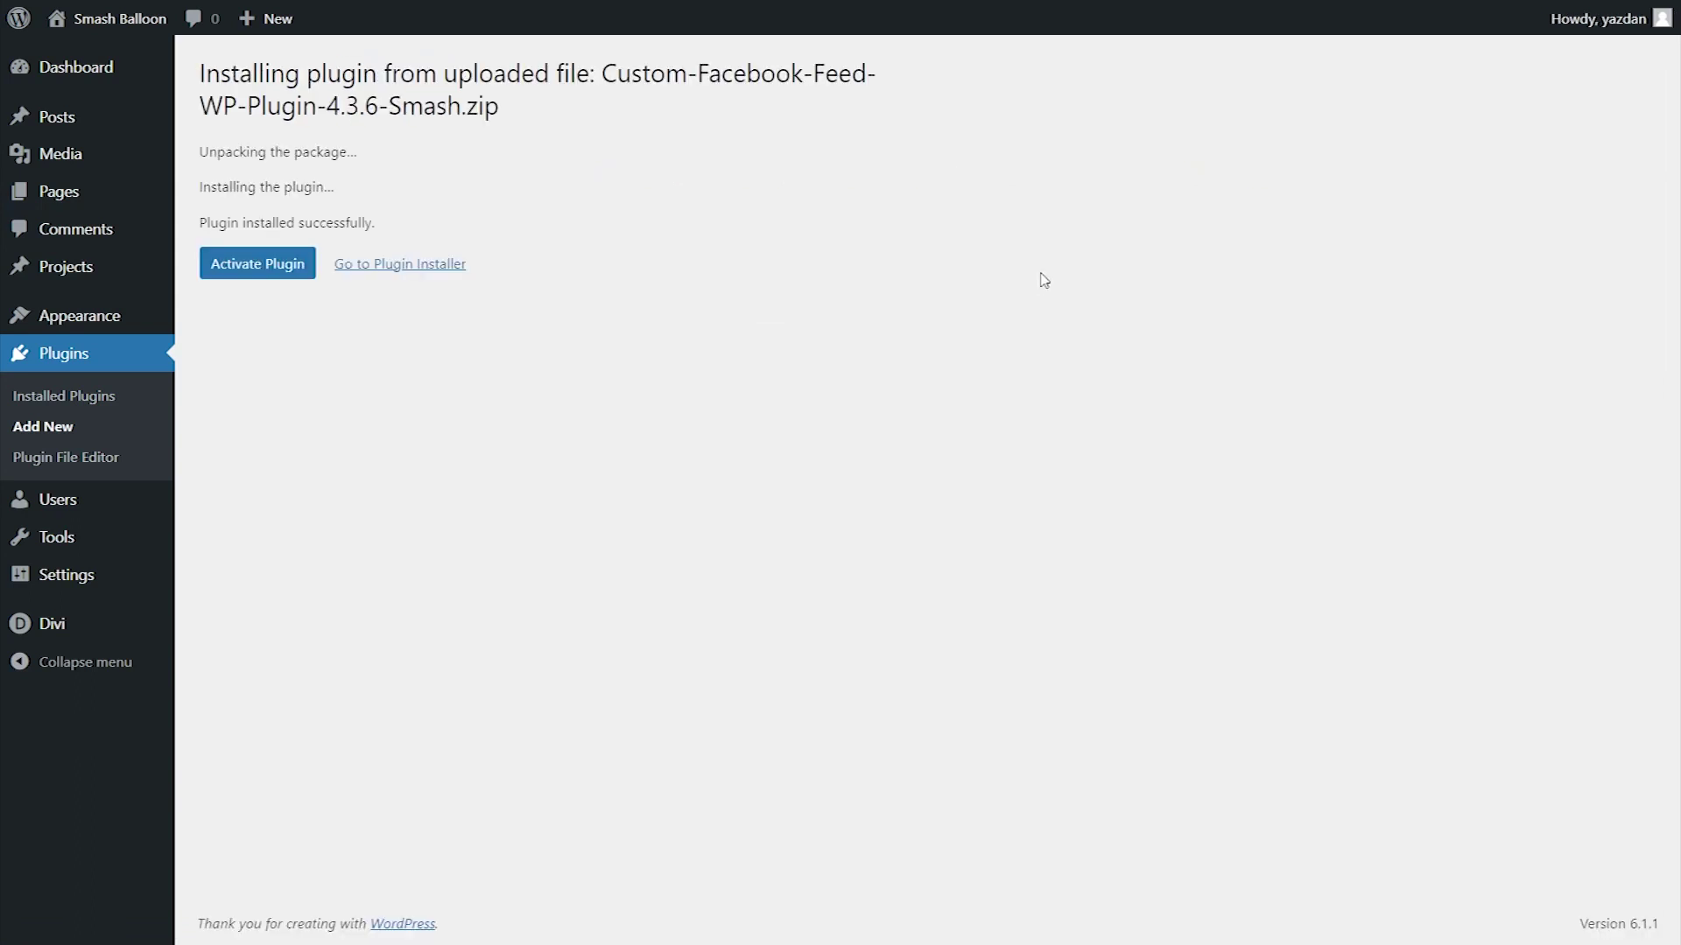
Step: Activate the newly installed Custom Facebook Feed Pro Smash plugin
click(281, 276)
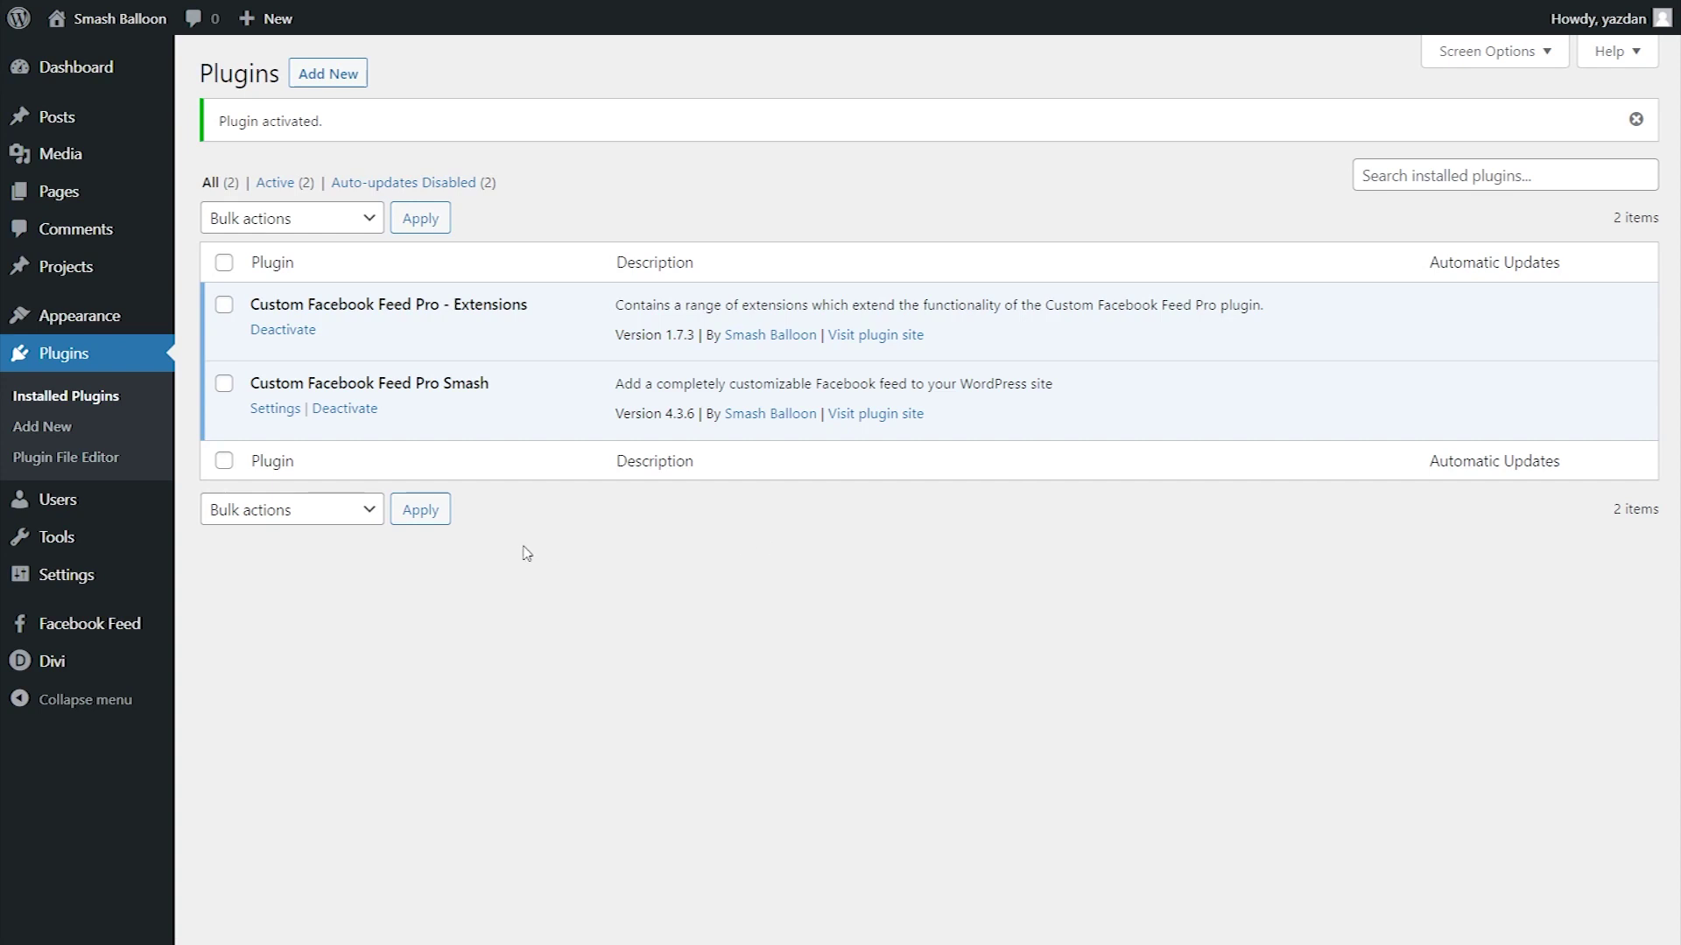
mouse_move(99, 626)
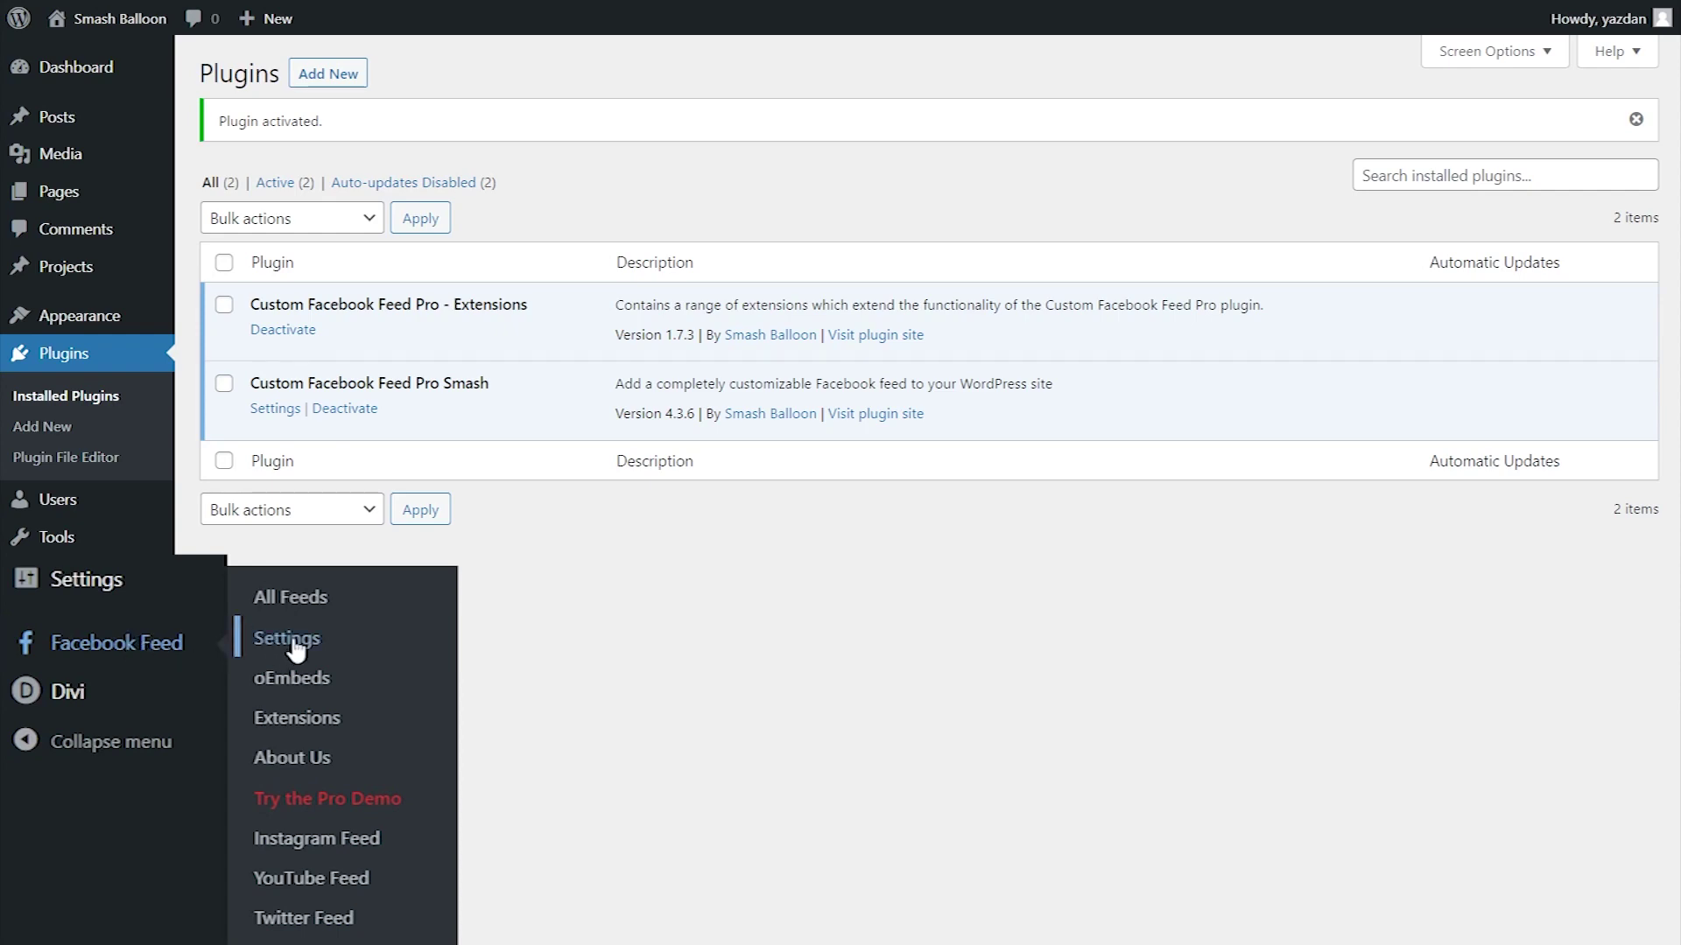
Step: Paste the license key into the Custom Facebook Feed Pro license field in Settings and activate it
click(284, 640)
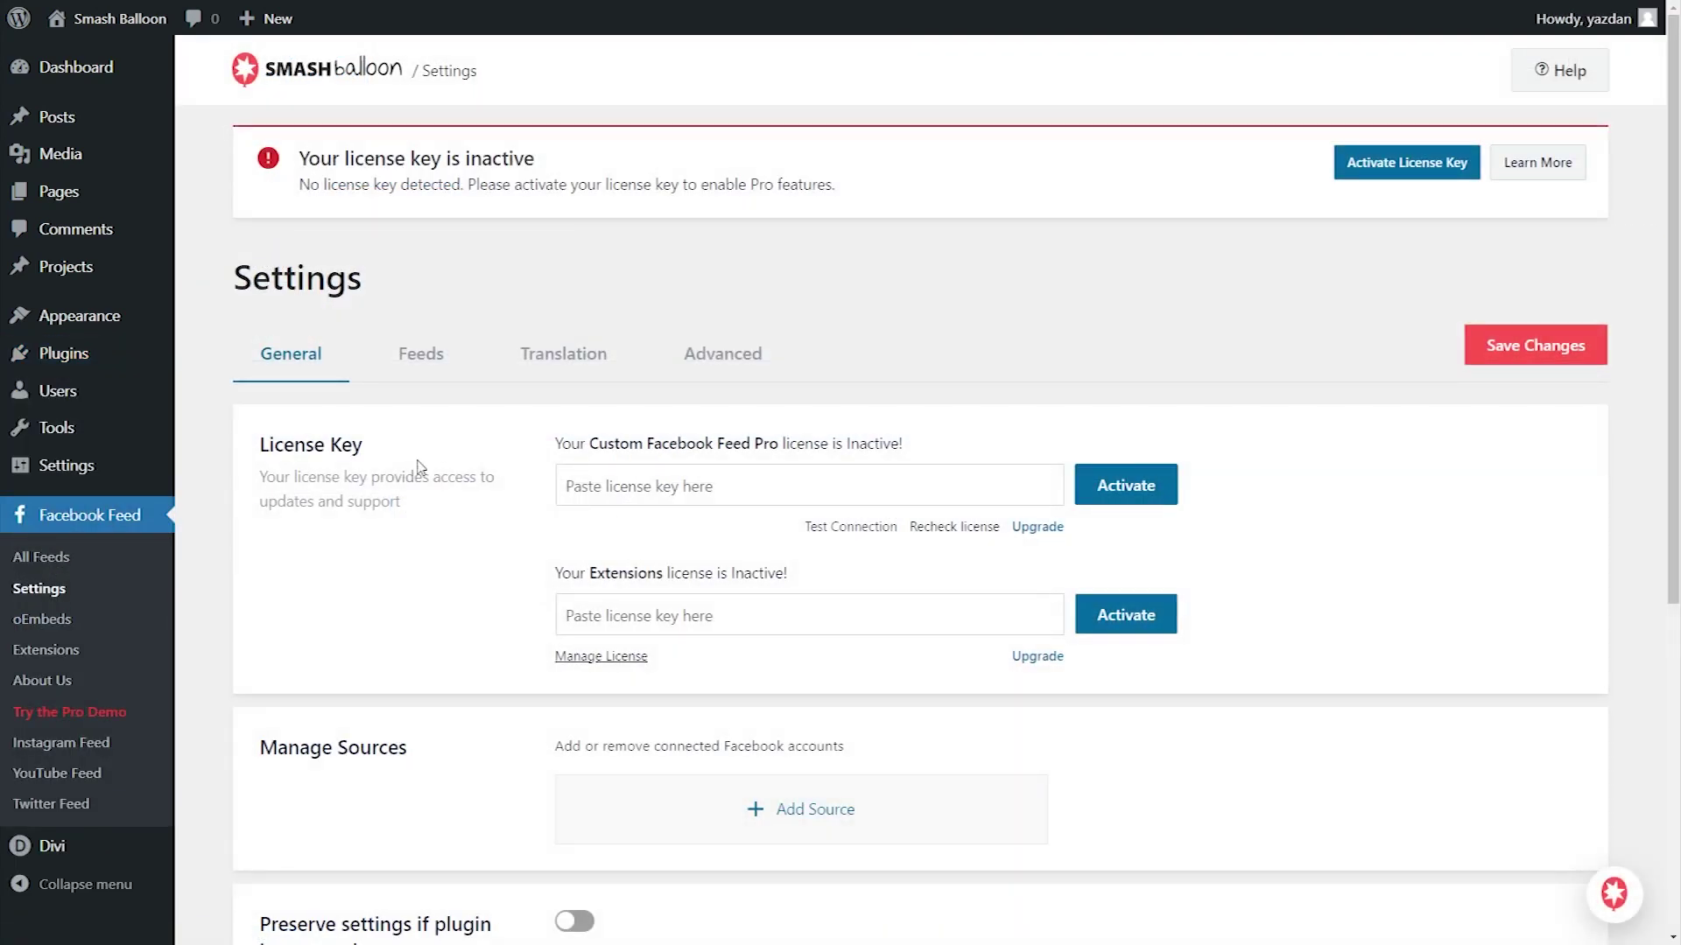
click(717, 487)
key(ctrl+v)
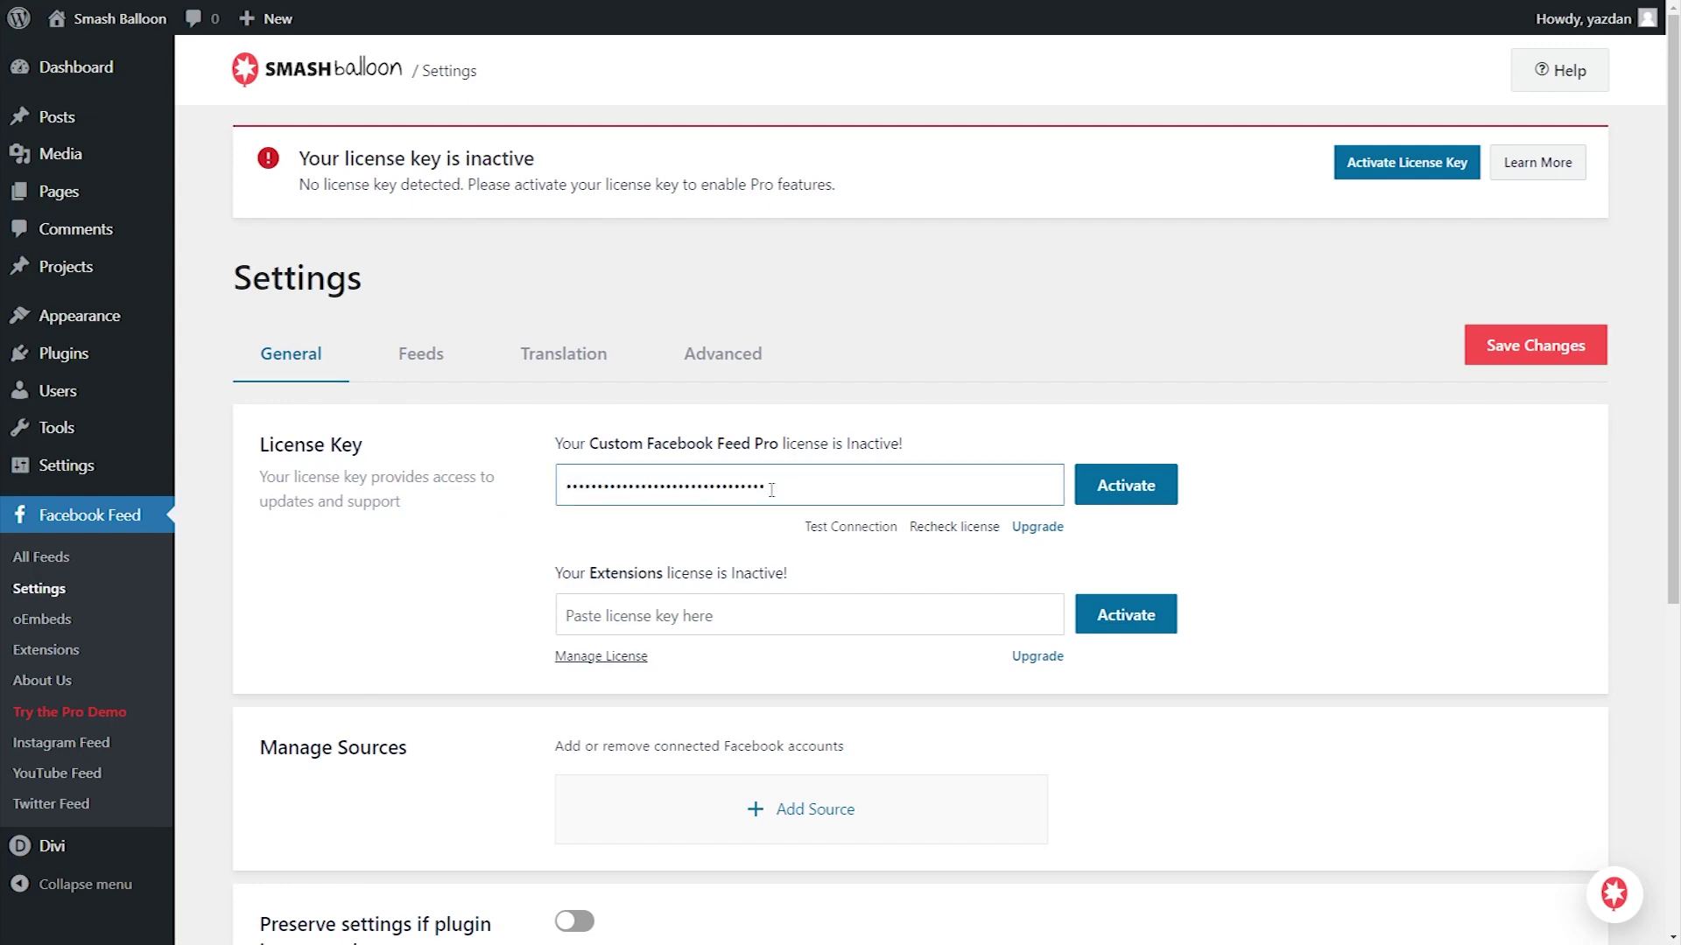
click(1094, 486)
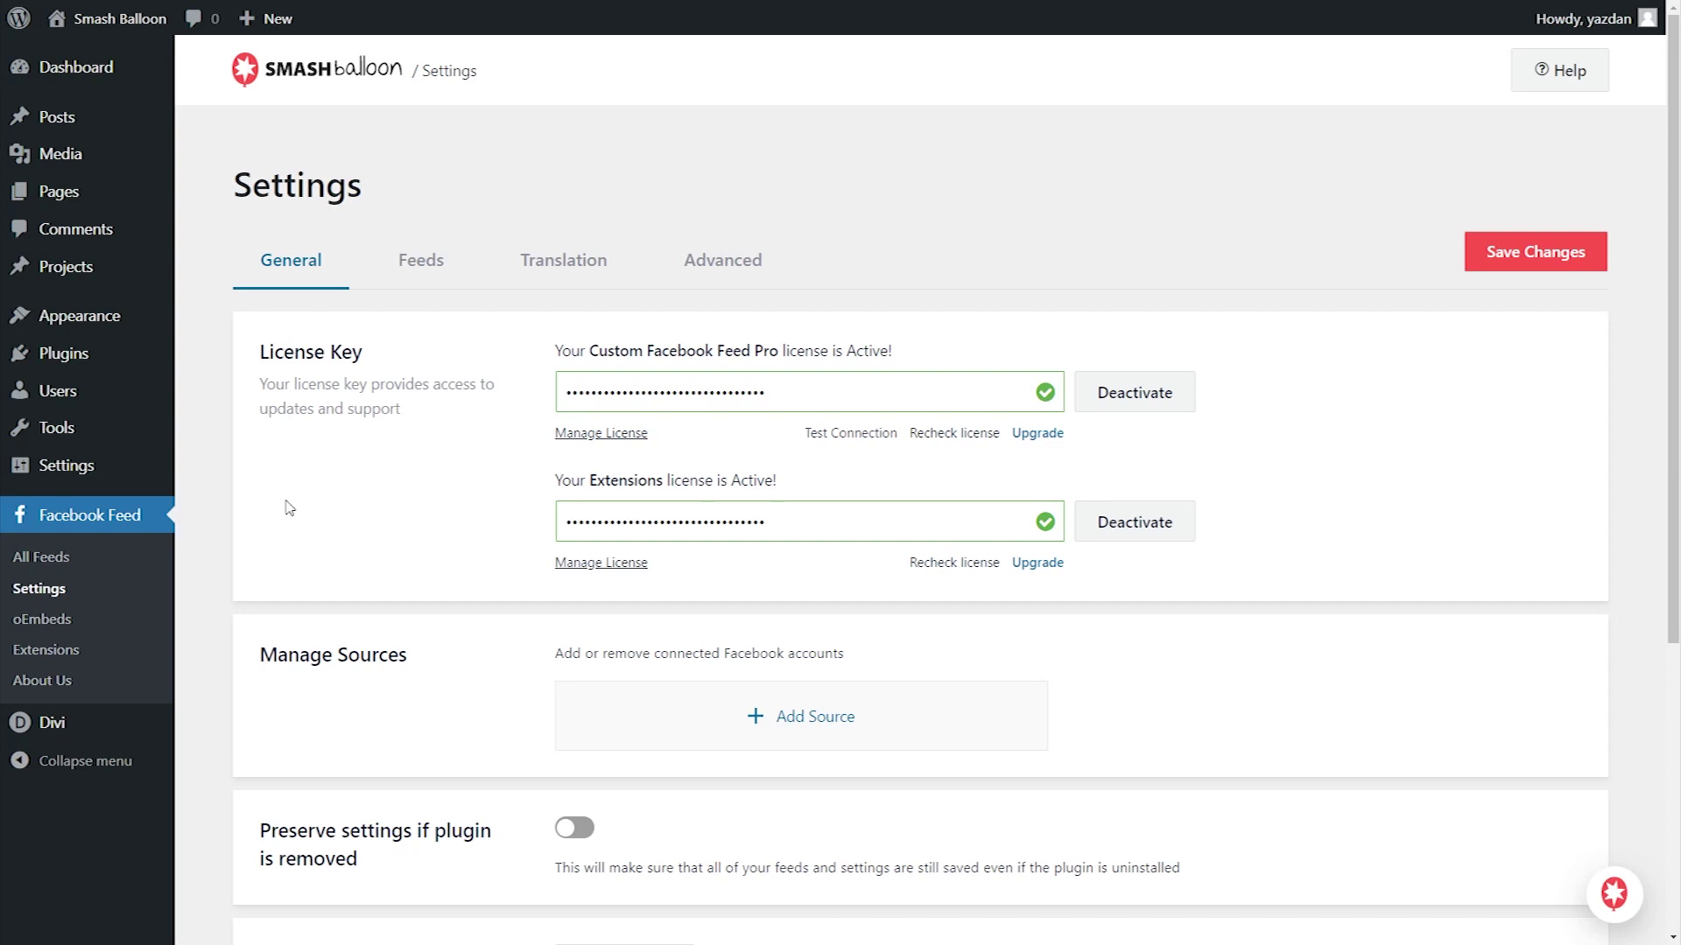
Step: Start a new Facebook feed from All Feeds and continue with the Timeline feed type
click(64, 560)
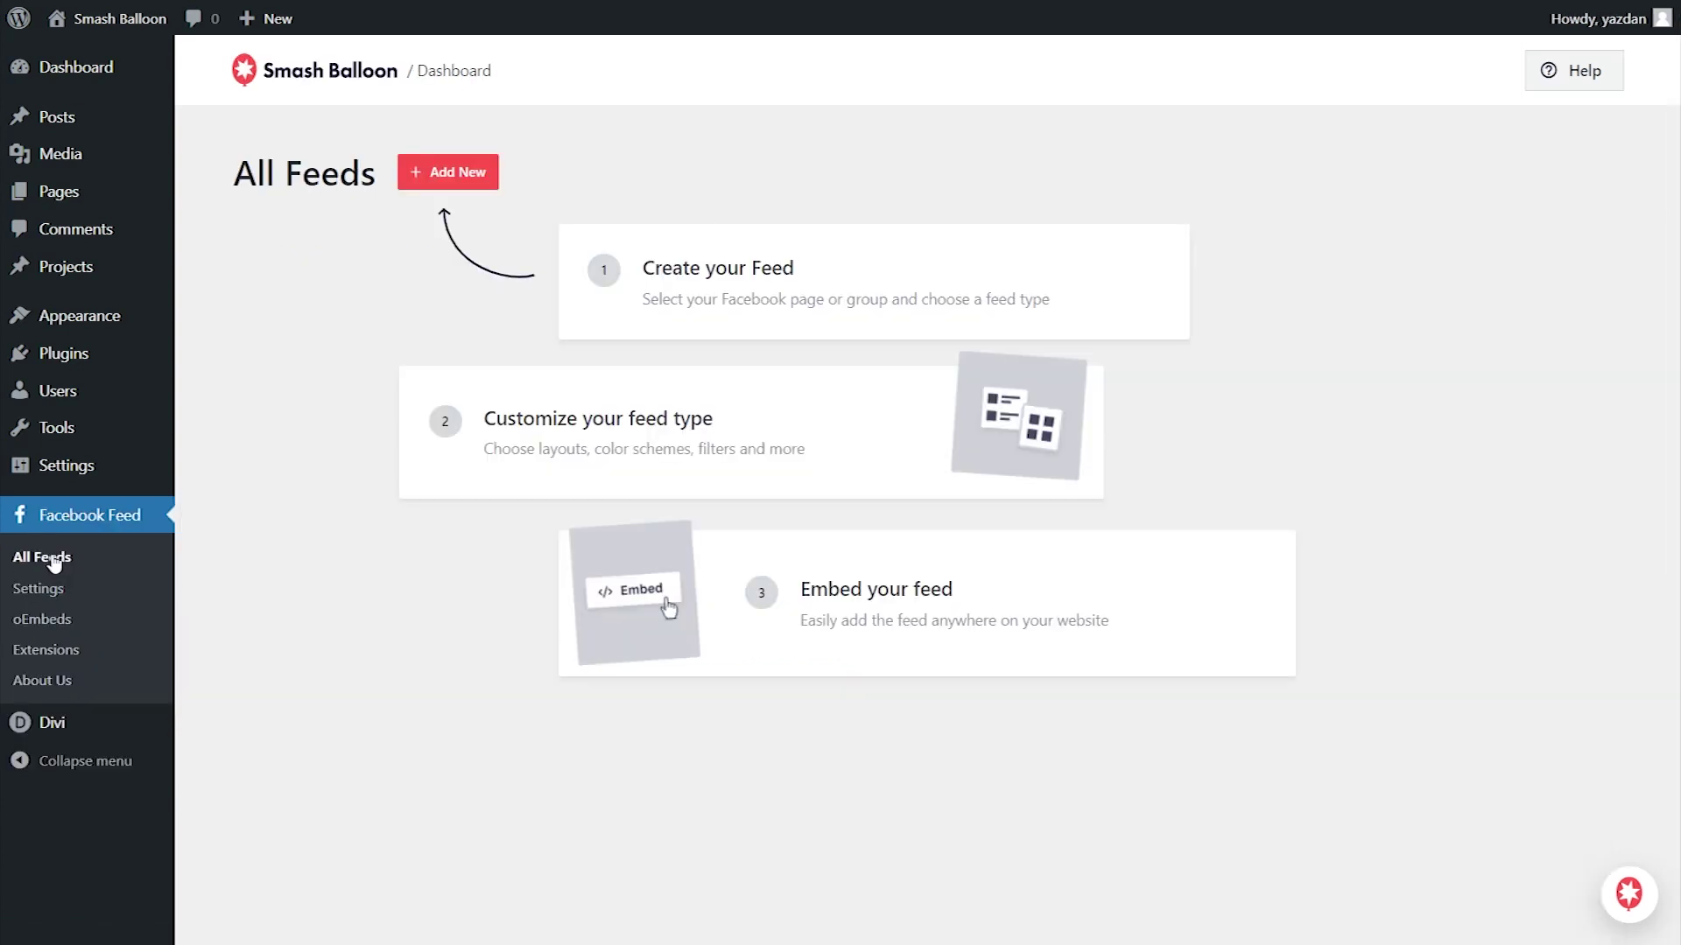
click(425, 187)
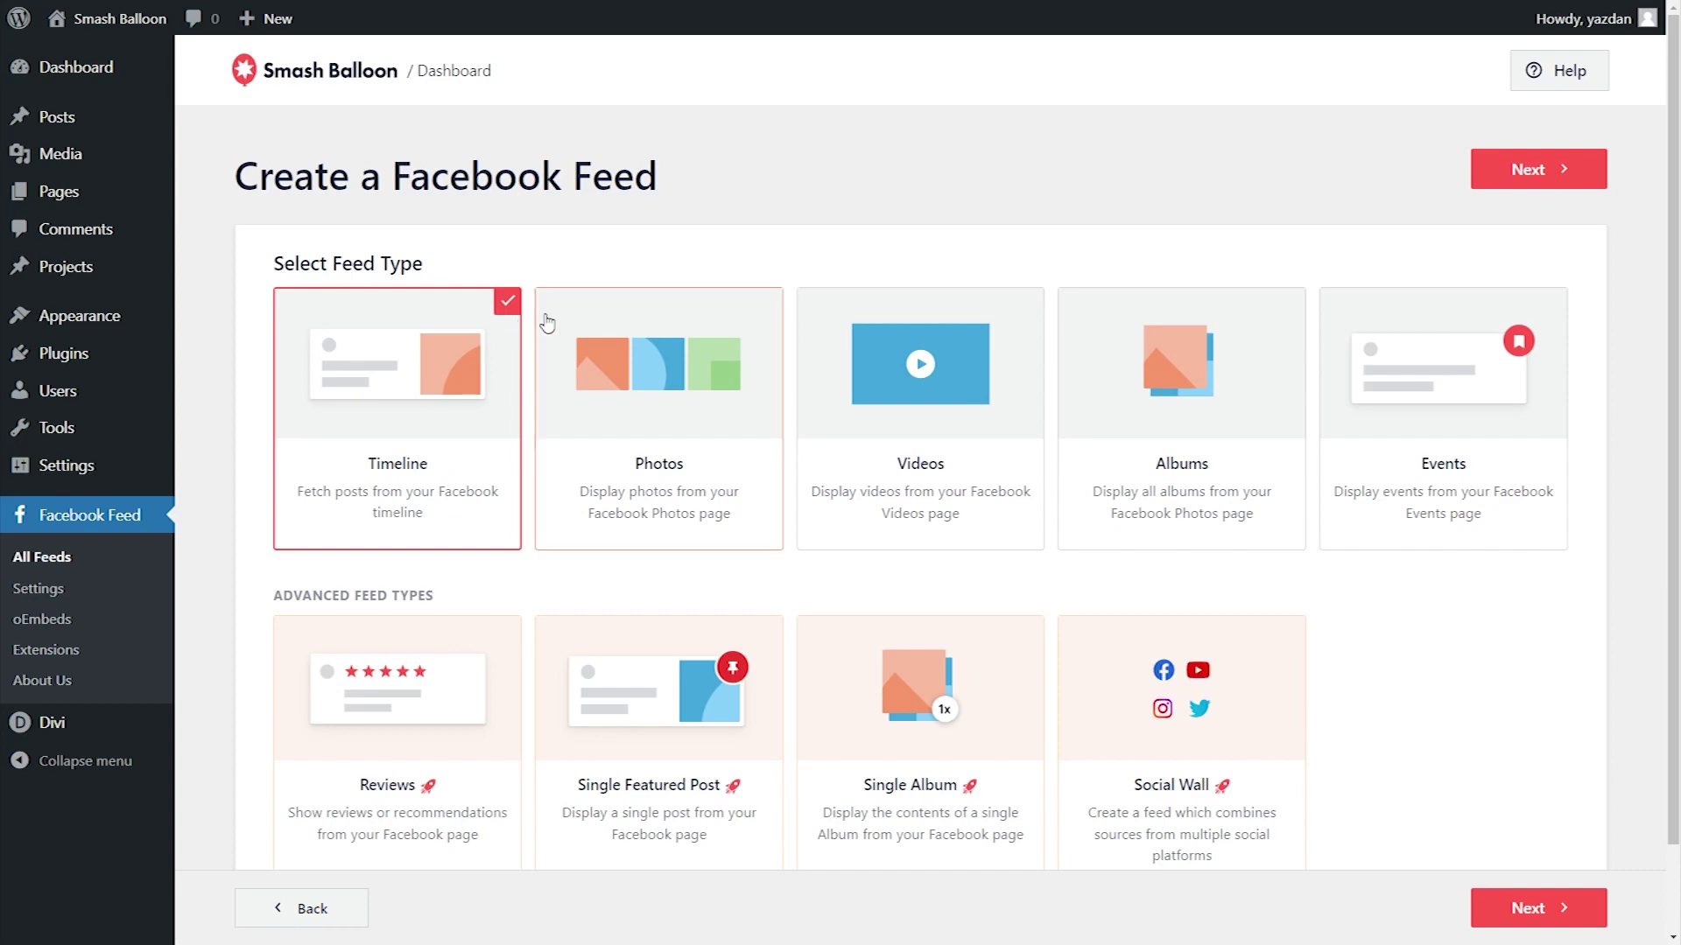
click(1530, 175)
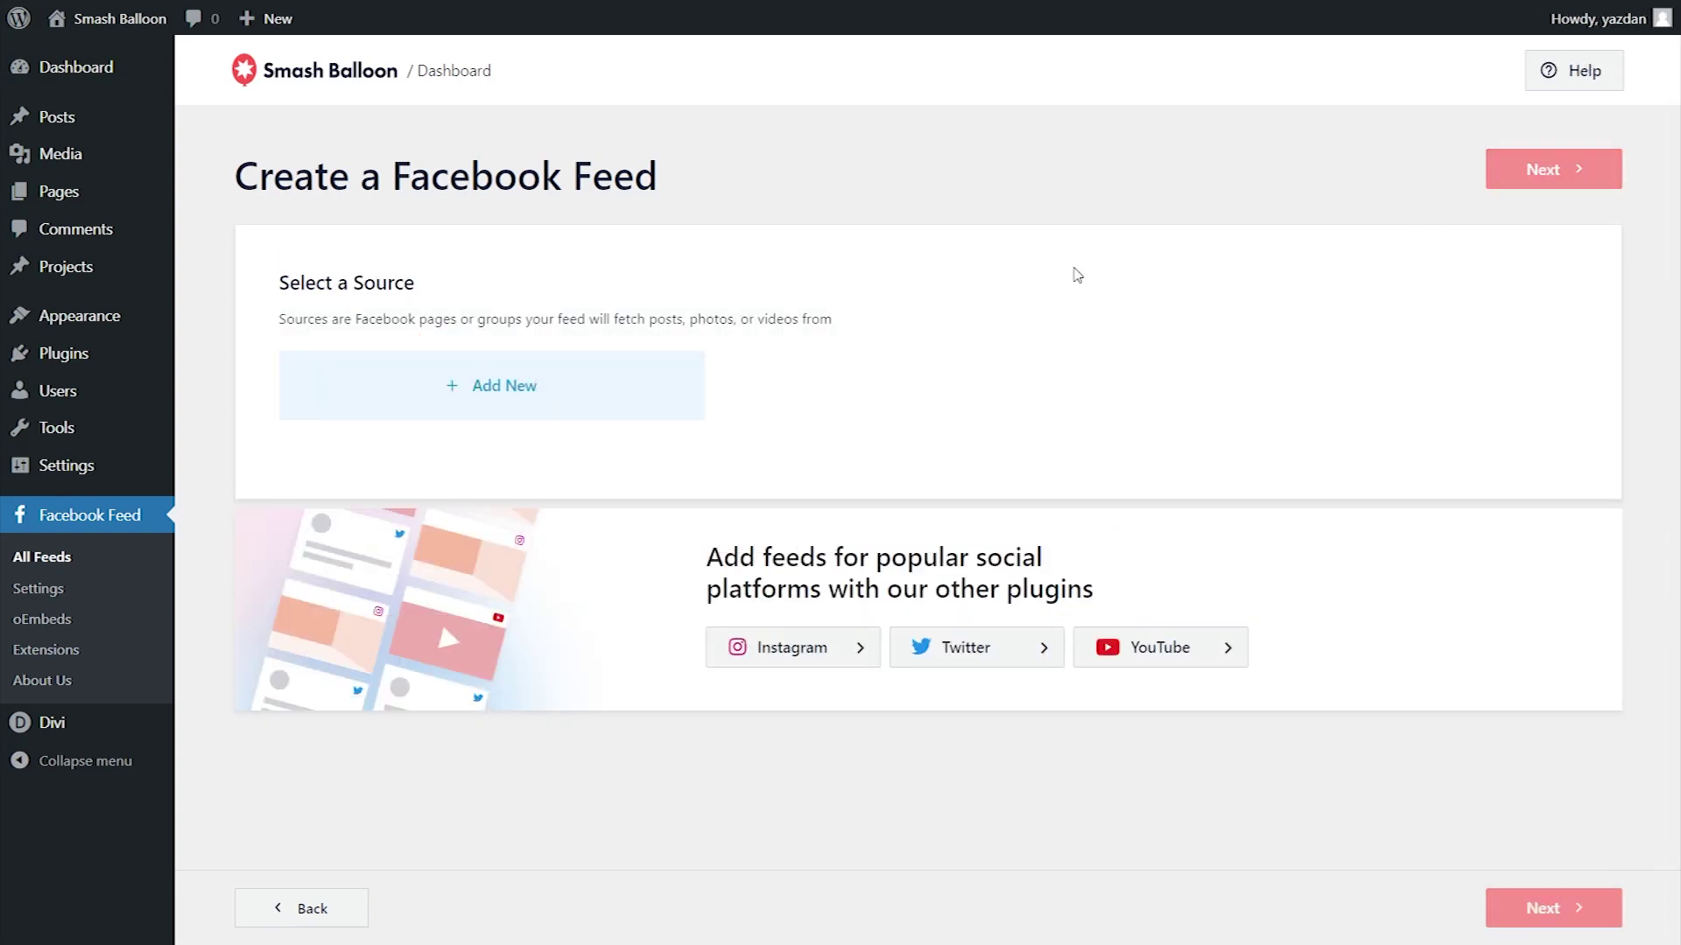
Step: Add a new Facebook Page source for the feed
click(570, 383)
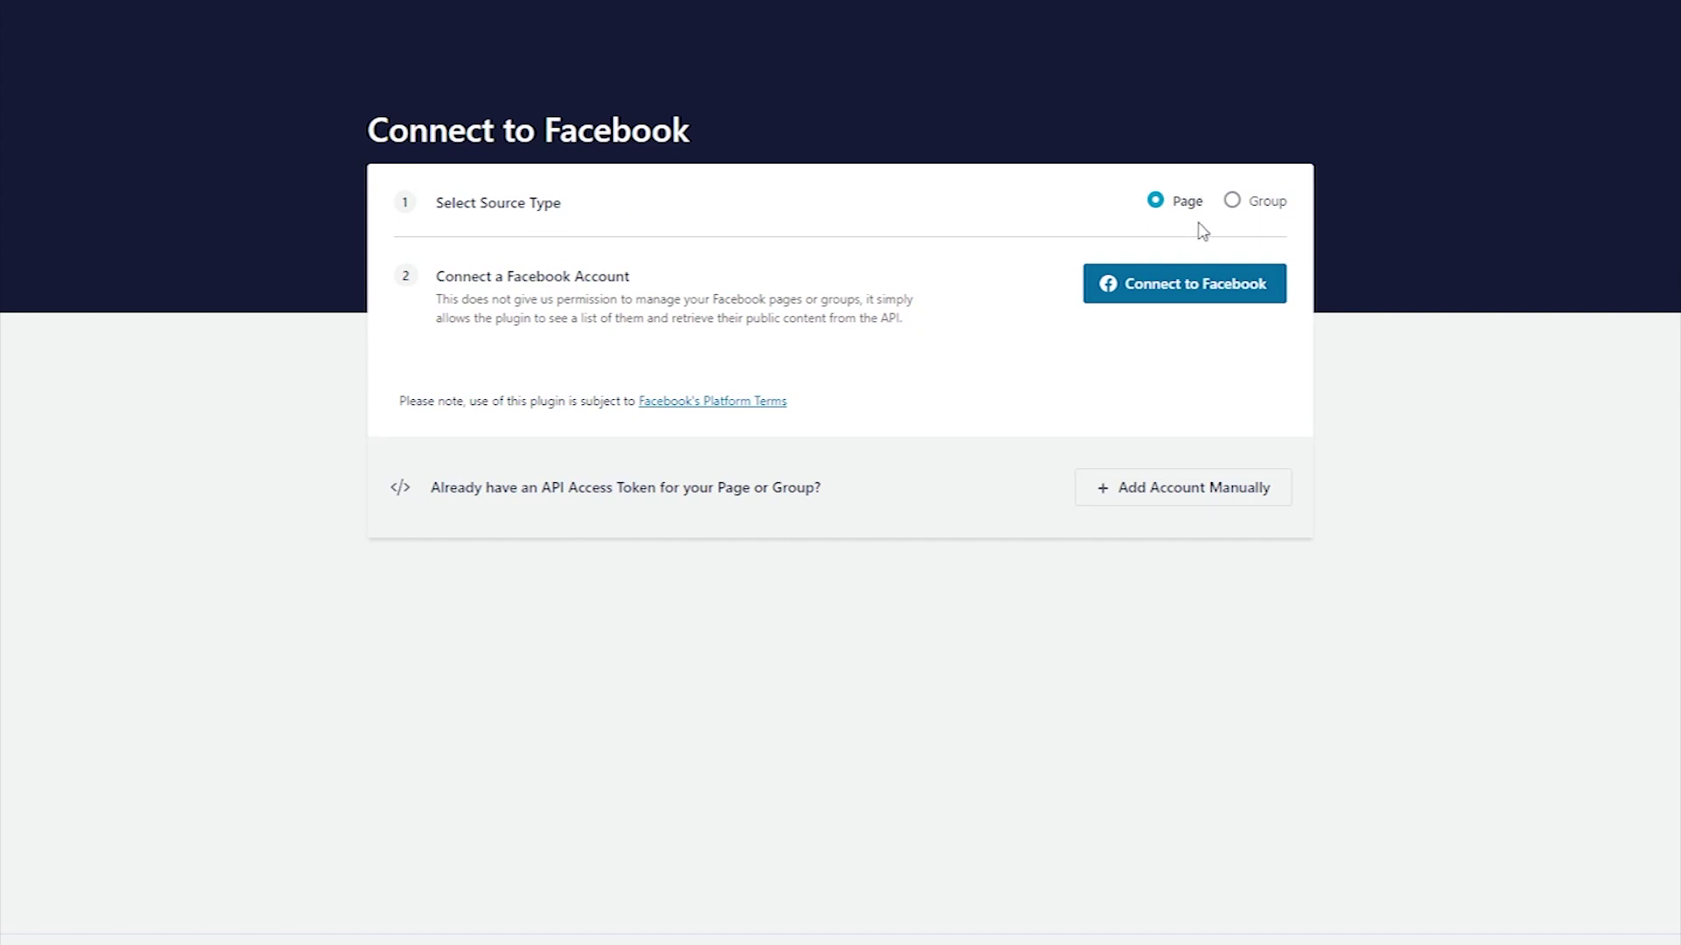
Step: Grant Smash Balloon WordPress access to the Landscapes We Love Facebook page and return to WordPress
click(1197, 302)
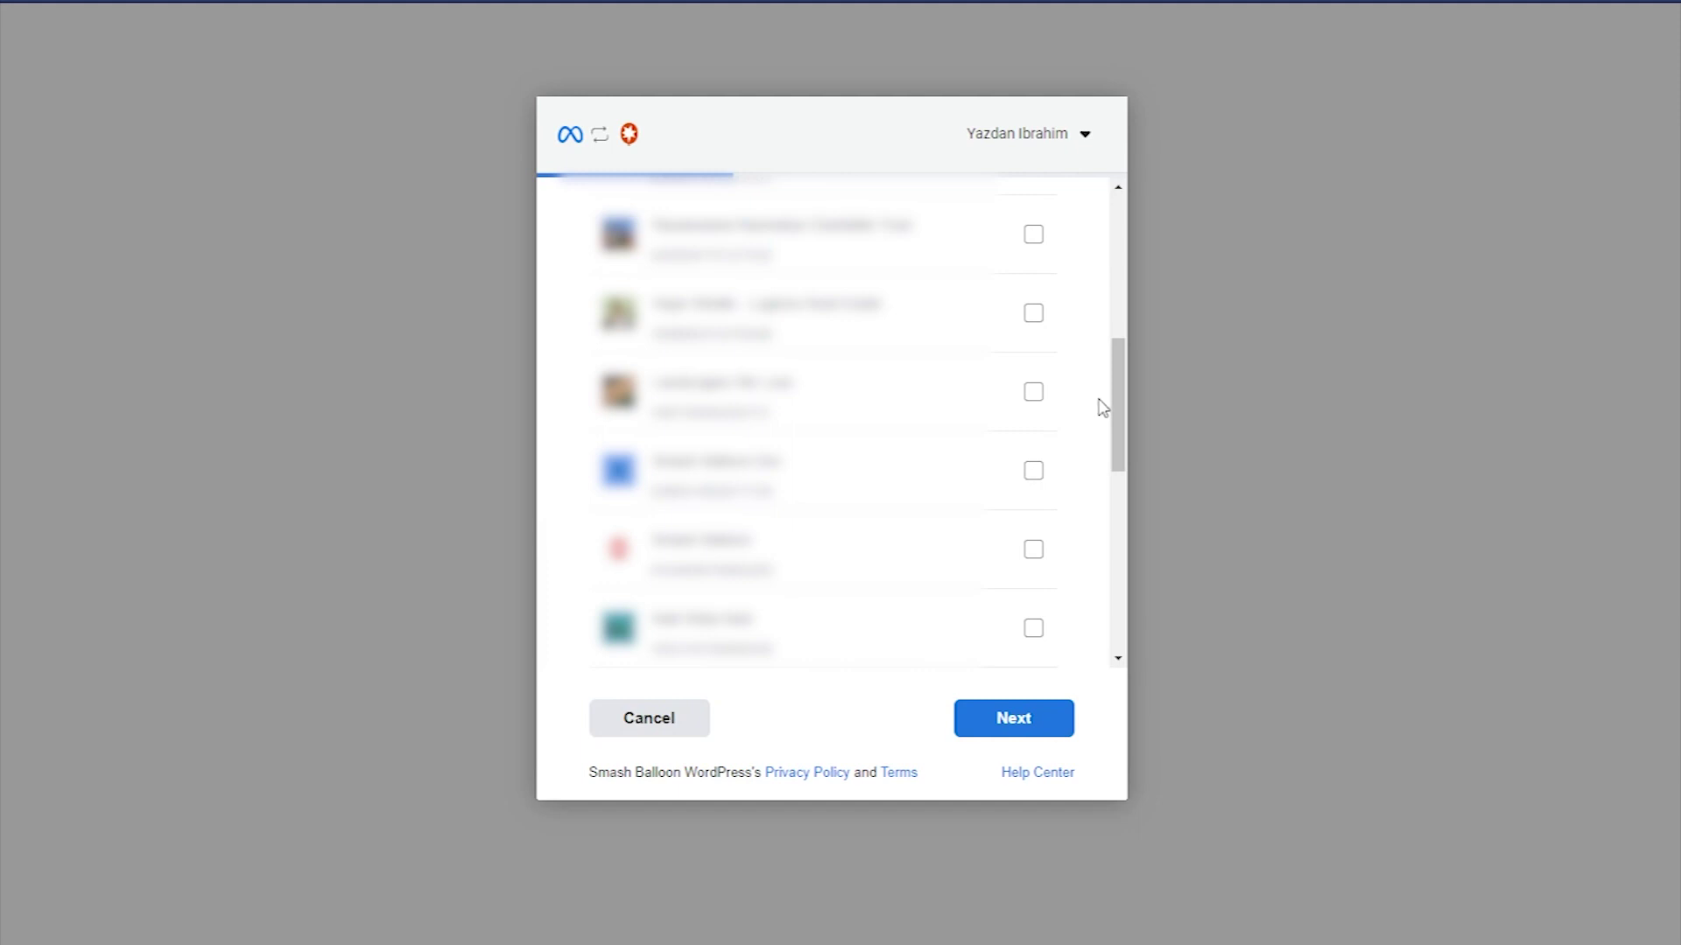
click(1032, 396)
click(1040, 720)
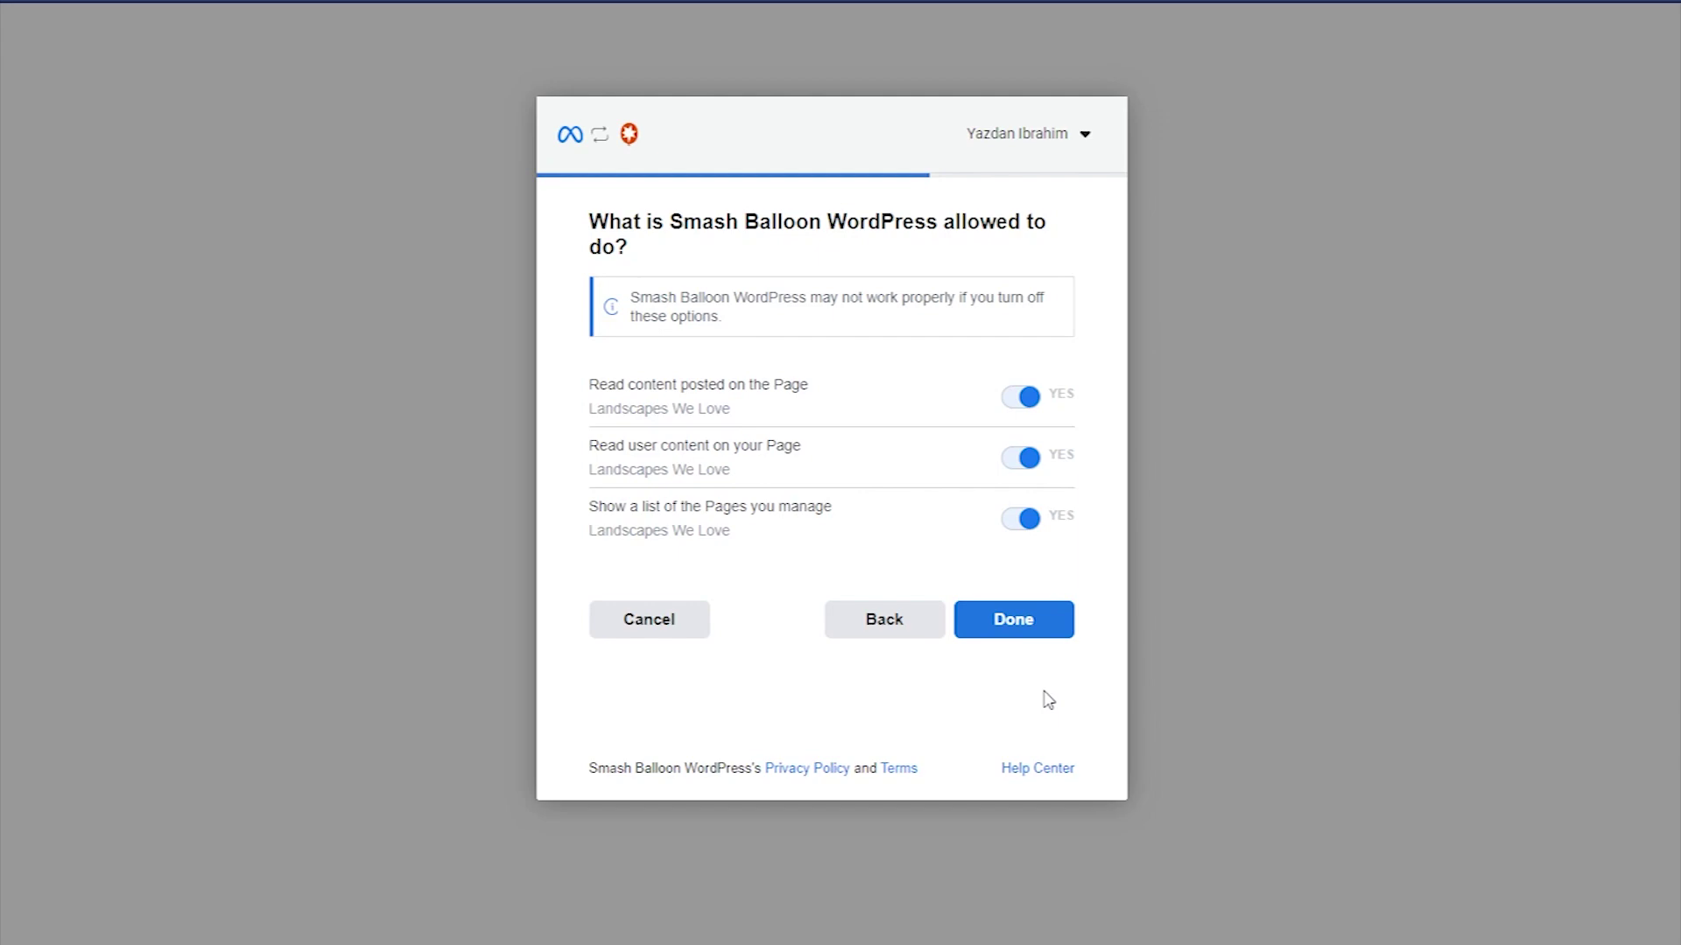
click(1032, 626)
click(916, 445)
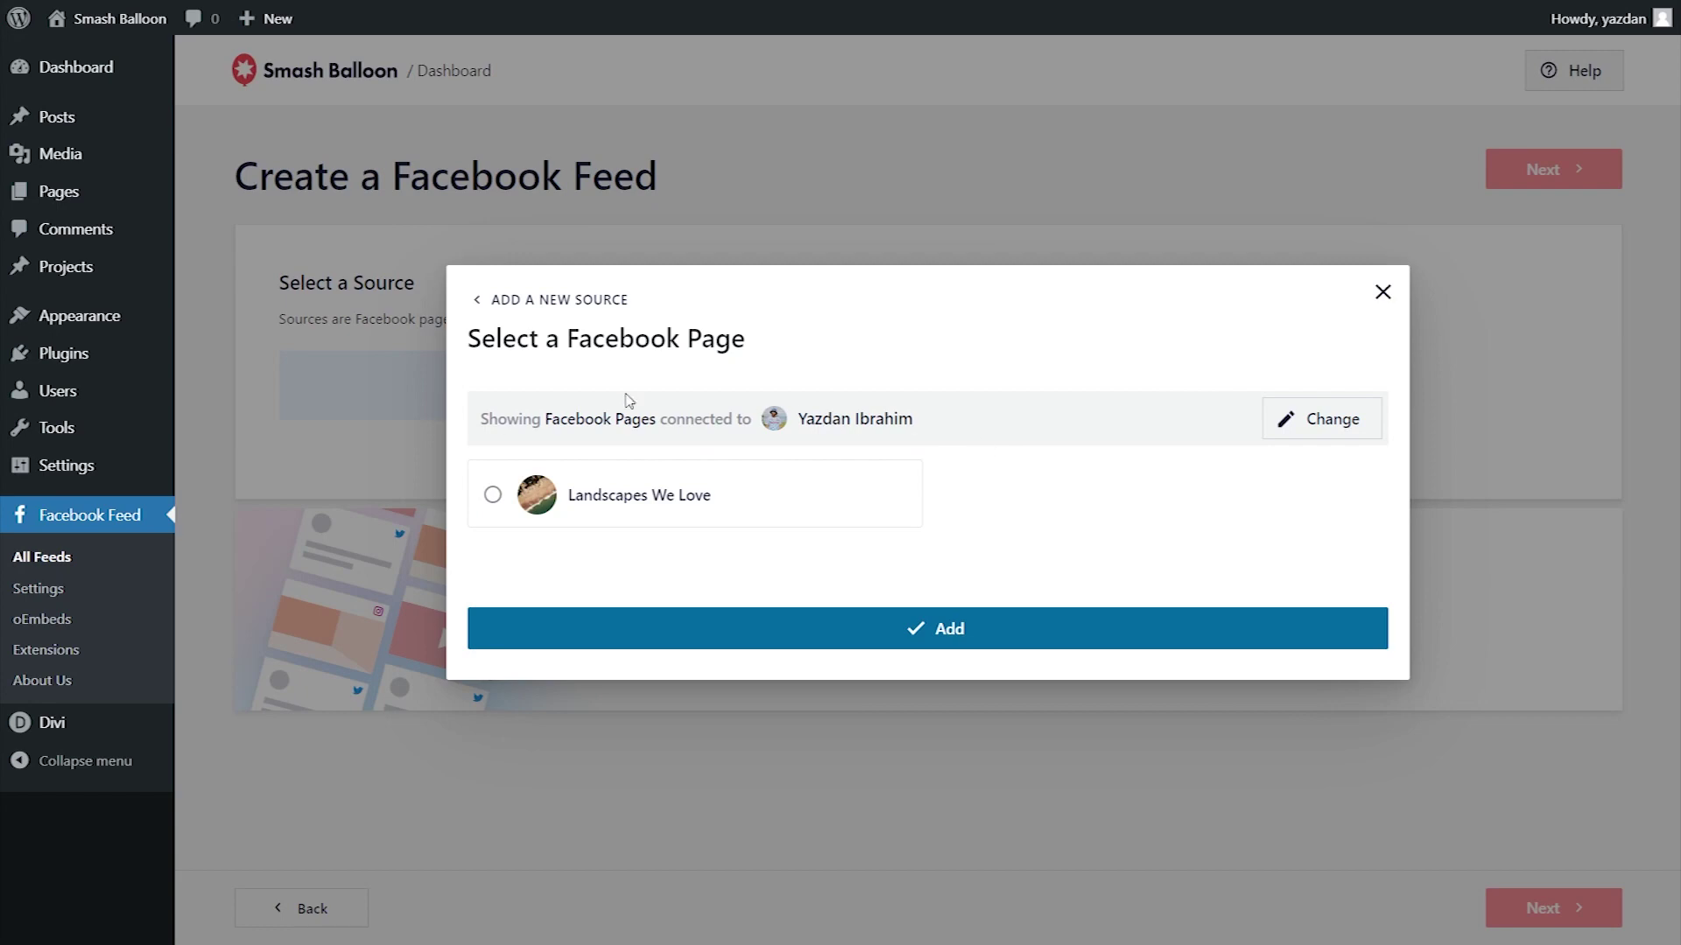
Step: Add Landscapes We Love as the feed source and pick the Simple Masonry template
click(729, 501)
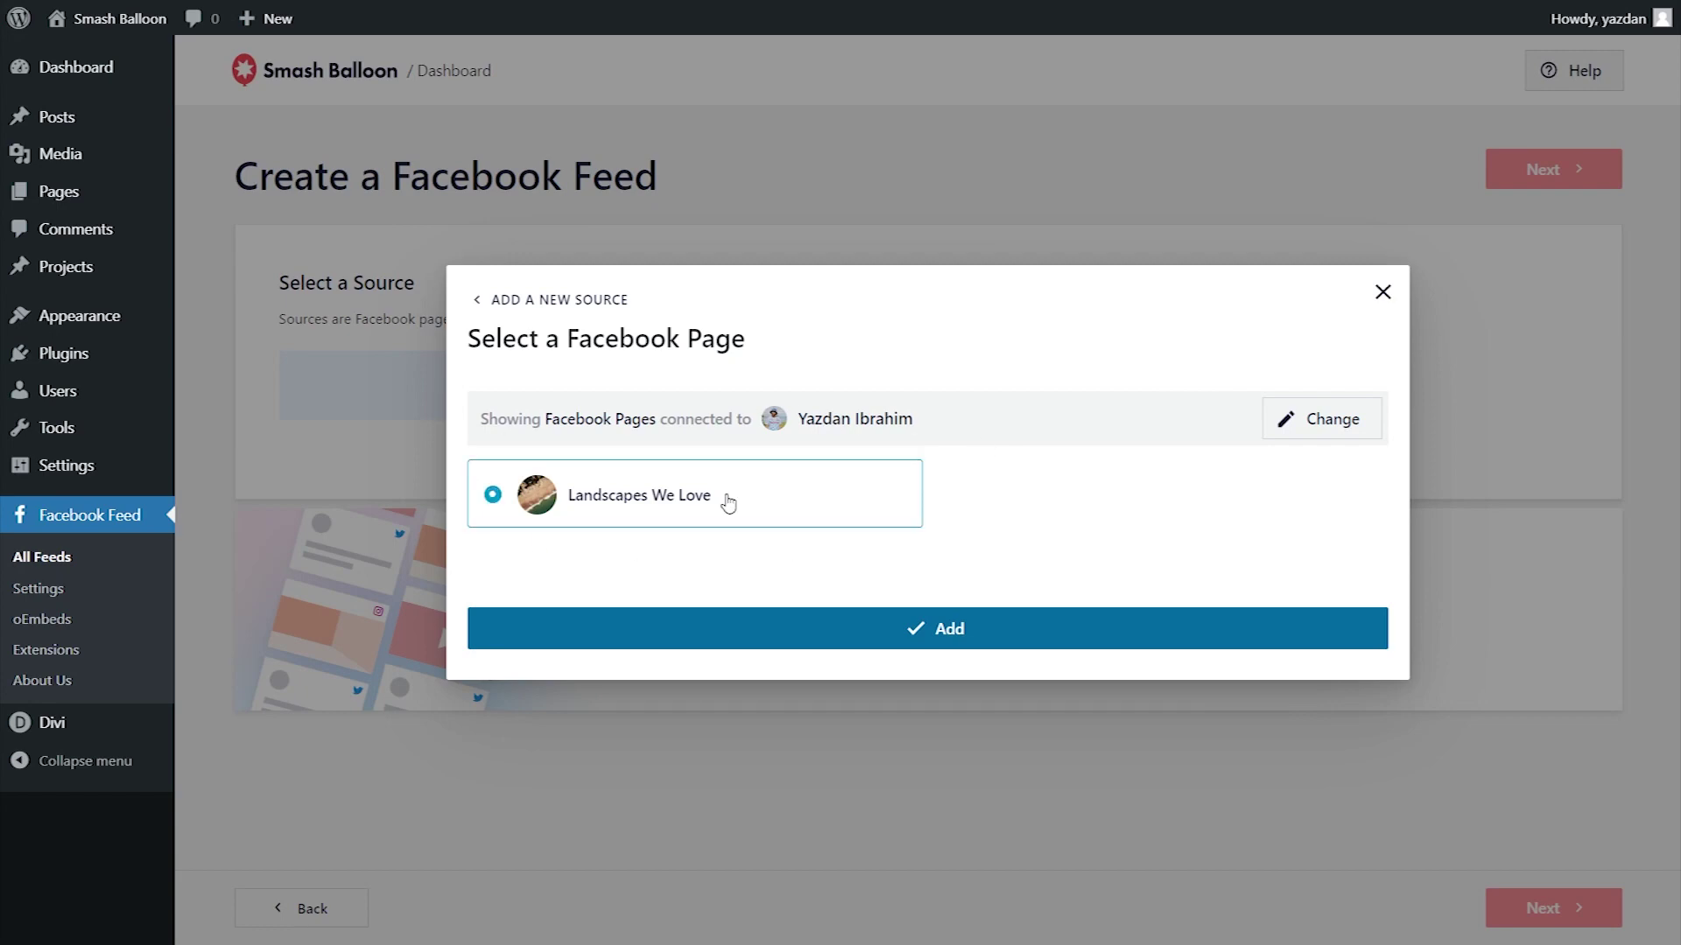
click(928, 629)
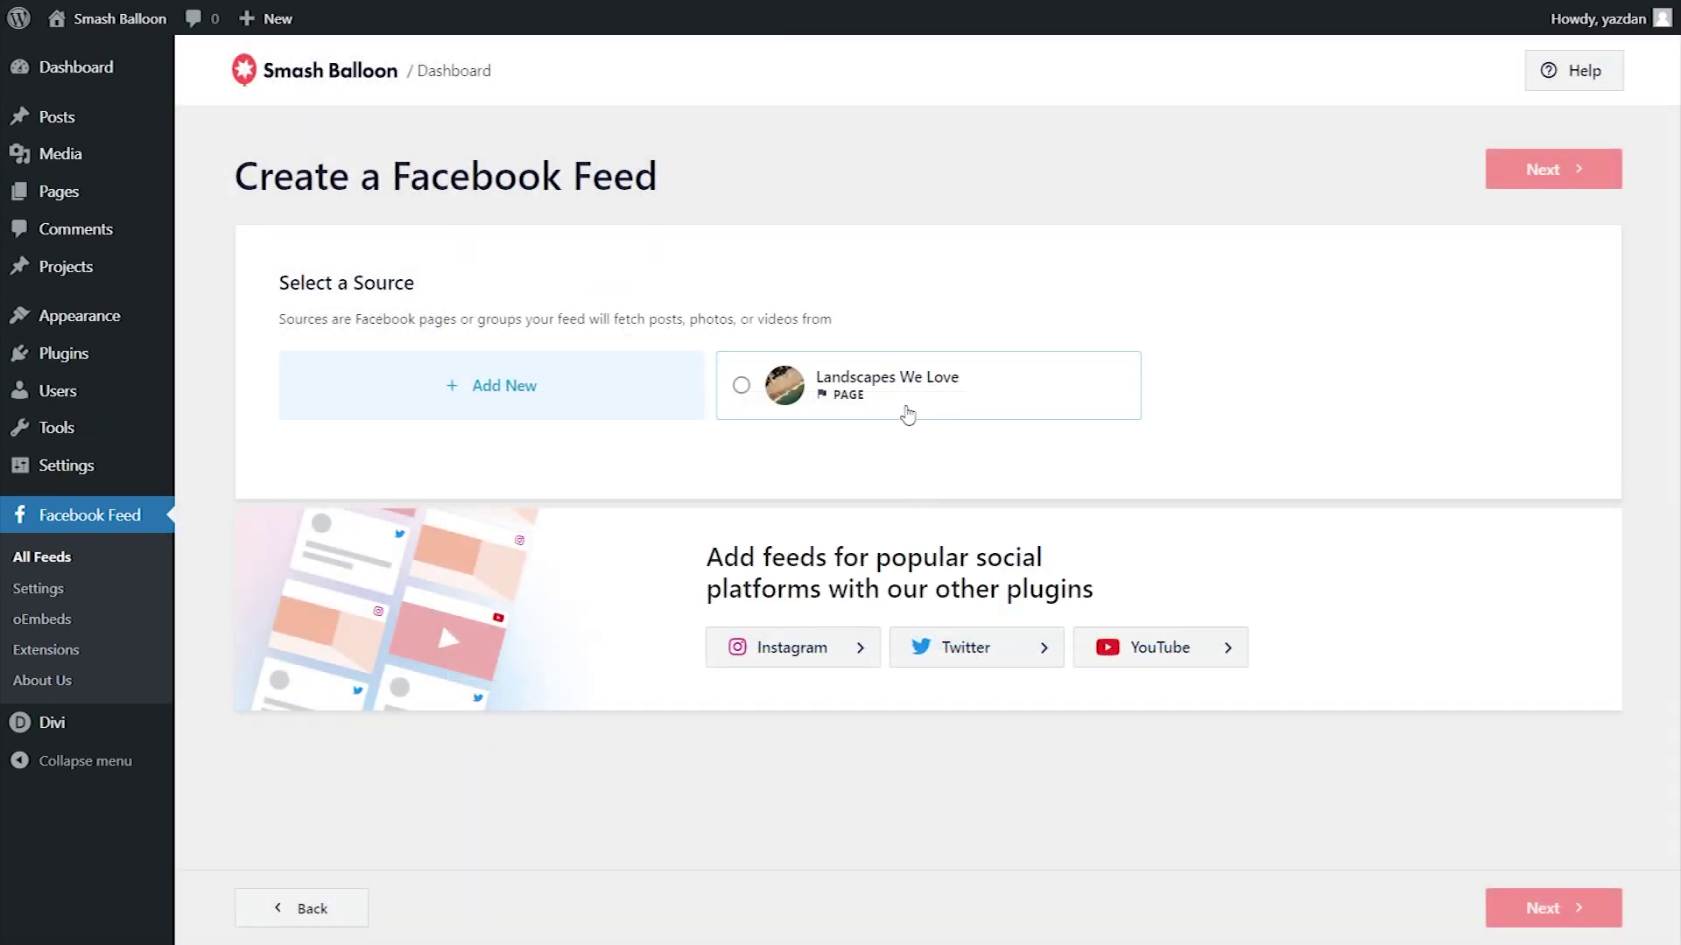
click(908, 405)
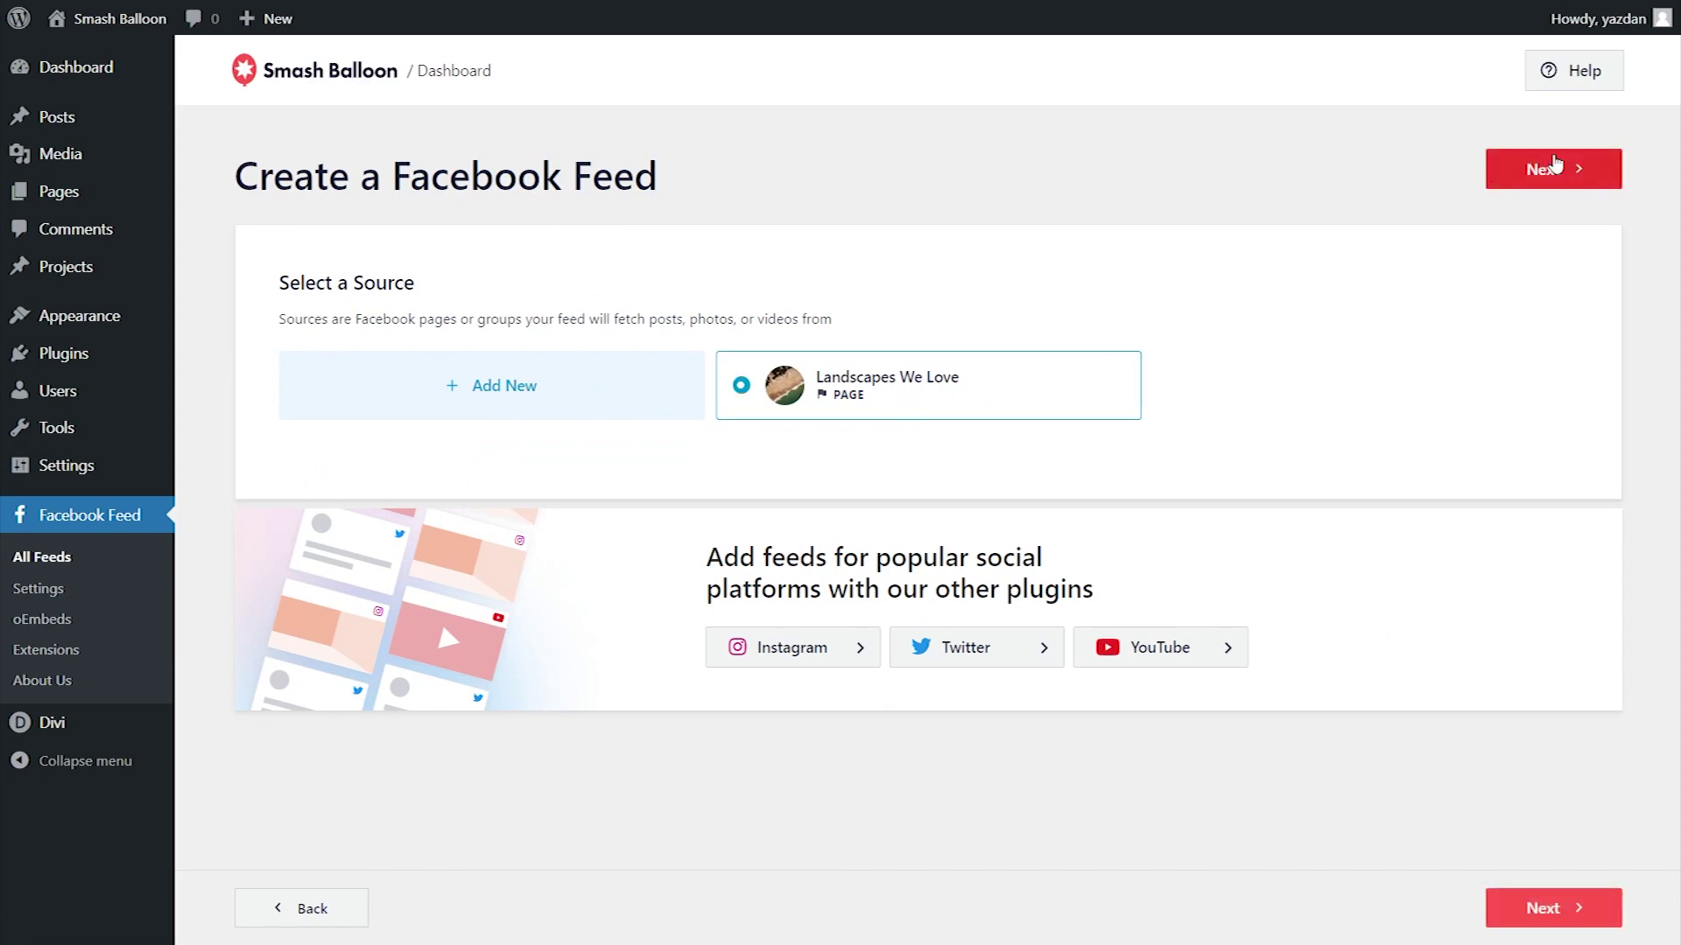
click(1542, 170)
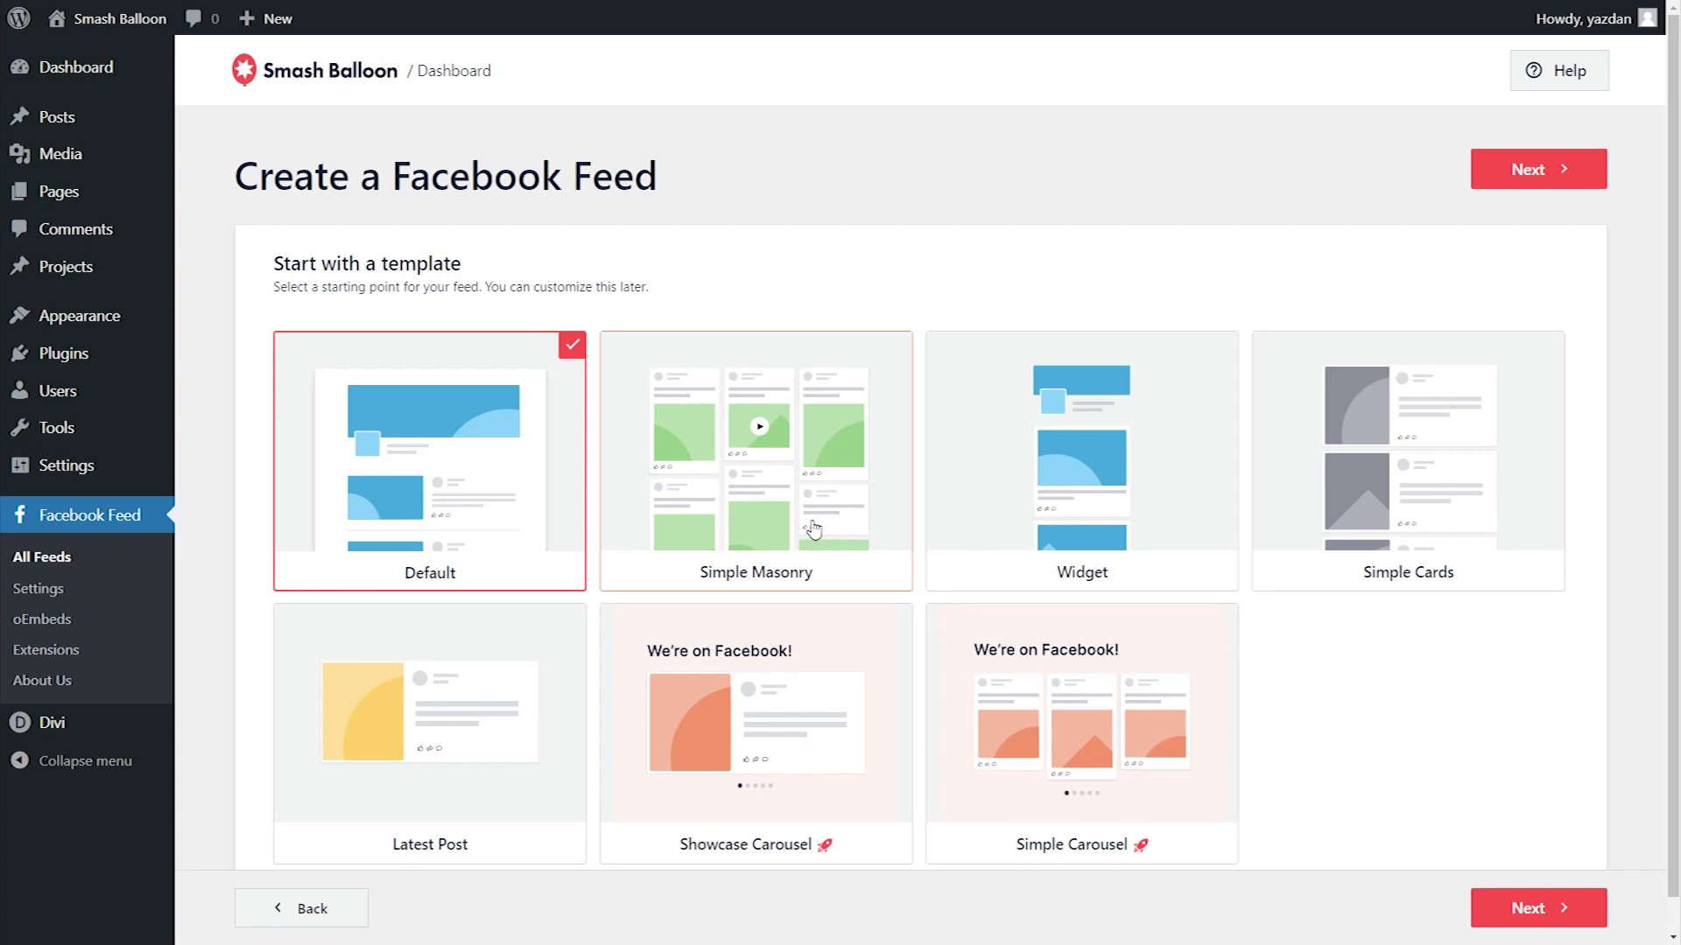
click(885, 502)
Step: Continue with the Simple Masonry template into the Landscapes We Love feed customizer
click(1495, 173)
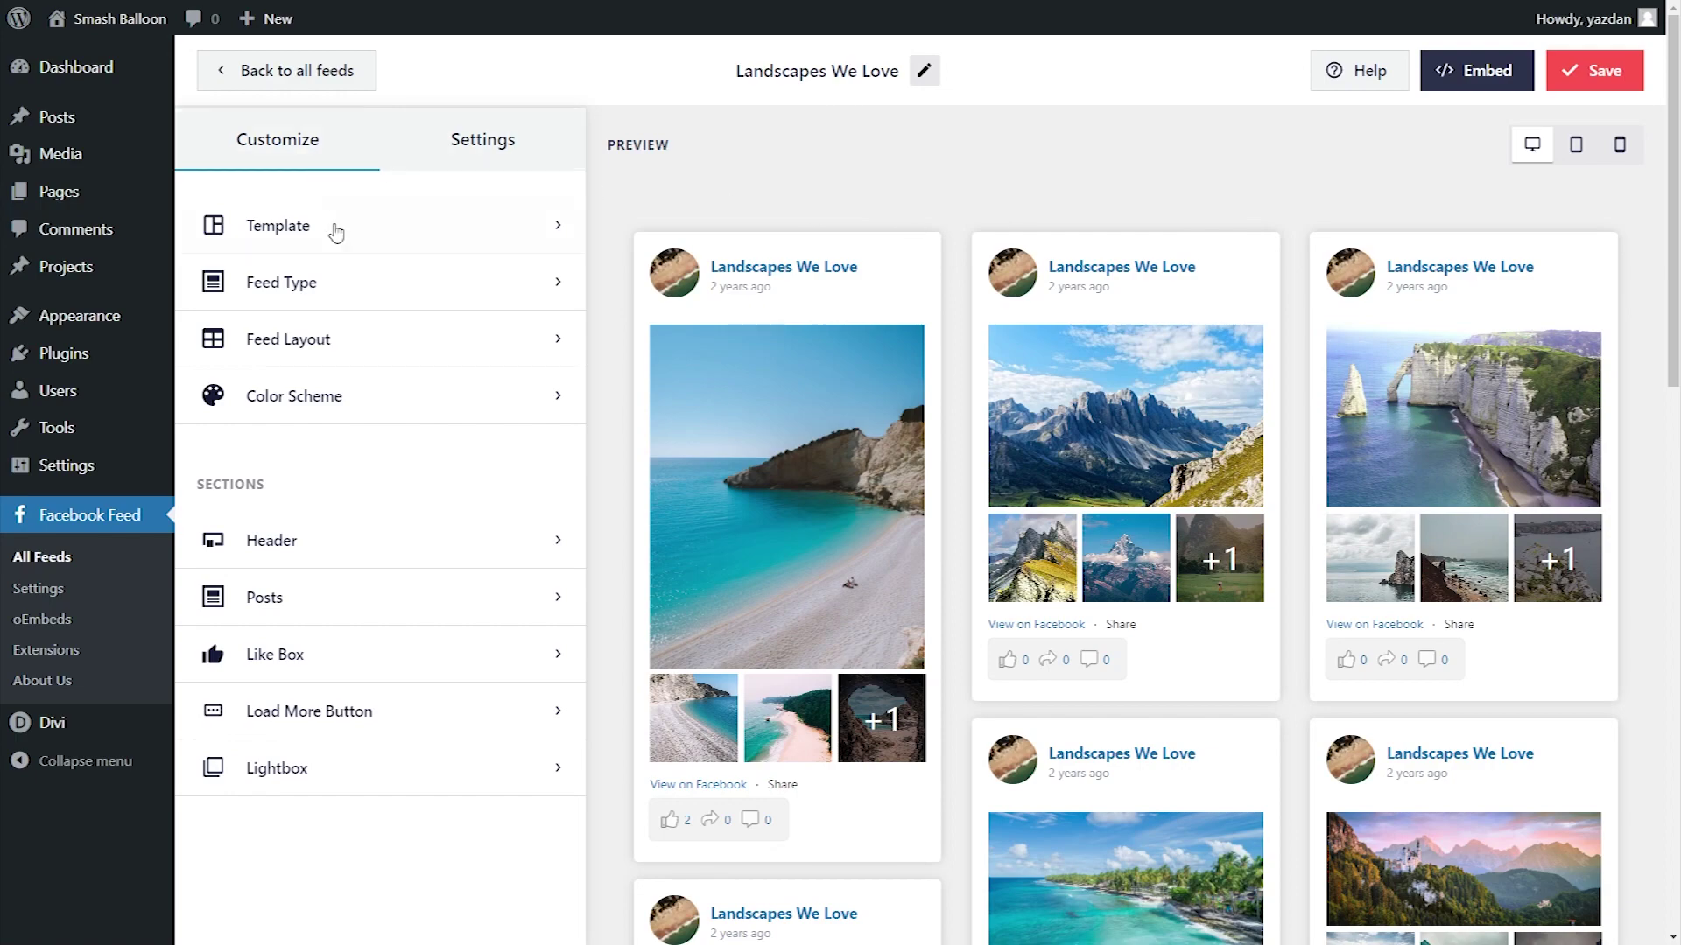
Step: Preview the feed as List and Carousel layouts, then return it to Masonry
click(354, 338)
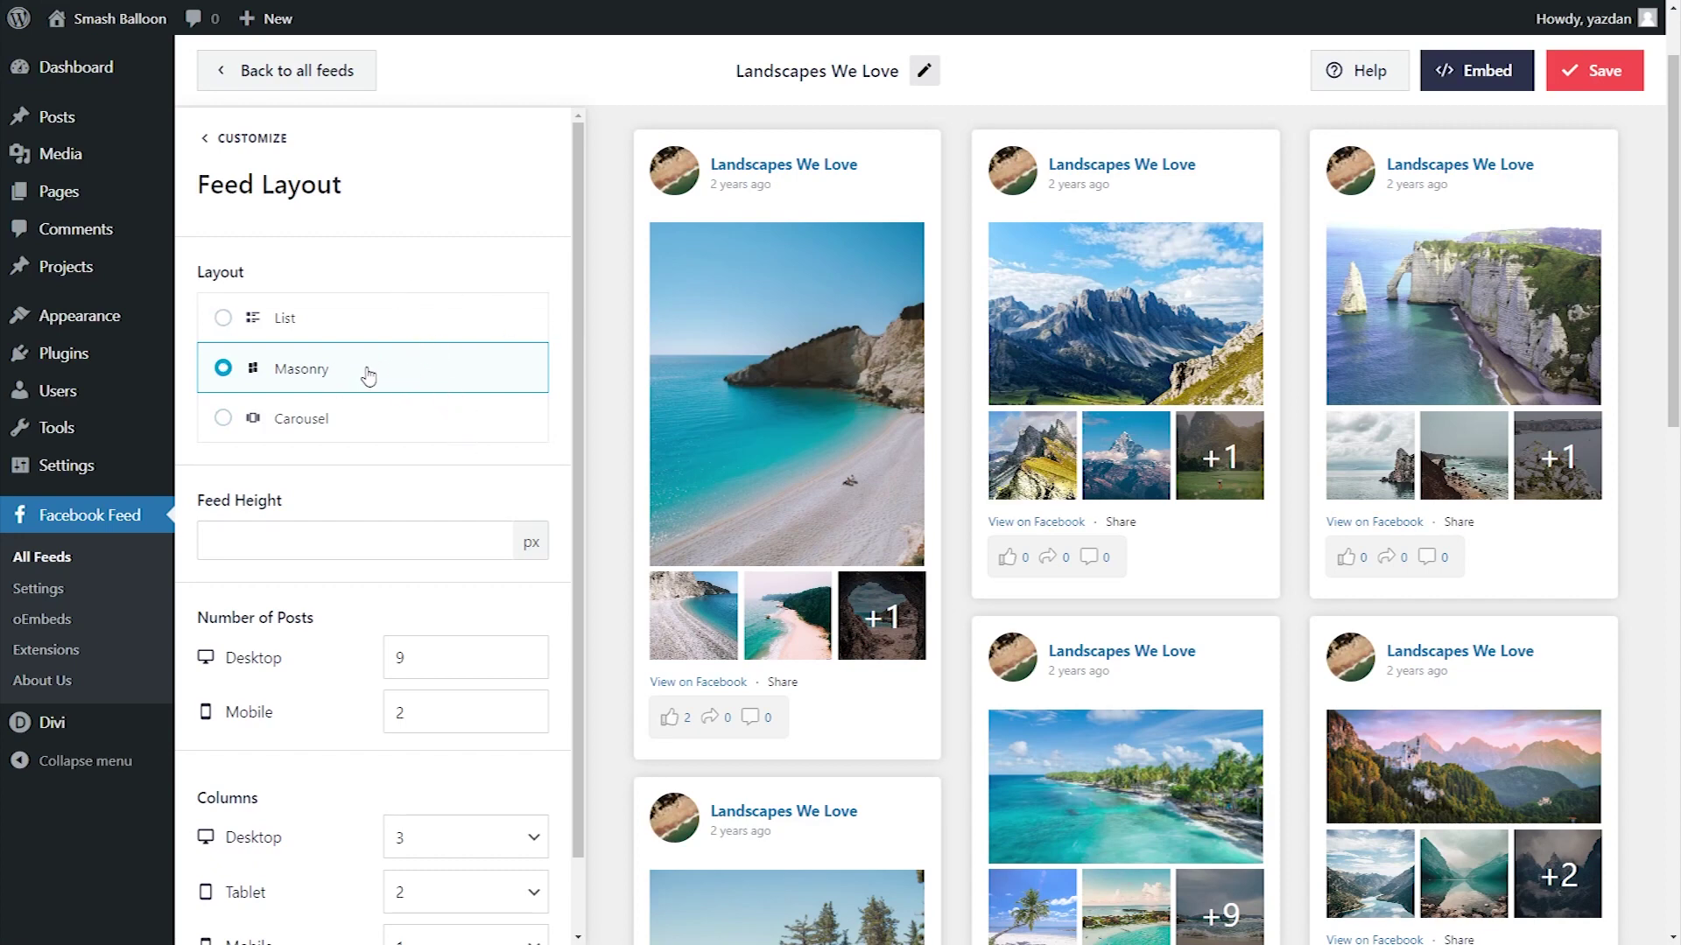
click(514, 371)
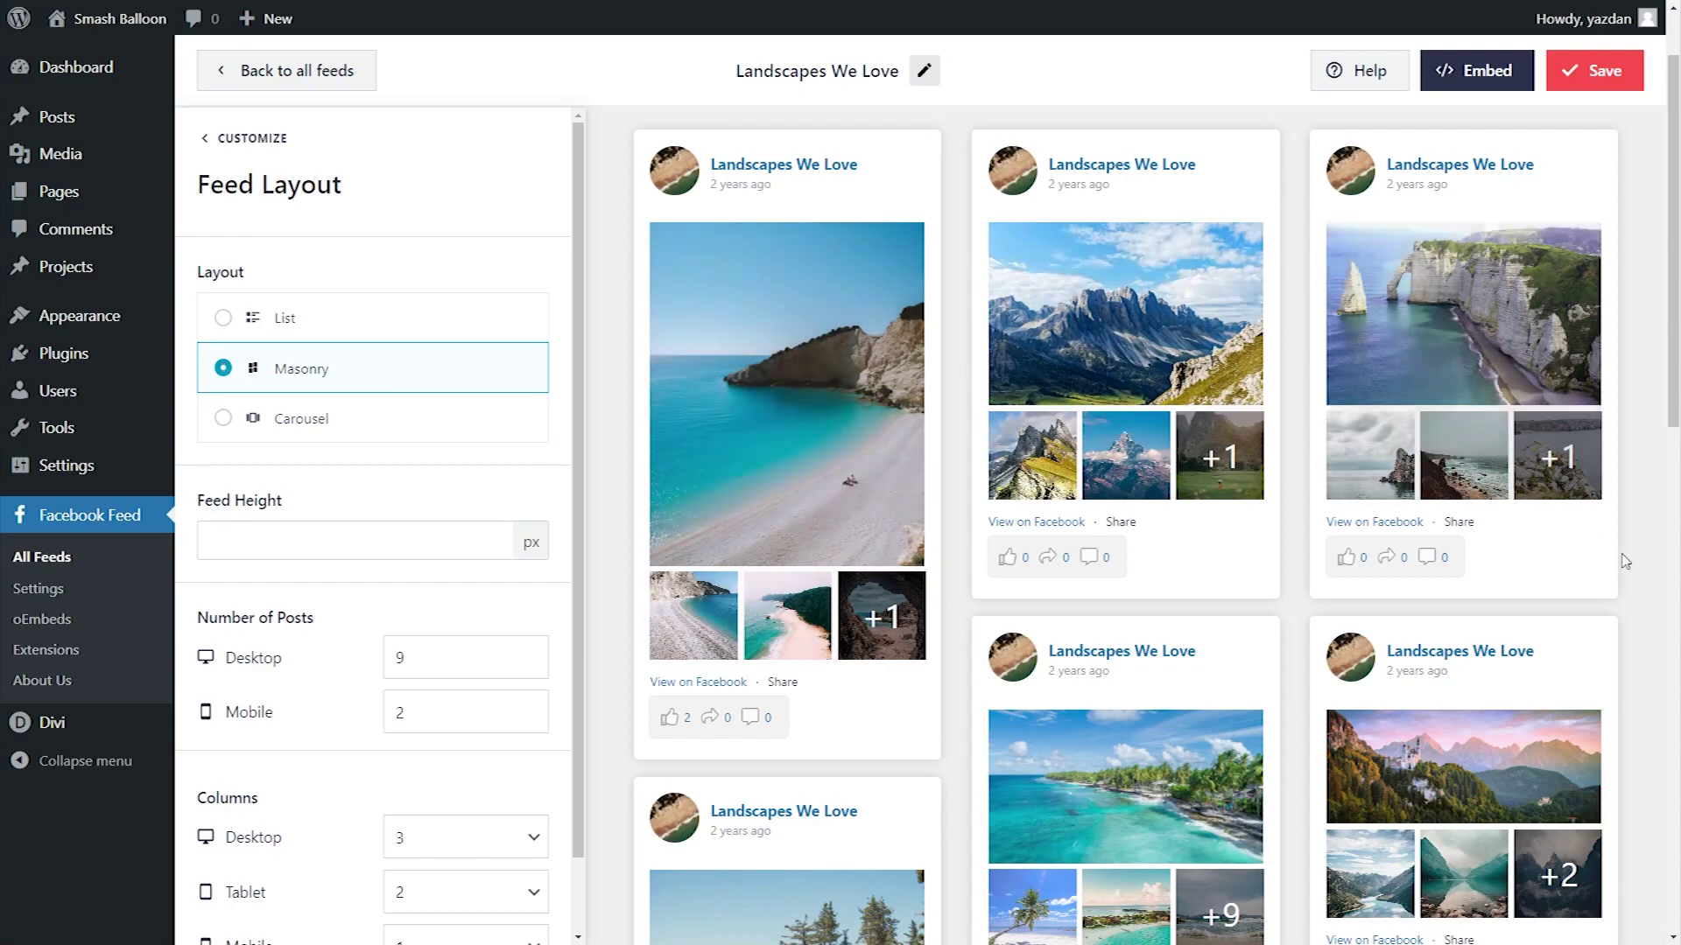
click(497, 319)
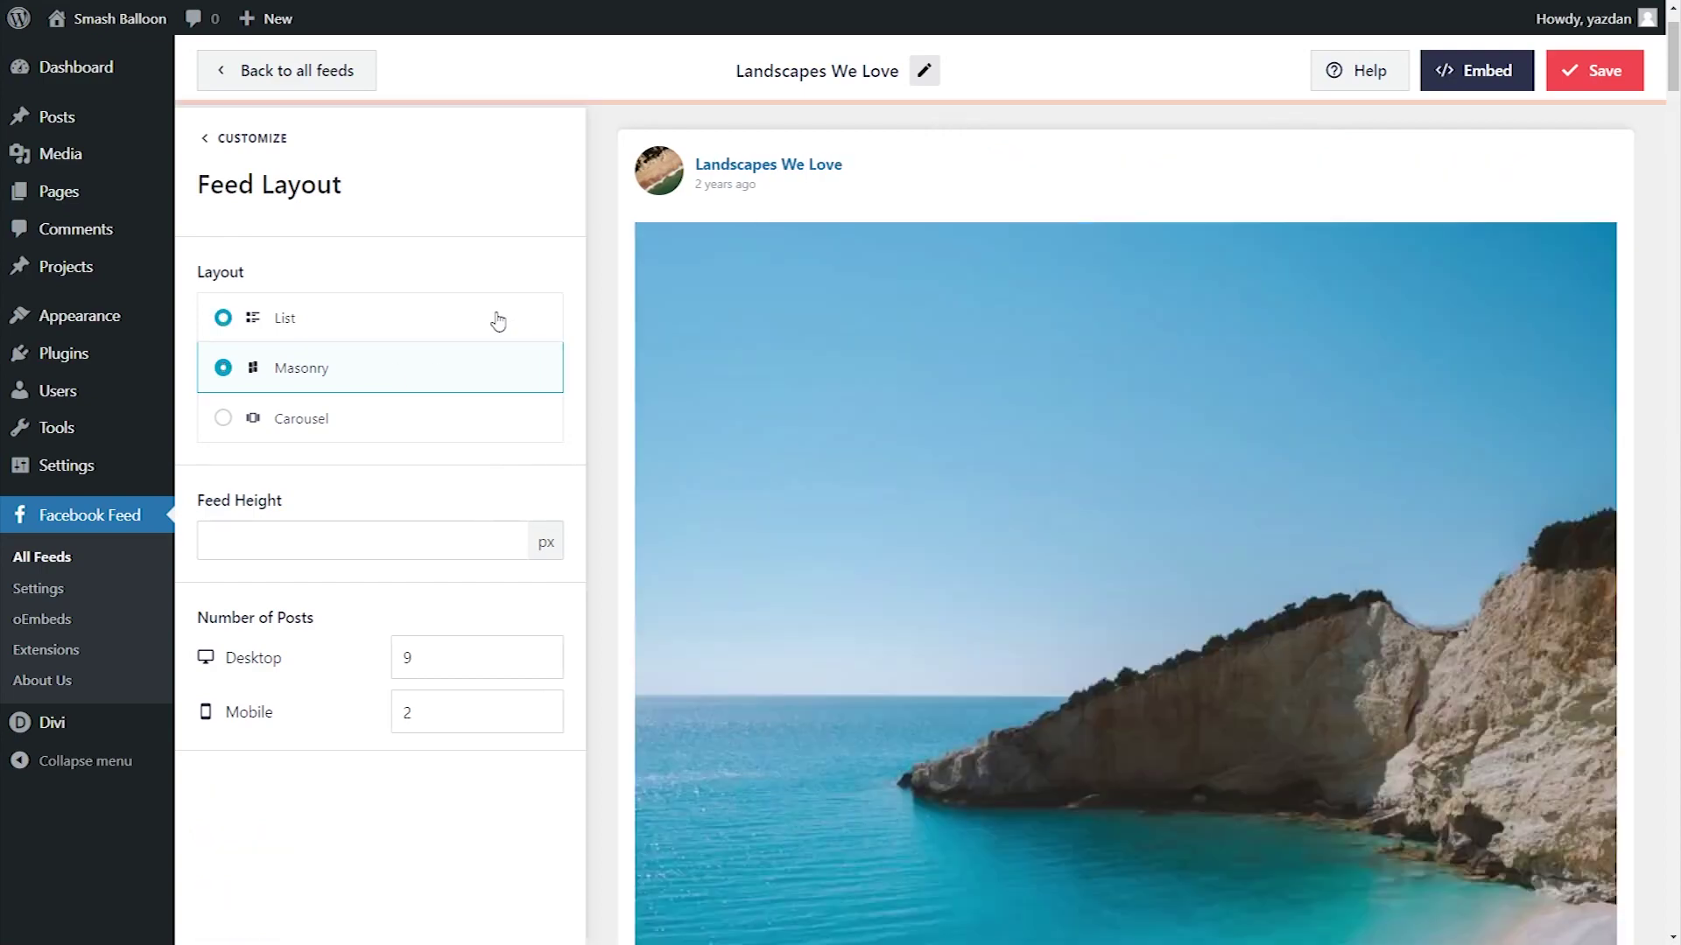
scroll(1591, 405, down, 7)
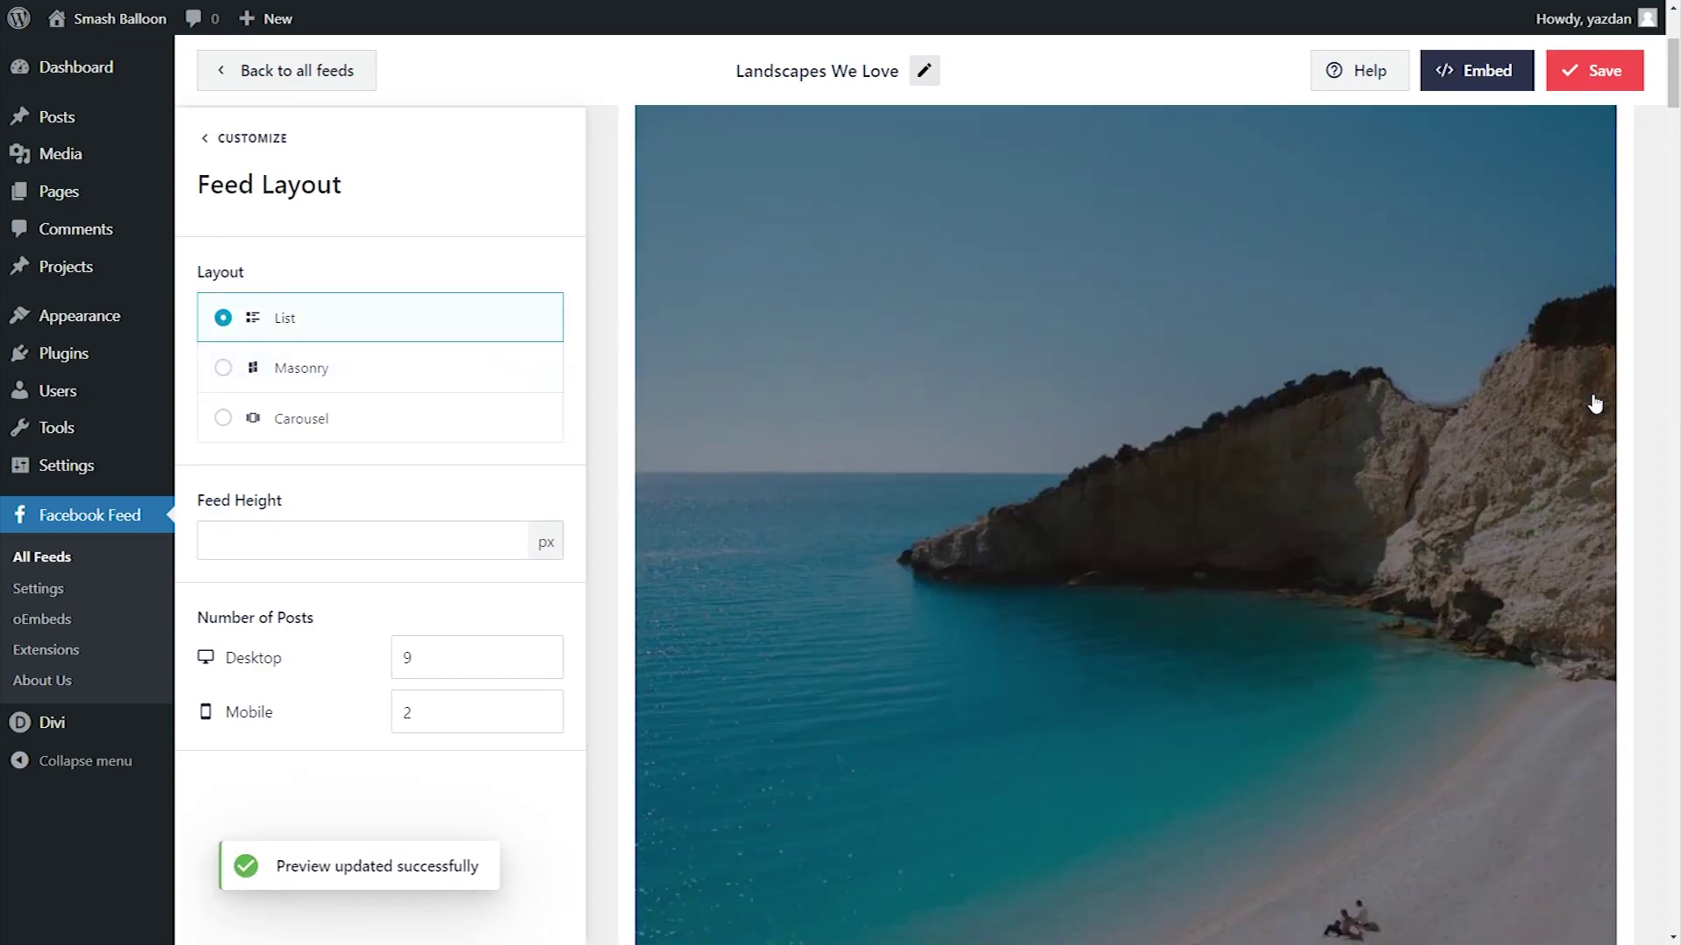
scroll(1595, 405, down, 10)
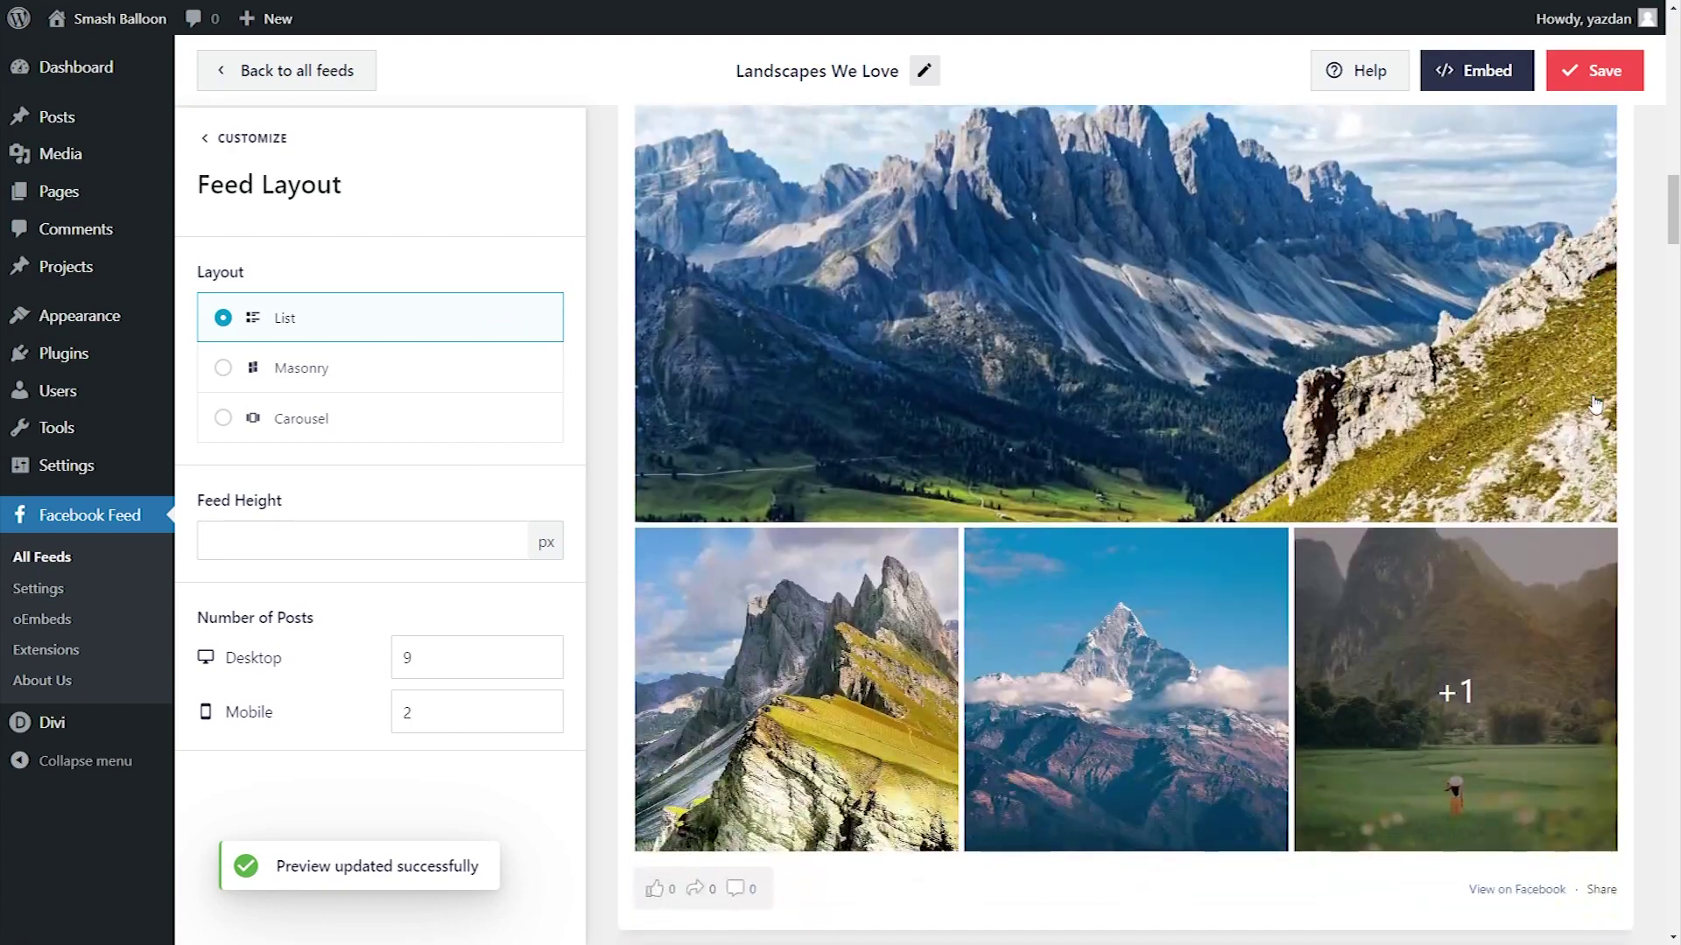
click(382, 427)
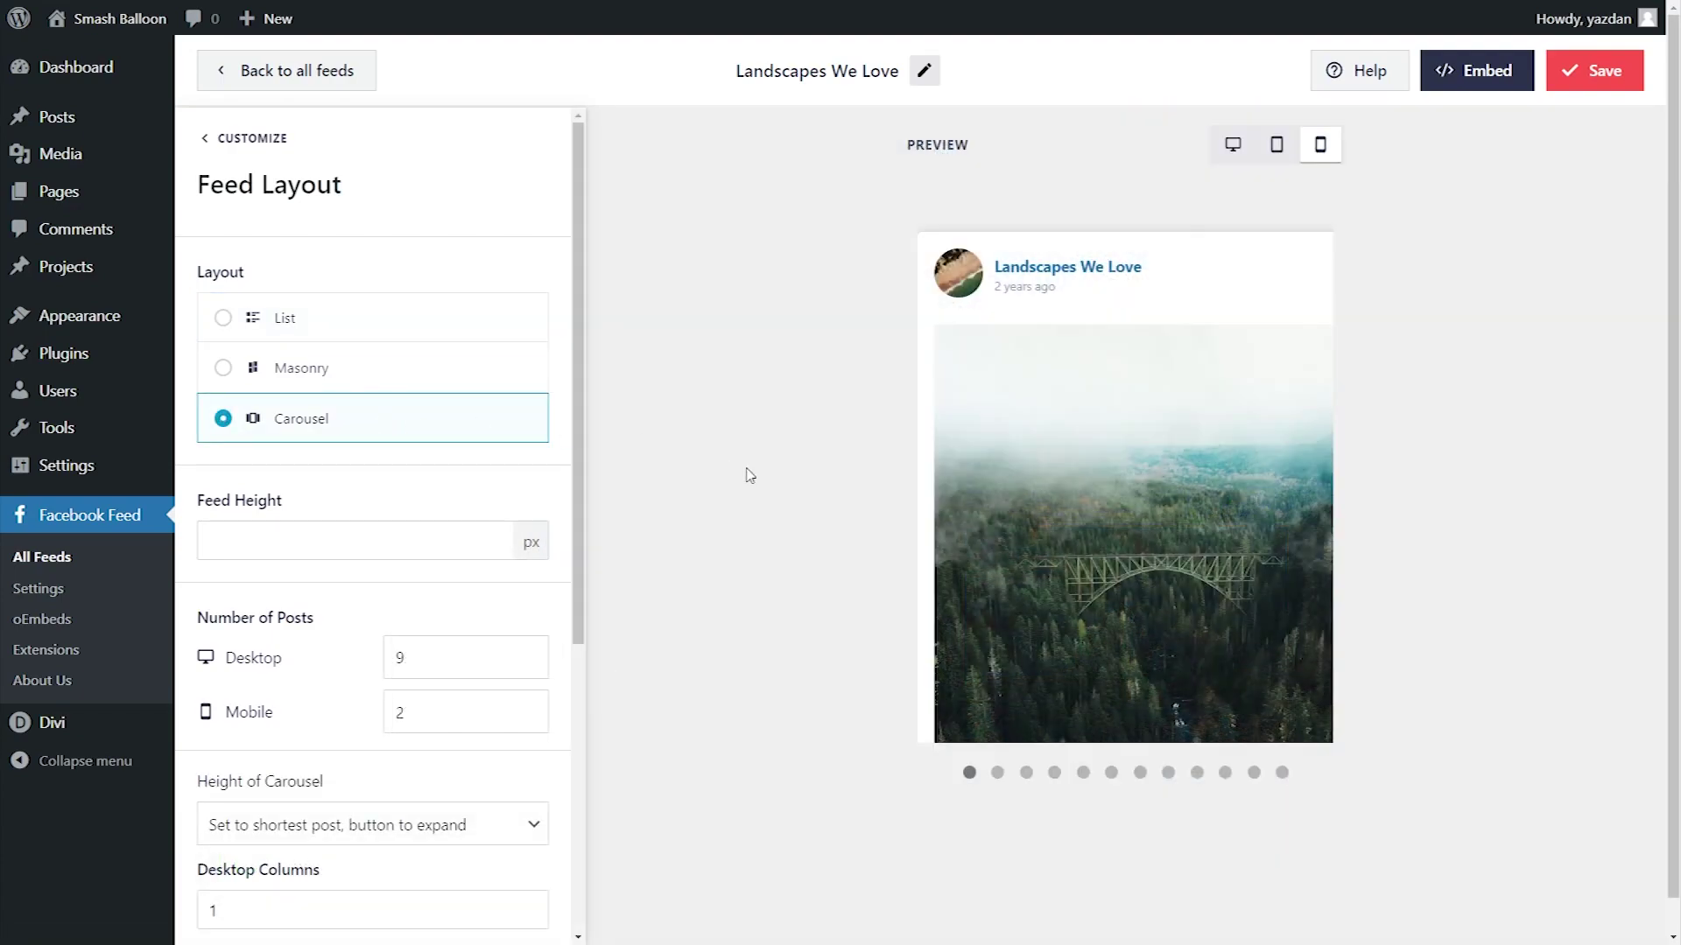
click(997, 773)
click(1026, 772)
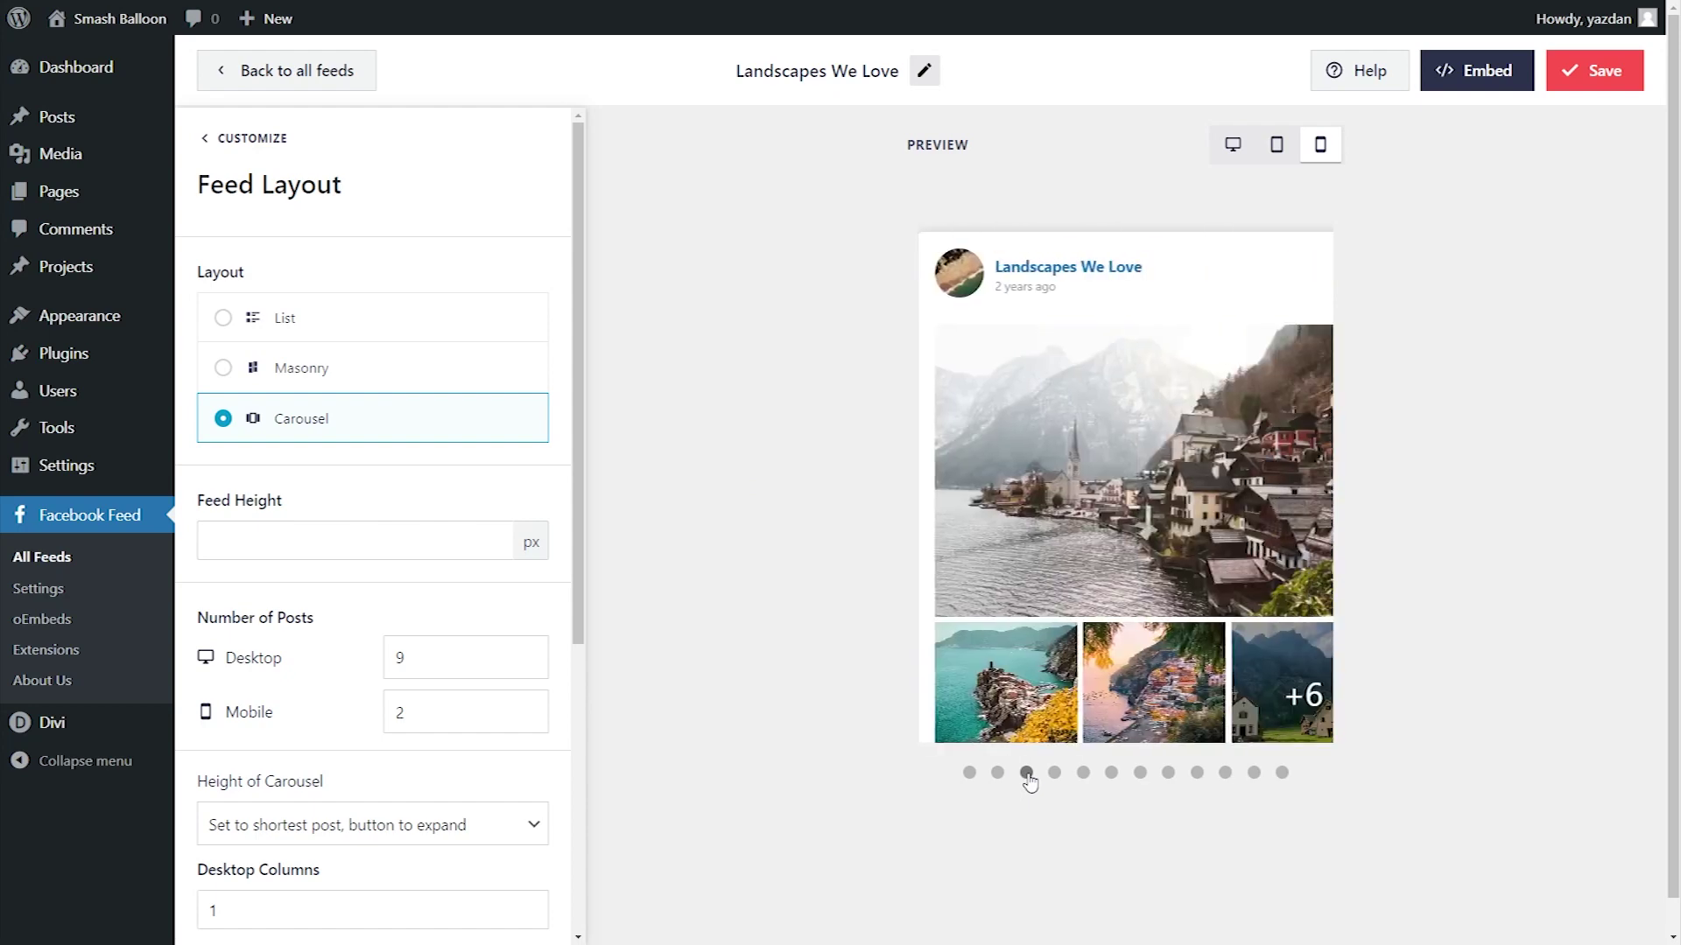
click(365, 375)
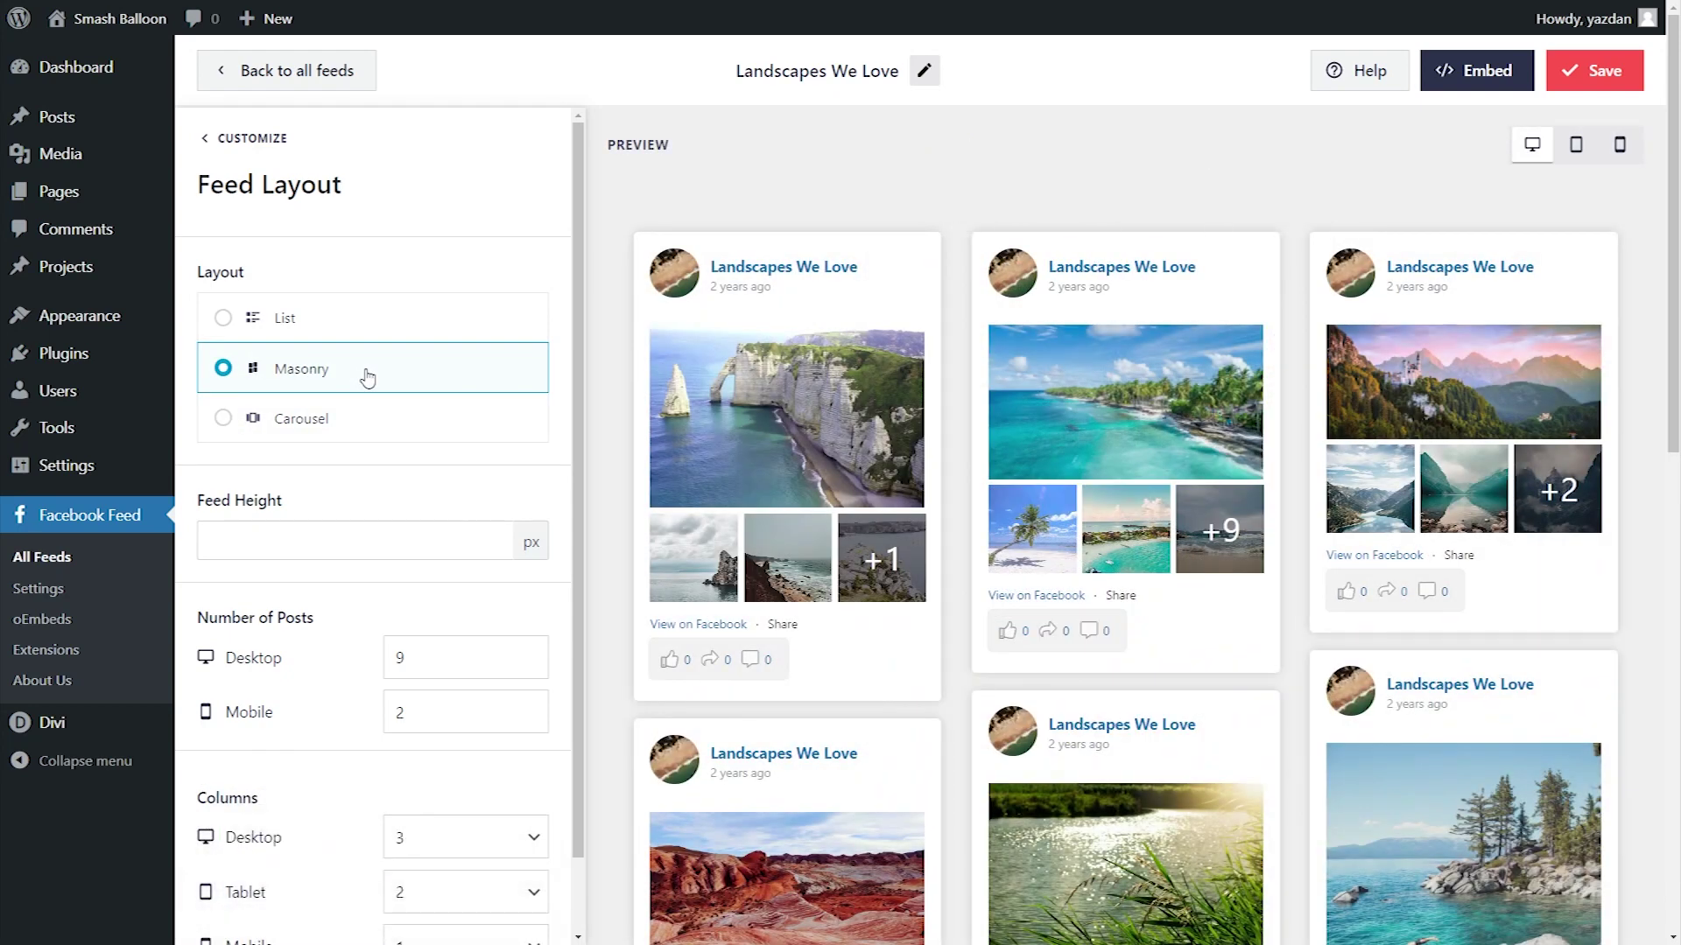
Step: Set the desktop number of posts to 12 and save the feed
scroll(336, 604, down, 1)
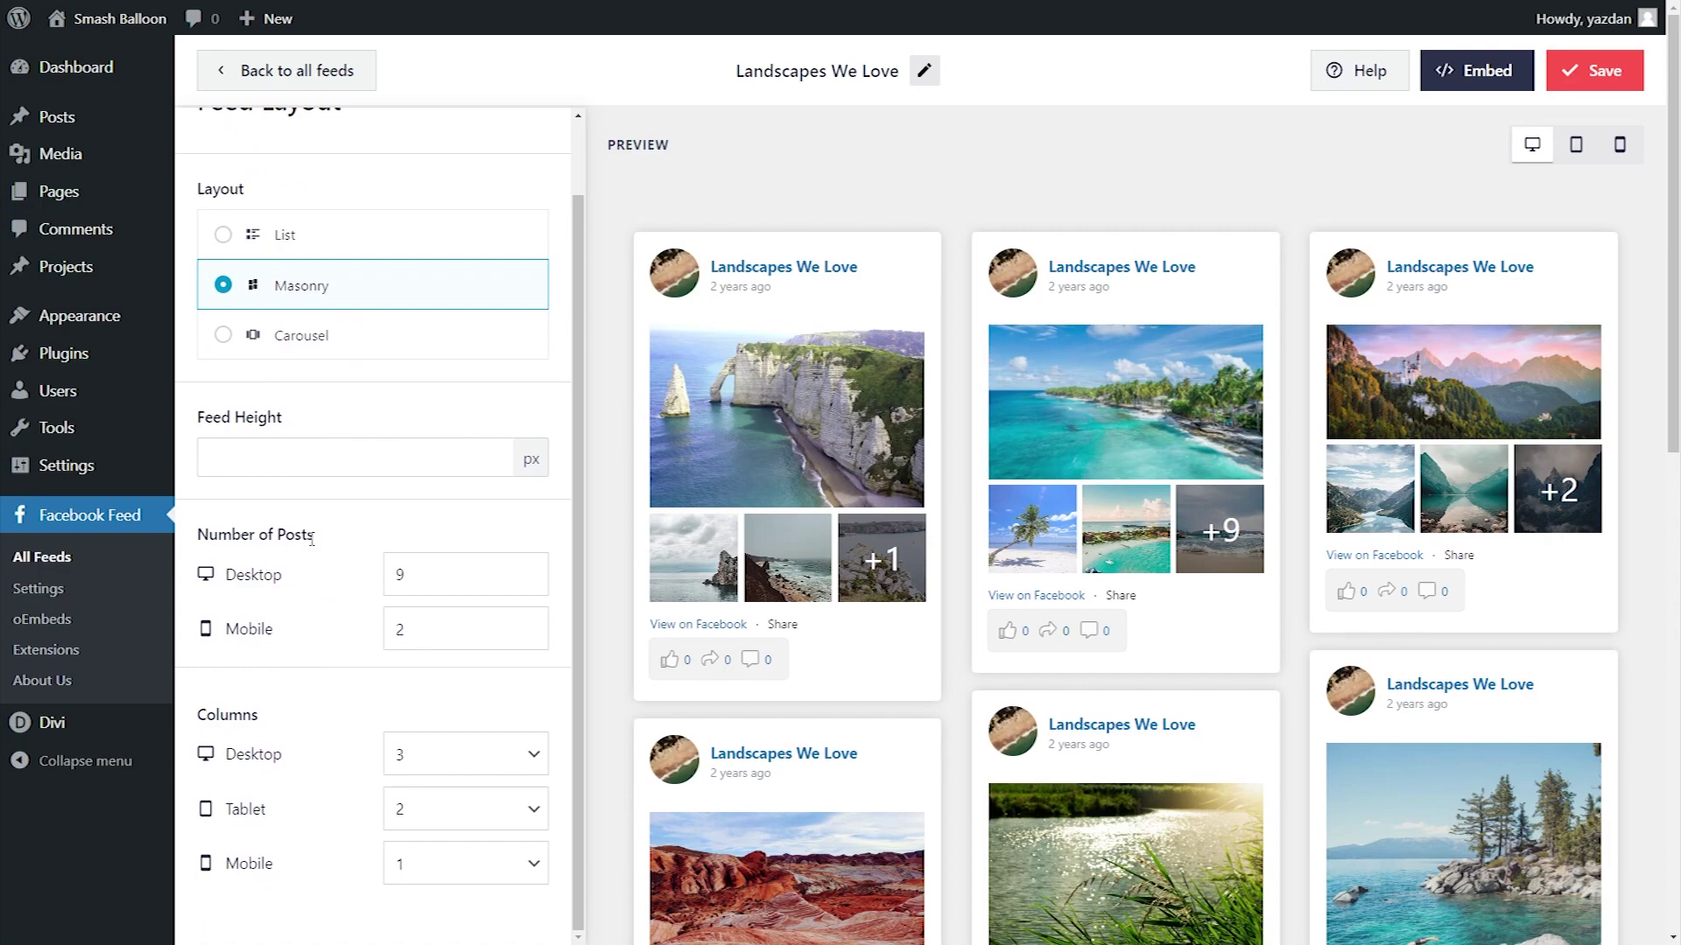
double_click(445, 576)
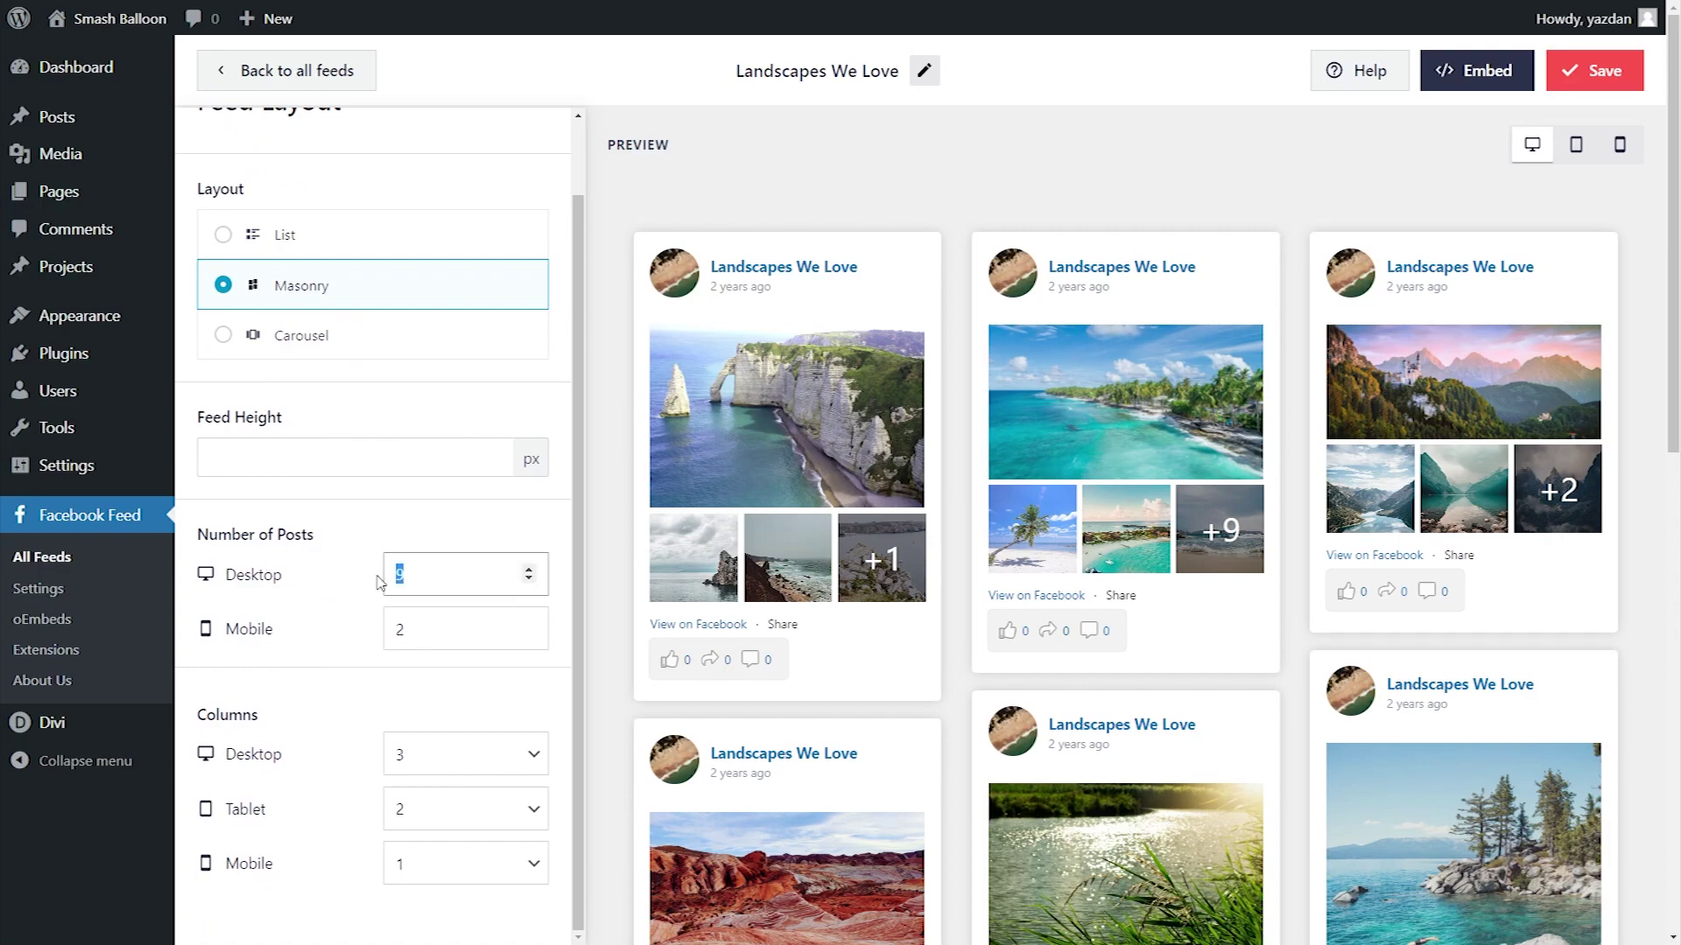
text(12)
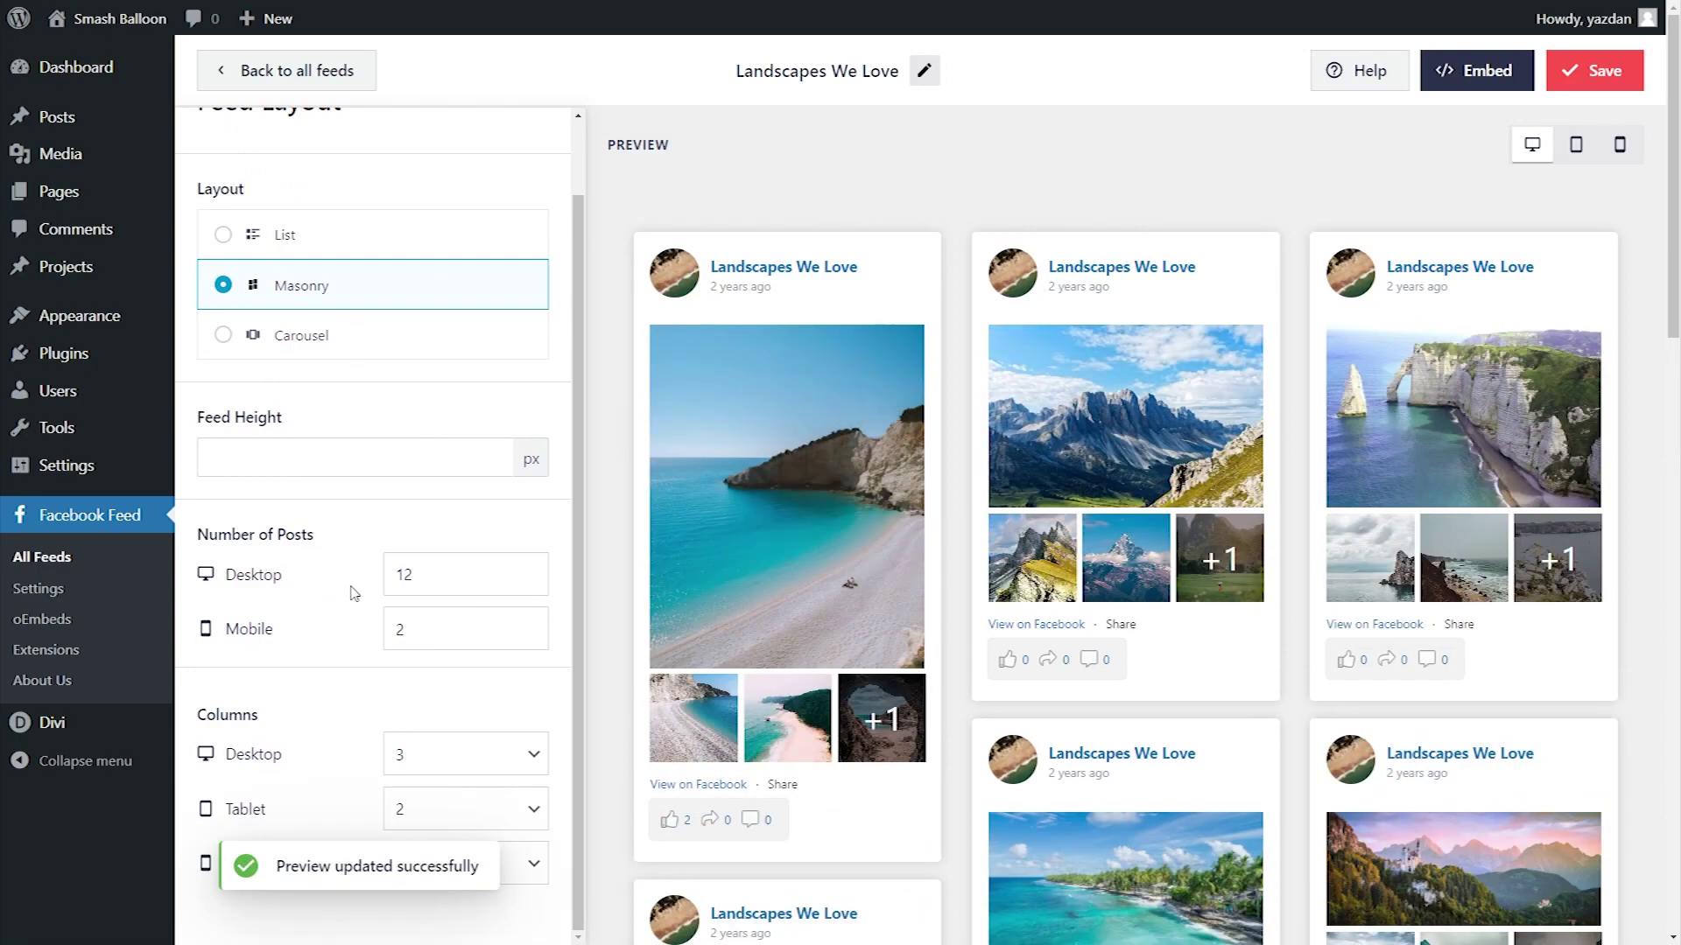
scroll(1628, 493, down, 2)
scroll(1628, 493, down, 5)
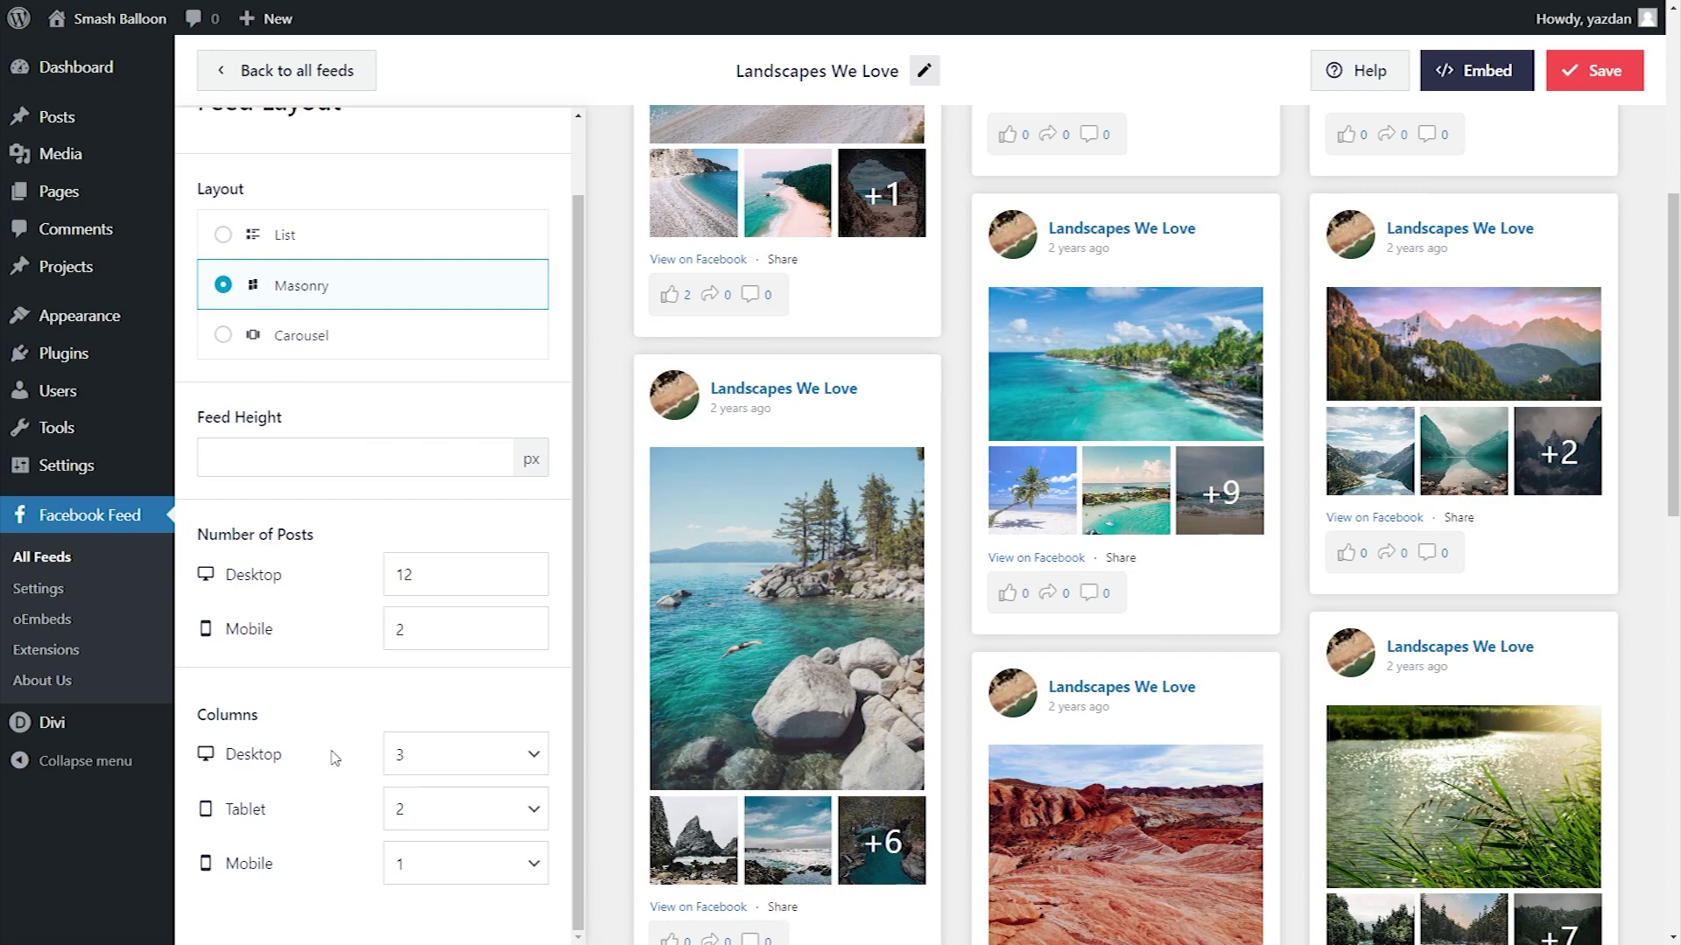
click(1595, 70)
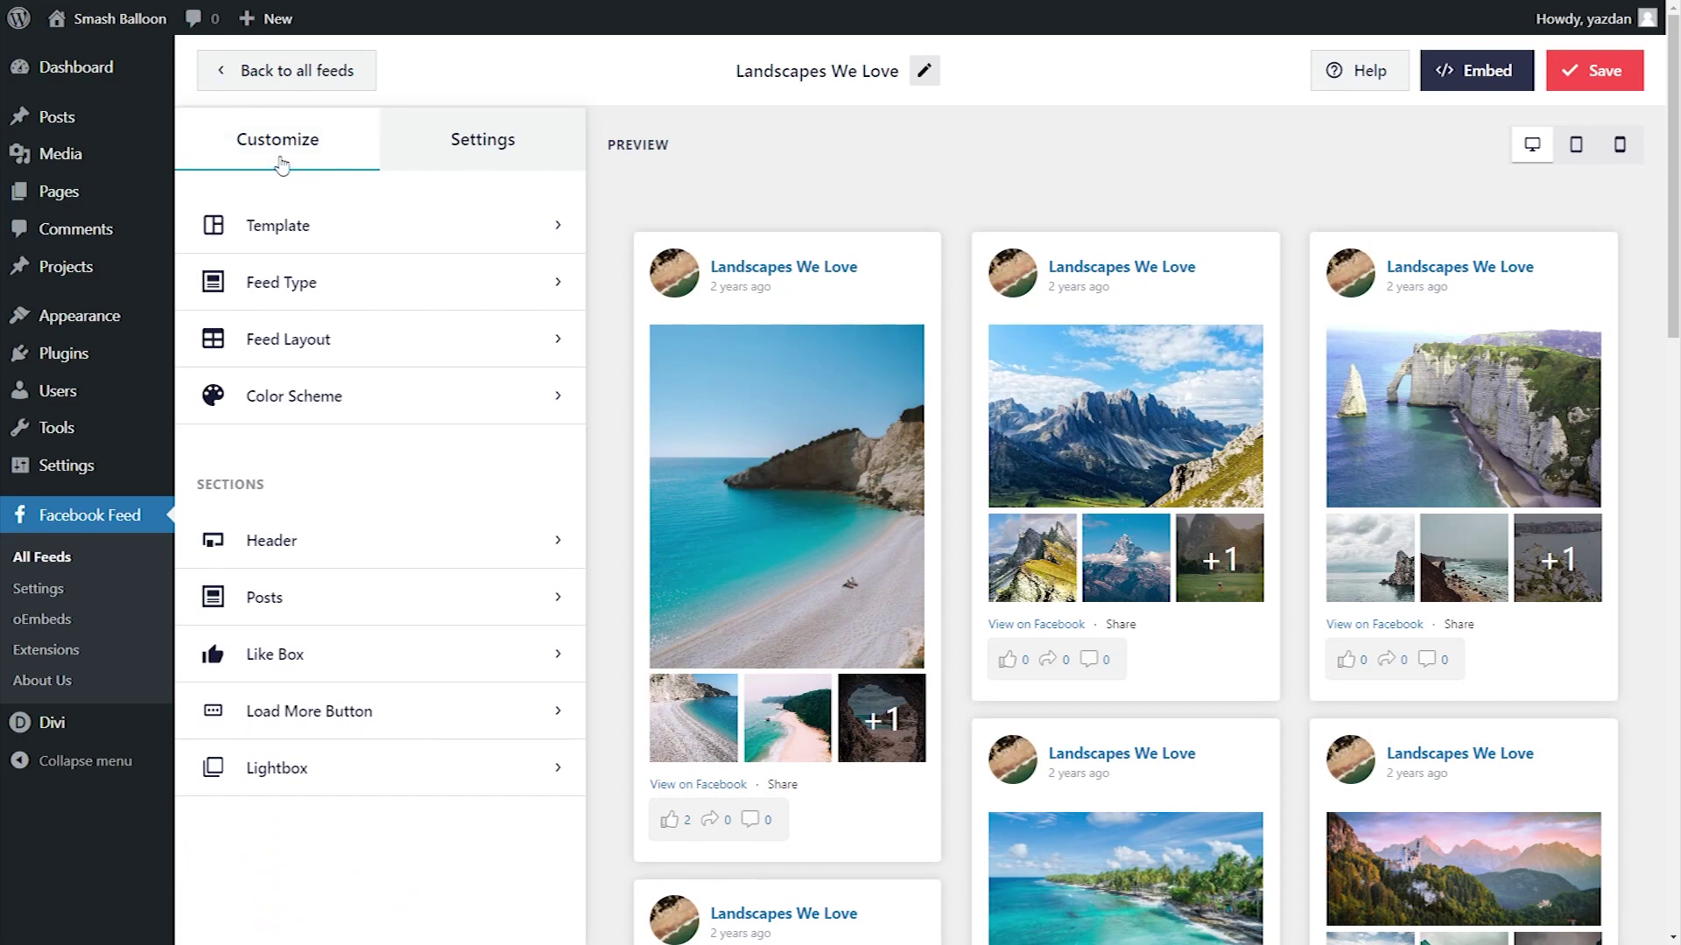
click(407, 395)
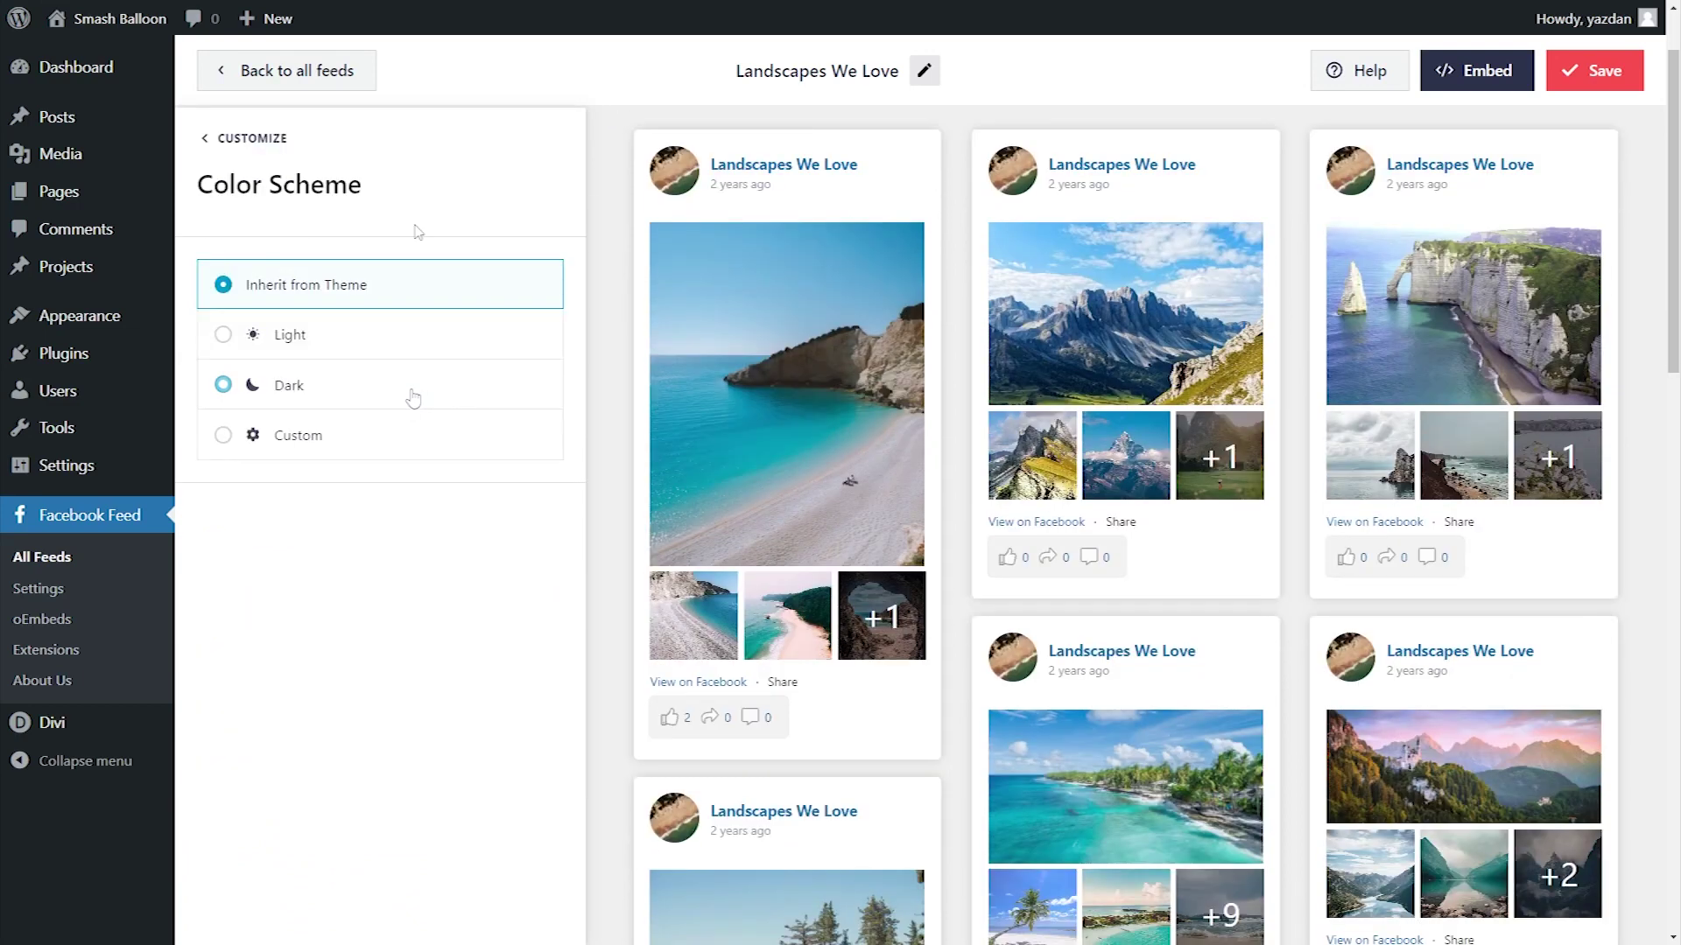
Step: Try the Light, Dark and Custom colour schemes with yellow, green and blue backgrounds
click(394, 331)
click(390, 385)
click(401, 438)
click(538, 567)
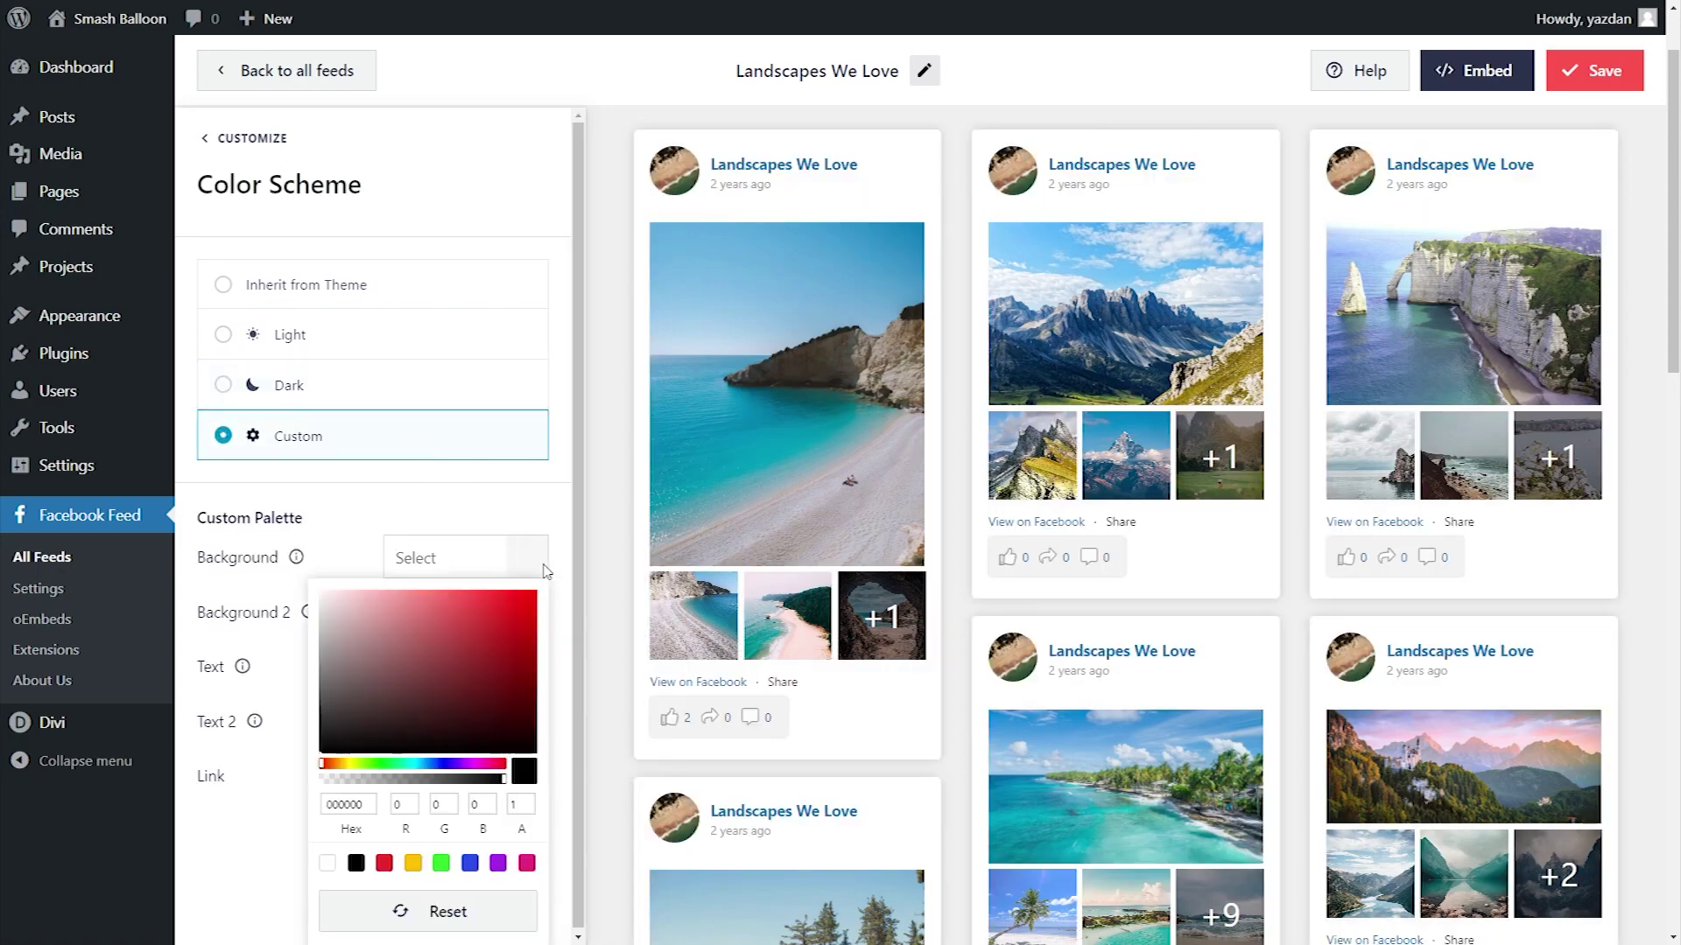
click(414, 865)
click(441, 864)
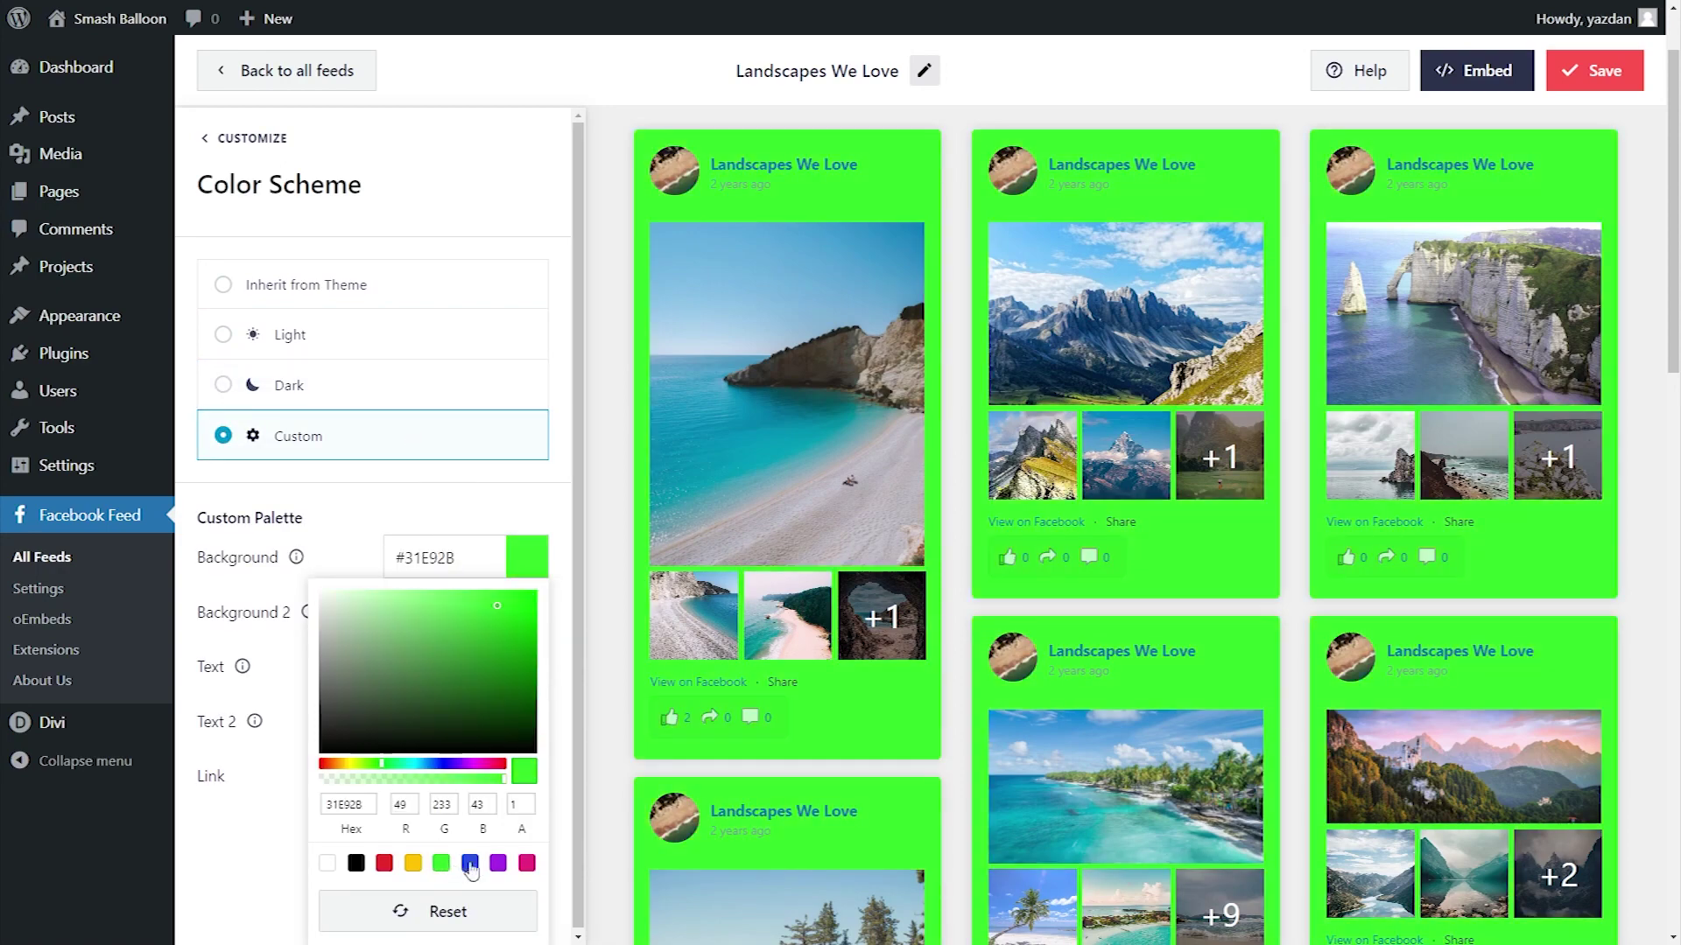
click(470, 865)
Step: Revert the colour scheme to Inherit from Theme and save the feed
click(368, 291)
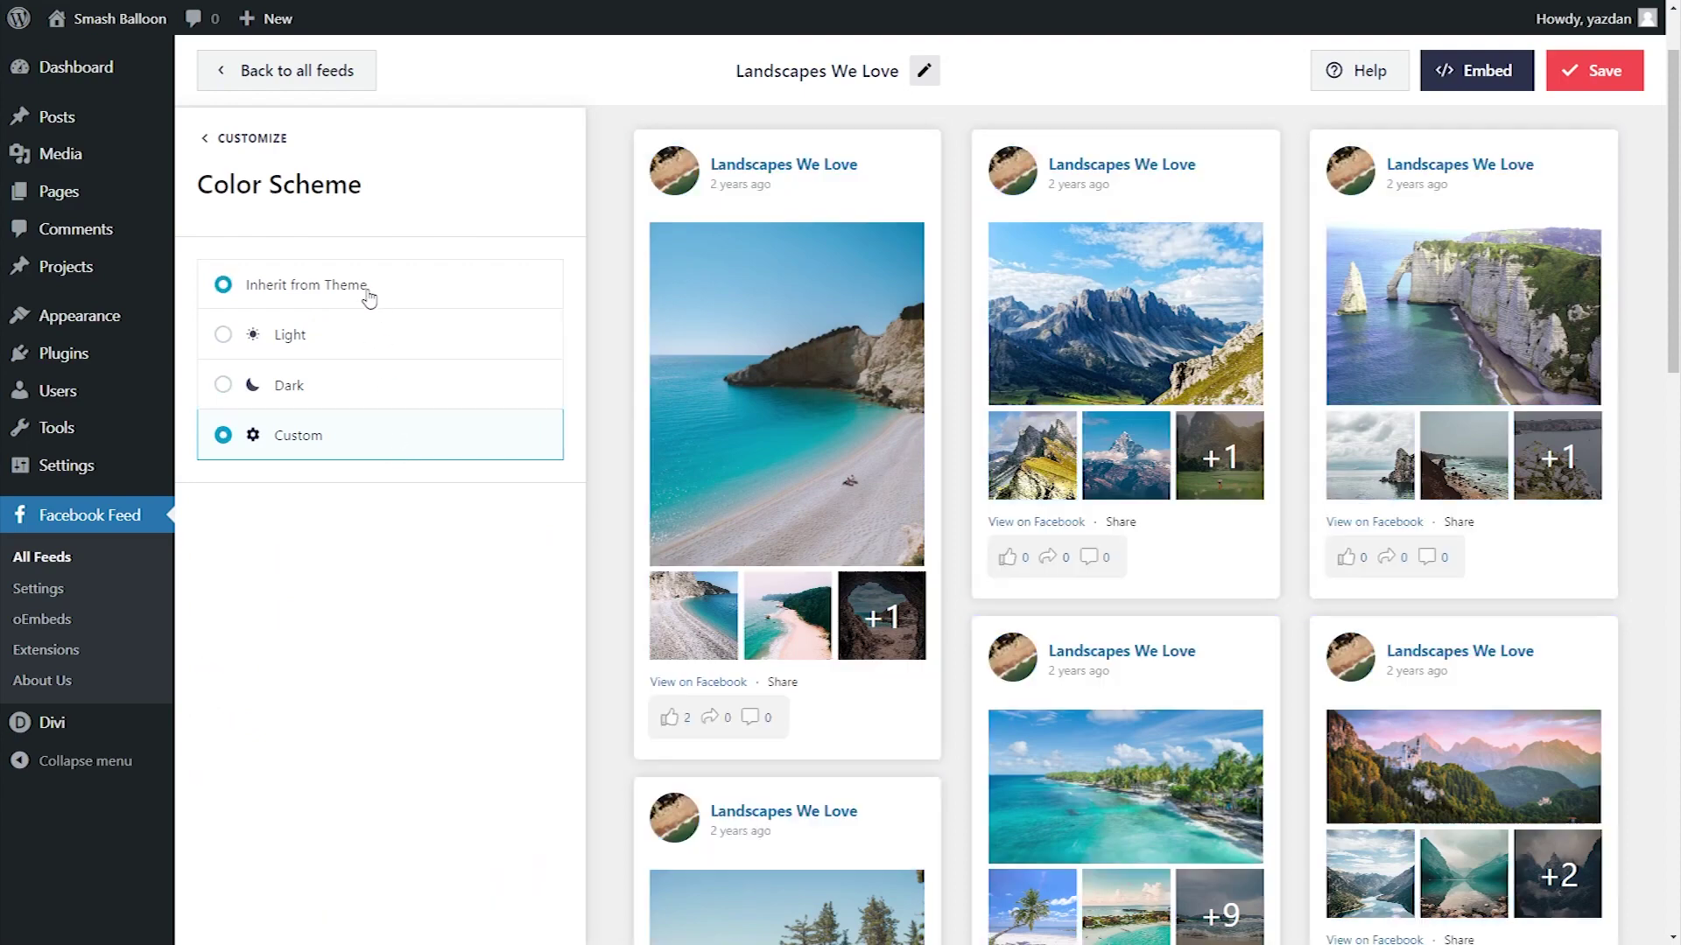
click(1606, 72)
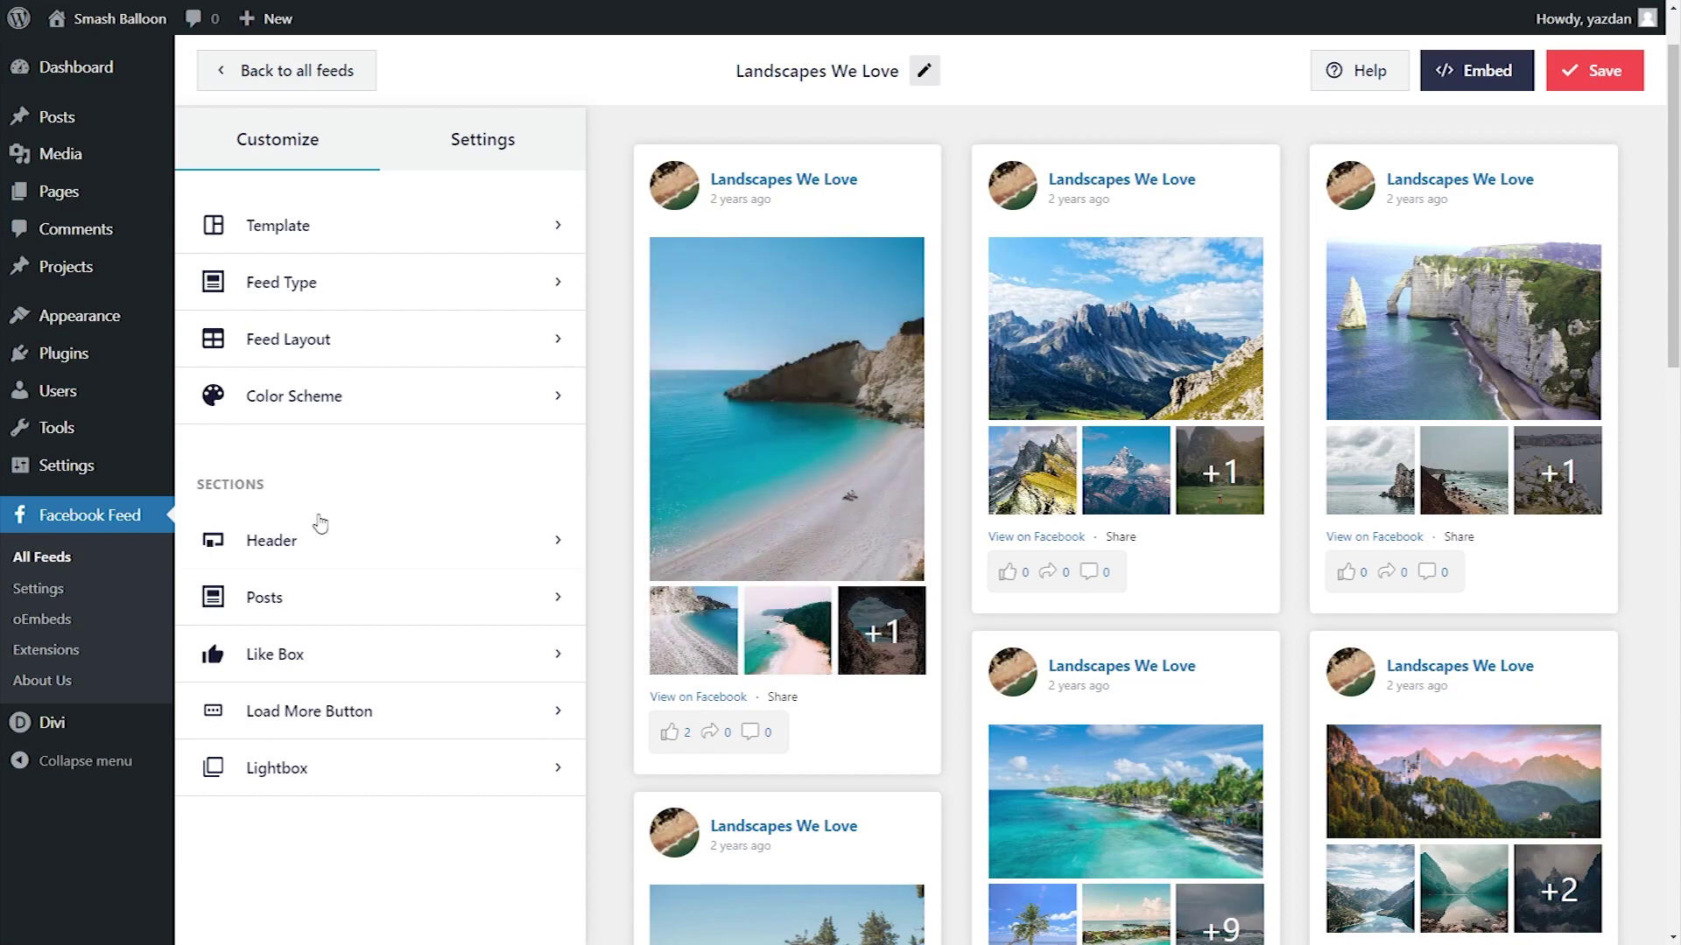
click(354, 546)
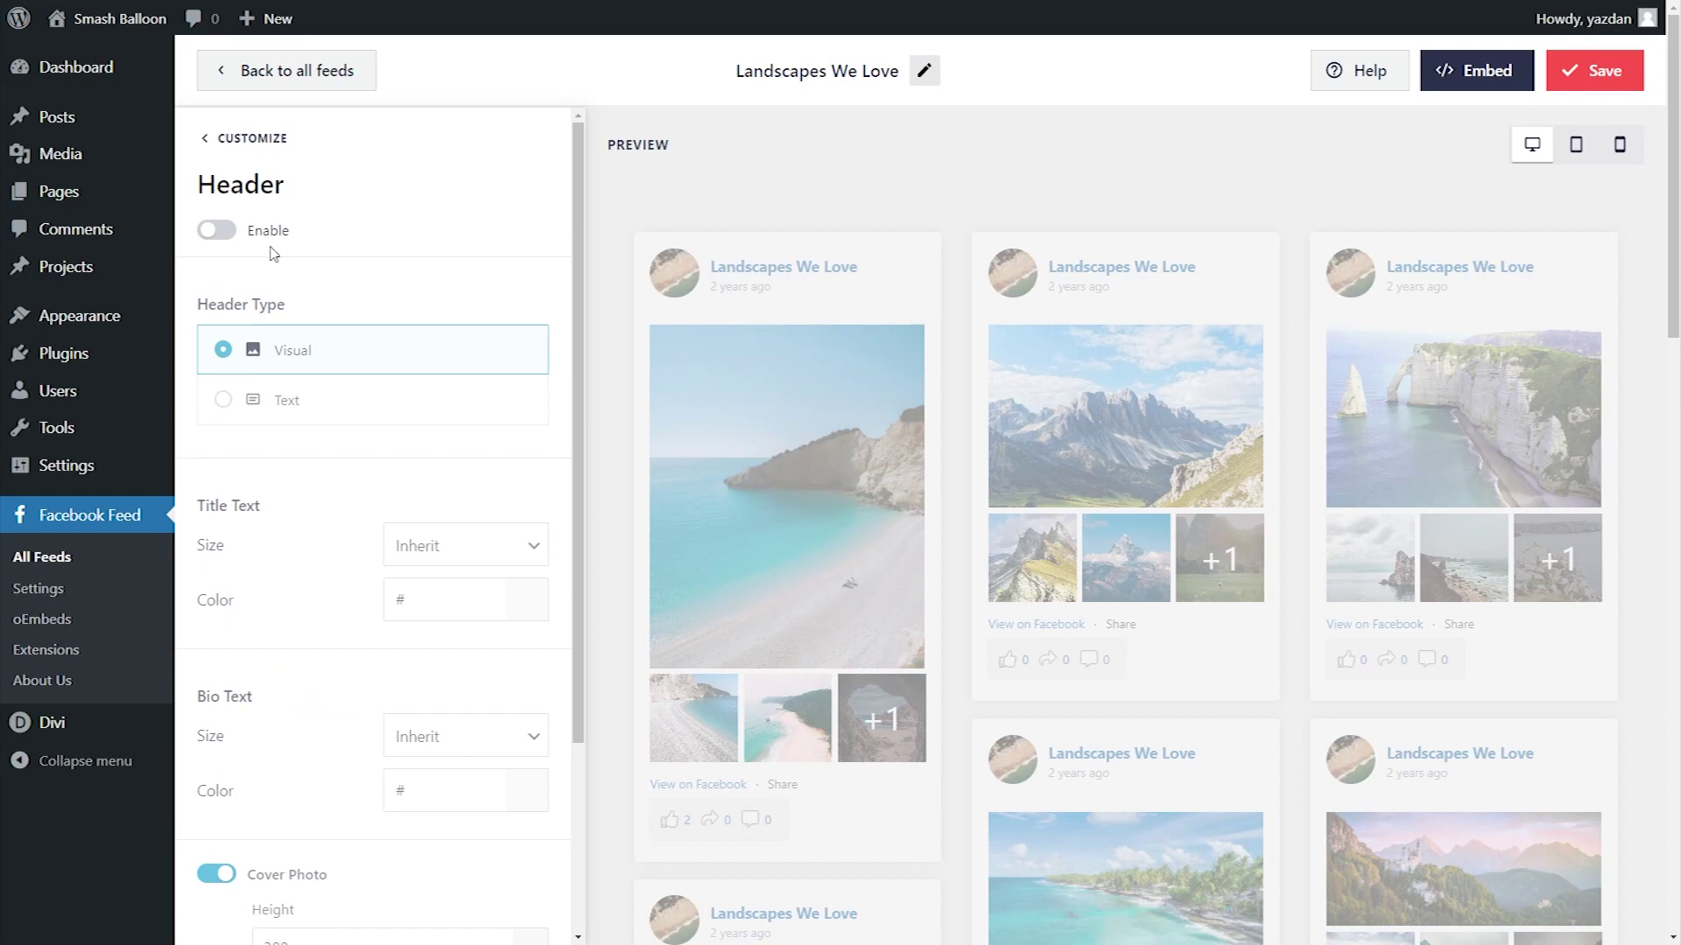
Step: Try a text-only header, then disable the feed header and save
click(222, 237)
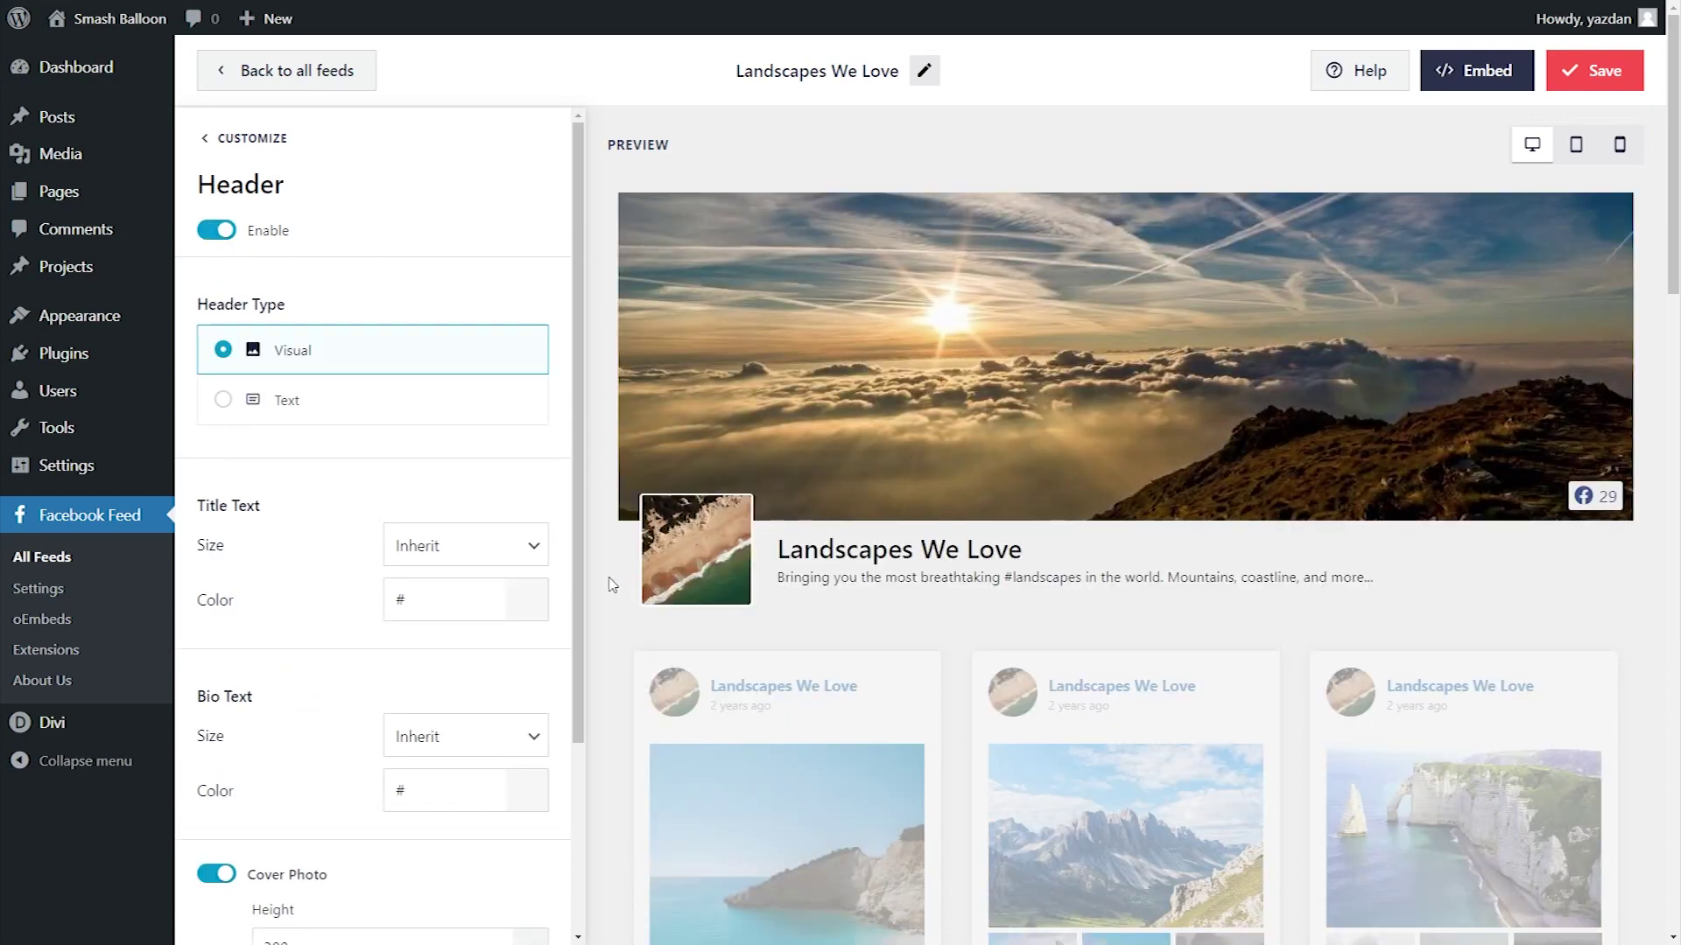
click(355, 403)
click(465, 401)
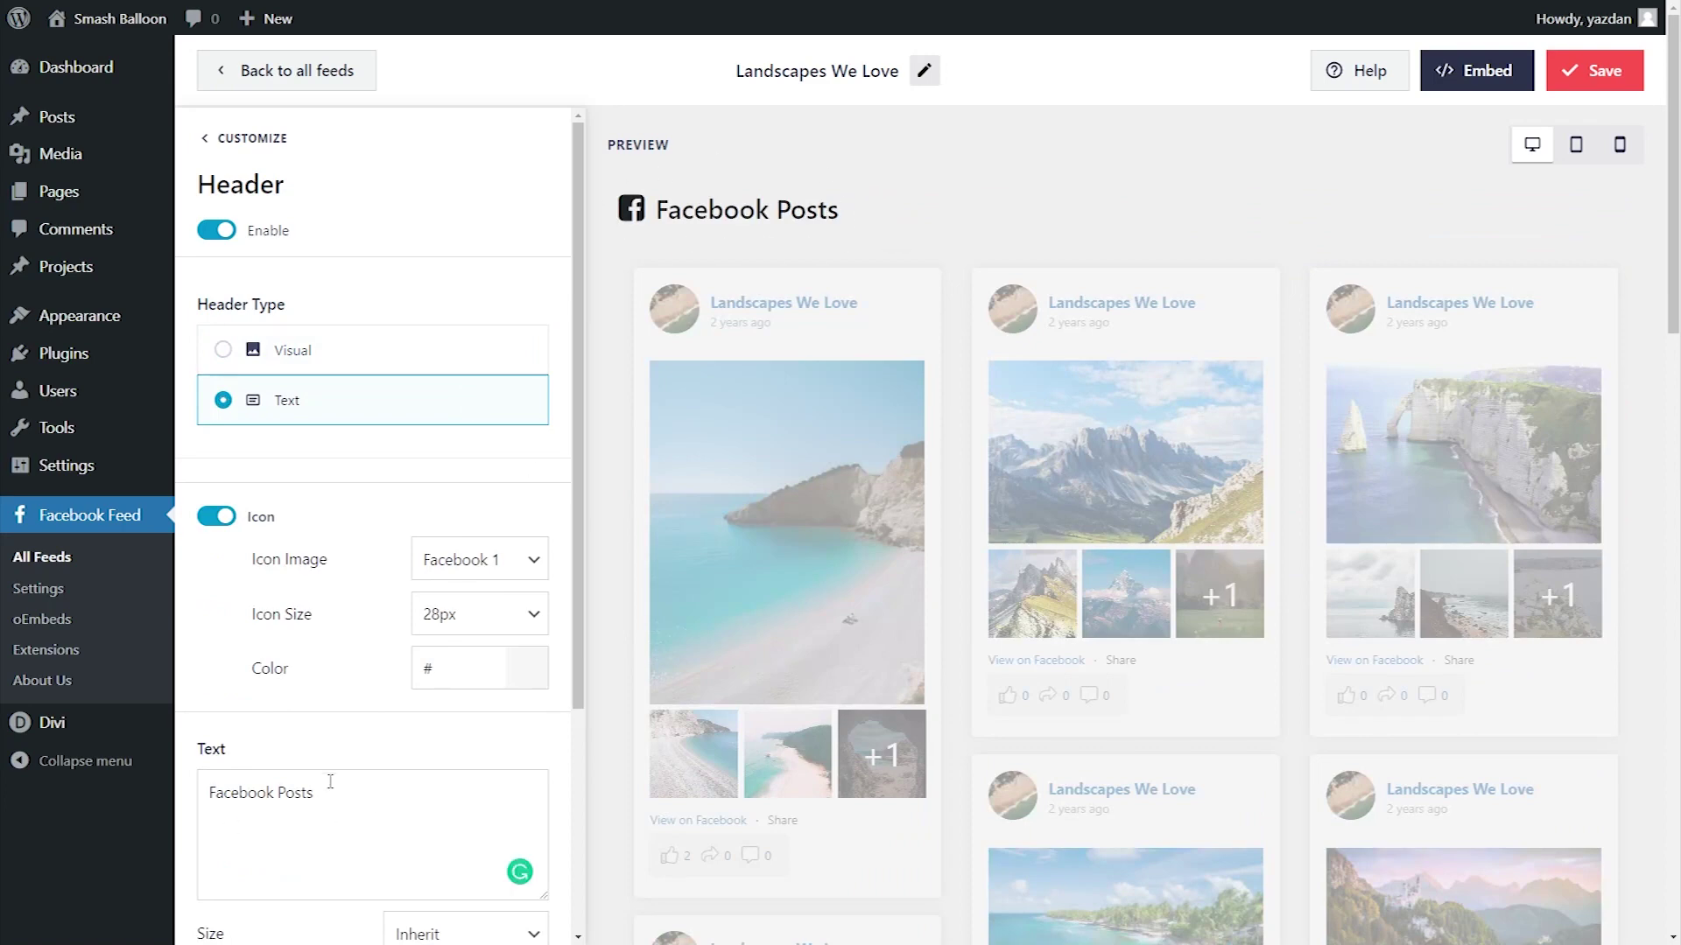
click(223, 234)
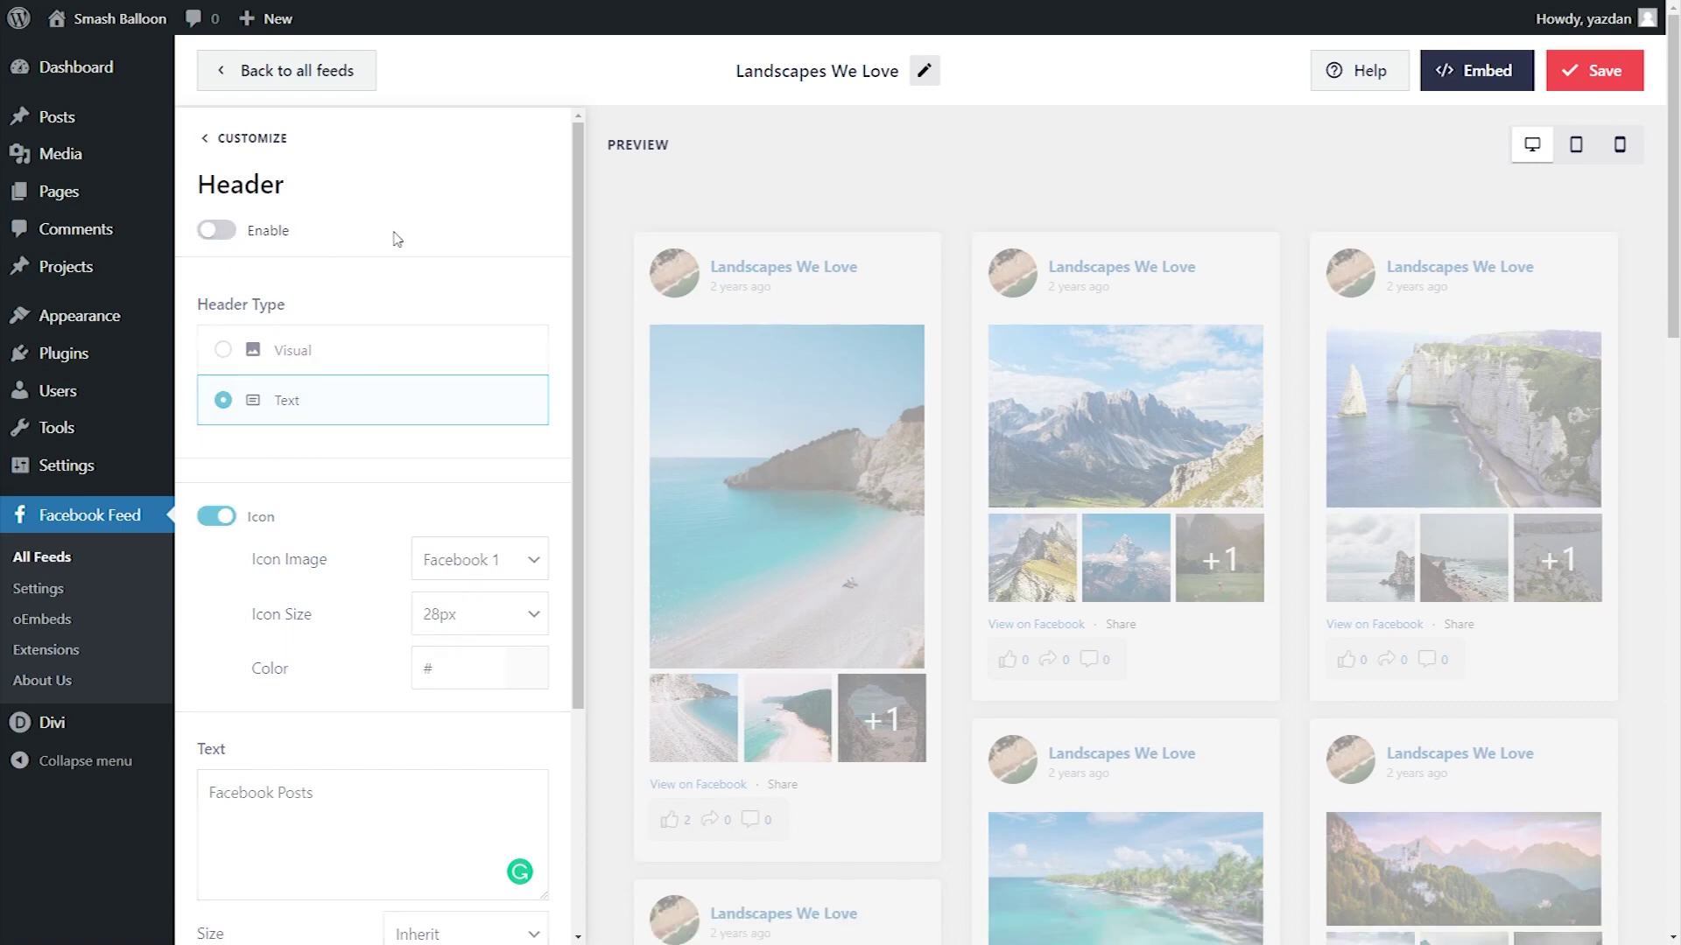
click(1576, 87)
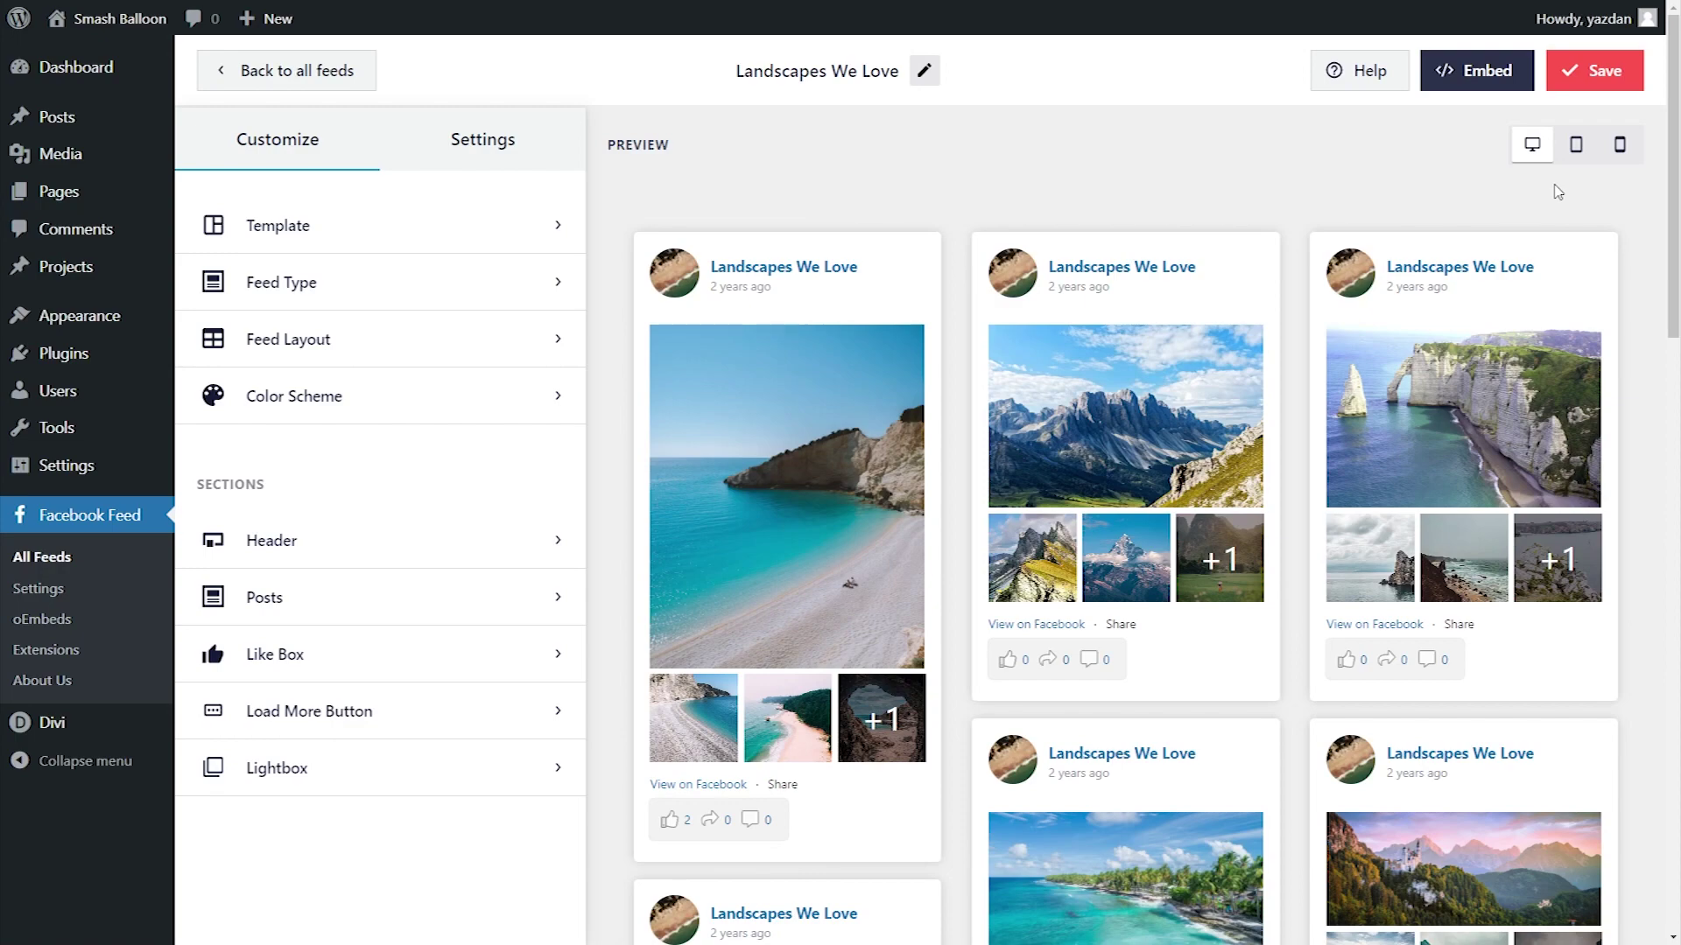
Step: Check the feed preview at tablet, mobile and desktop widths
click(1574, 160)
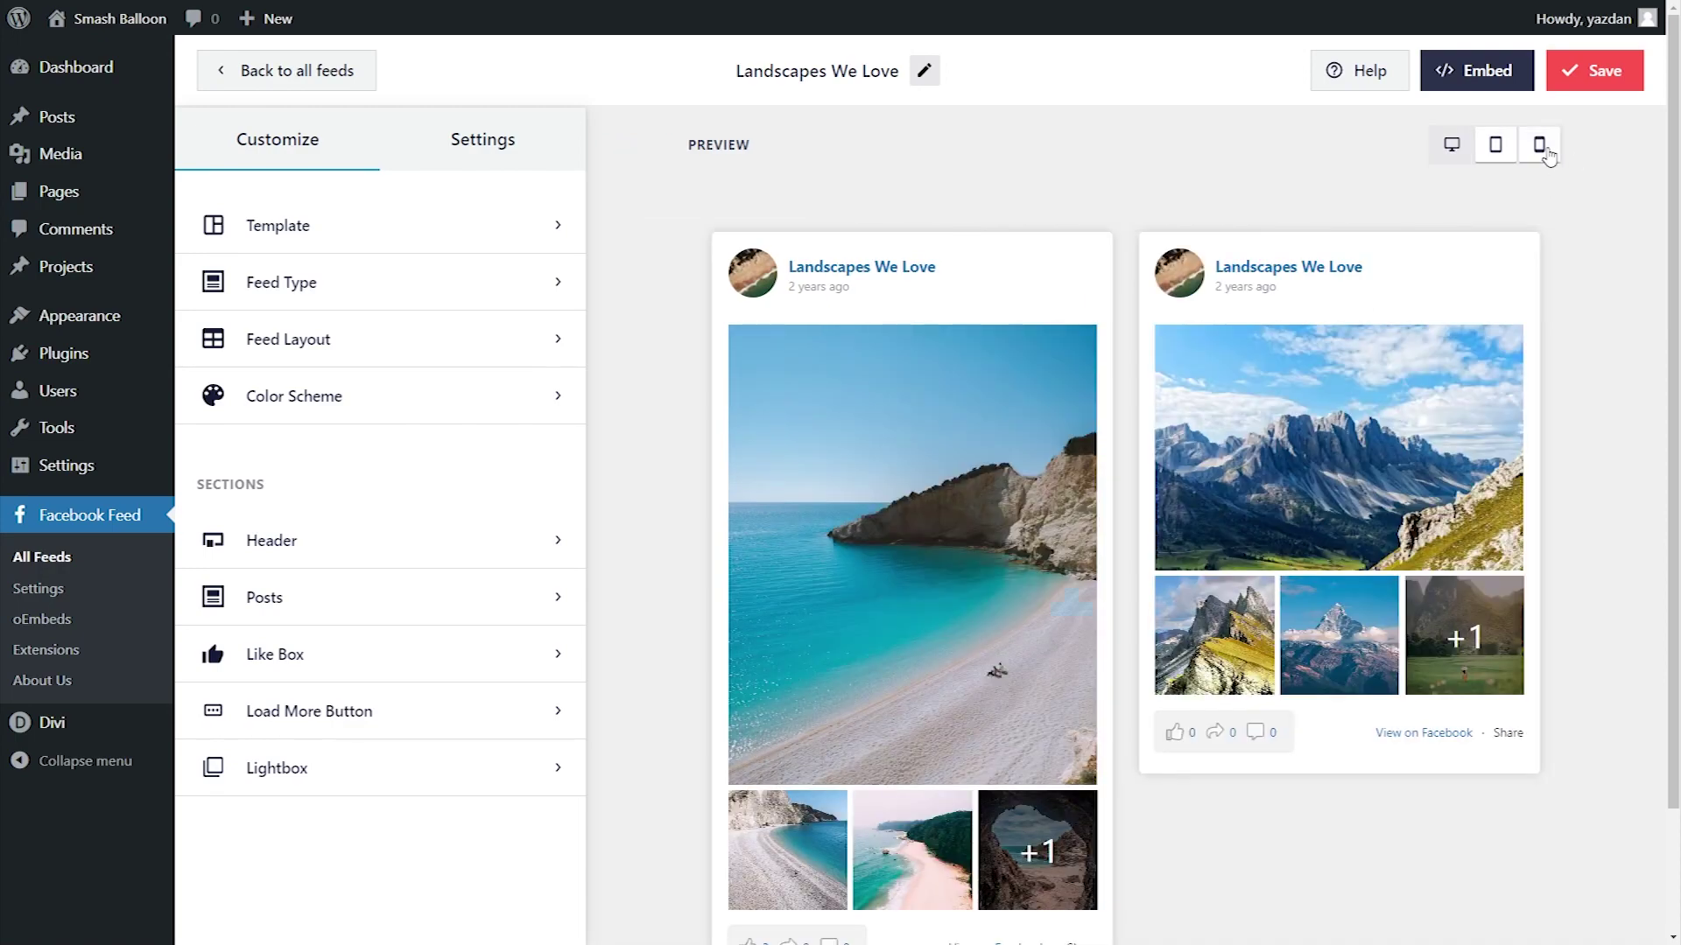
click(1540, 146)
click(1233, 144)
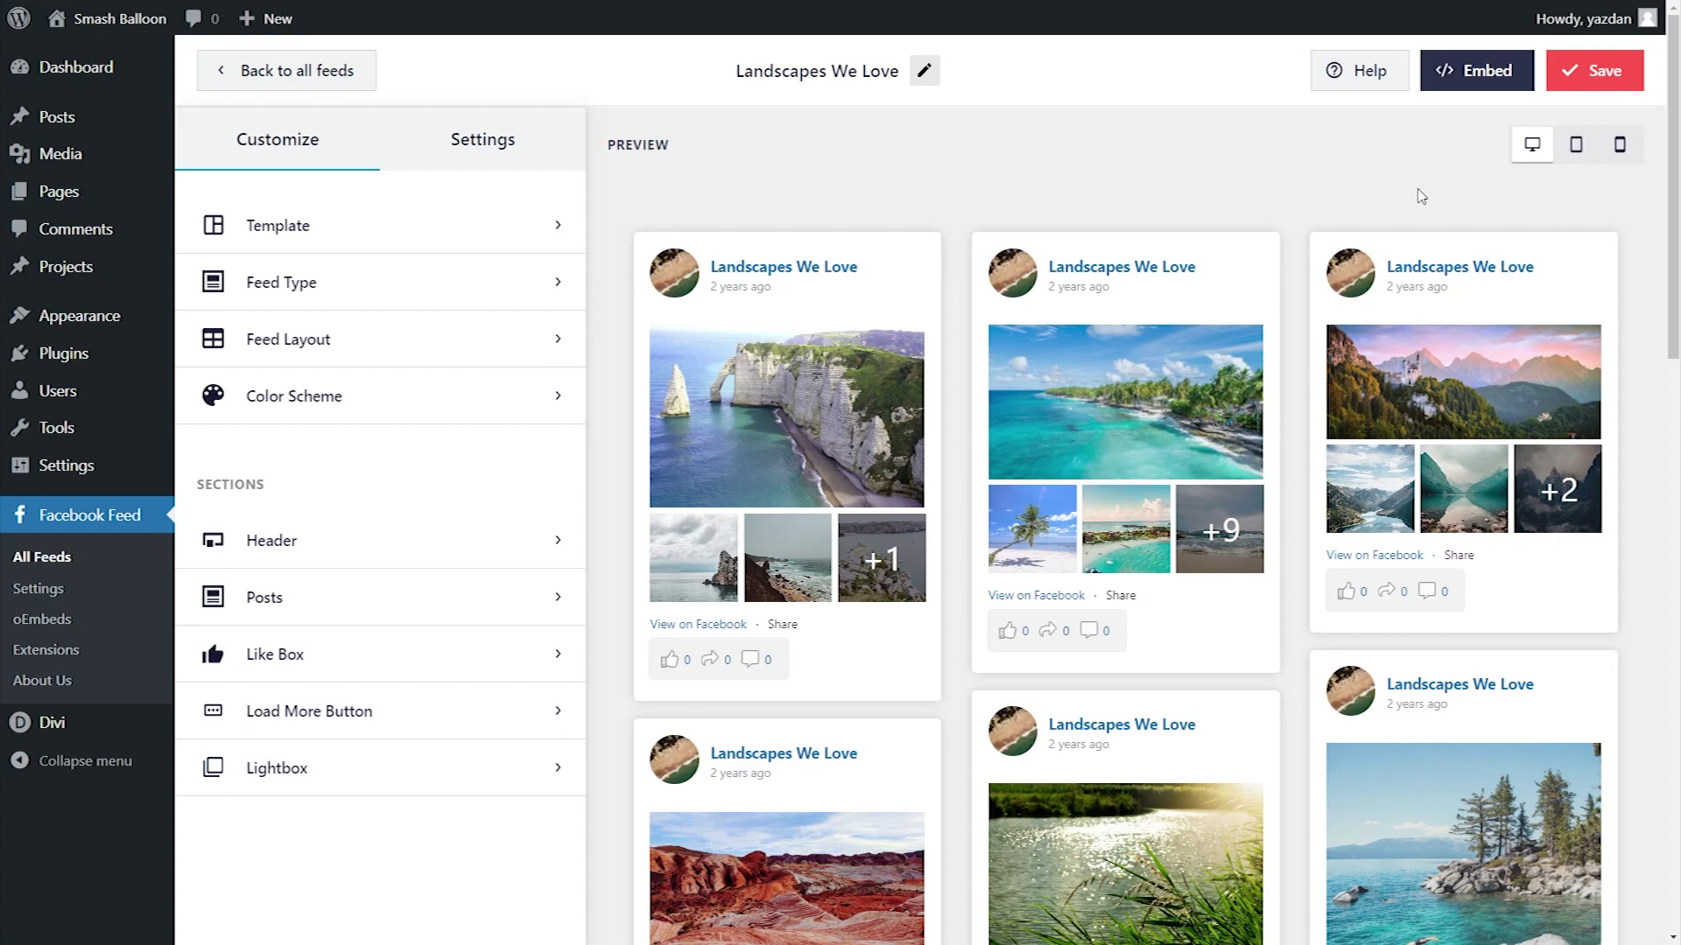
Step: Copy the feed shortcode and add the feed to the Honolulu page
click(1476, 77)
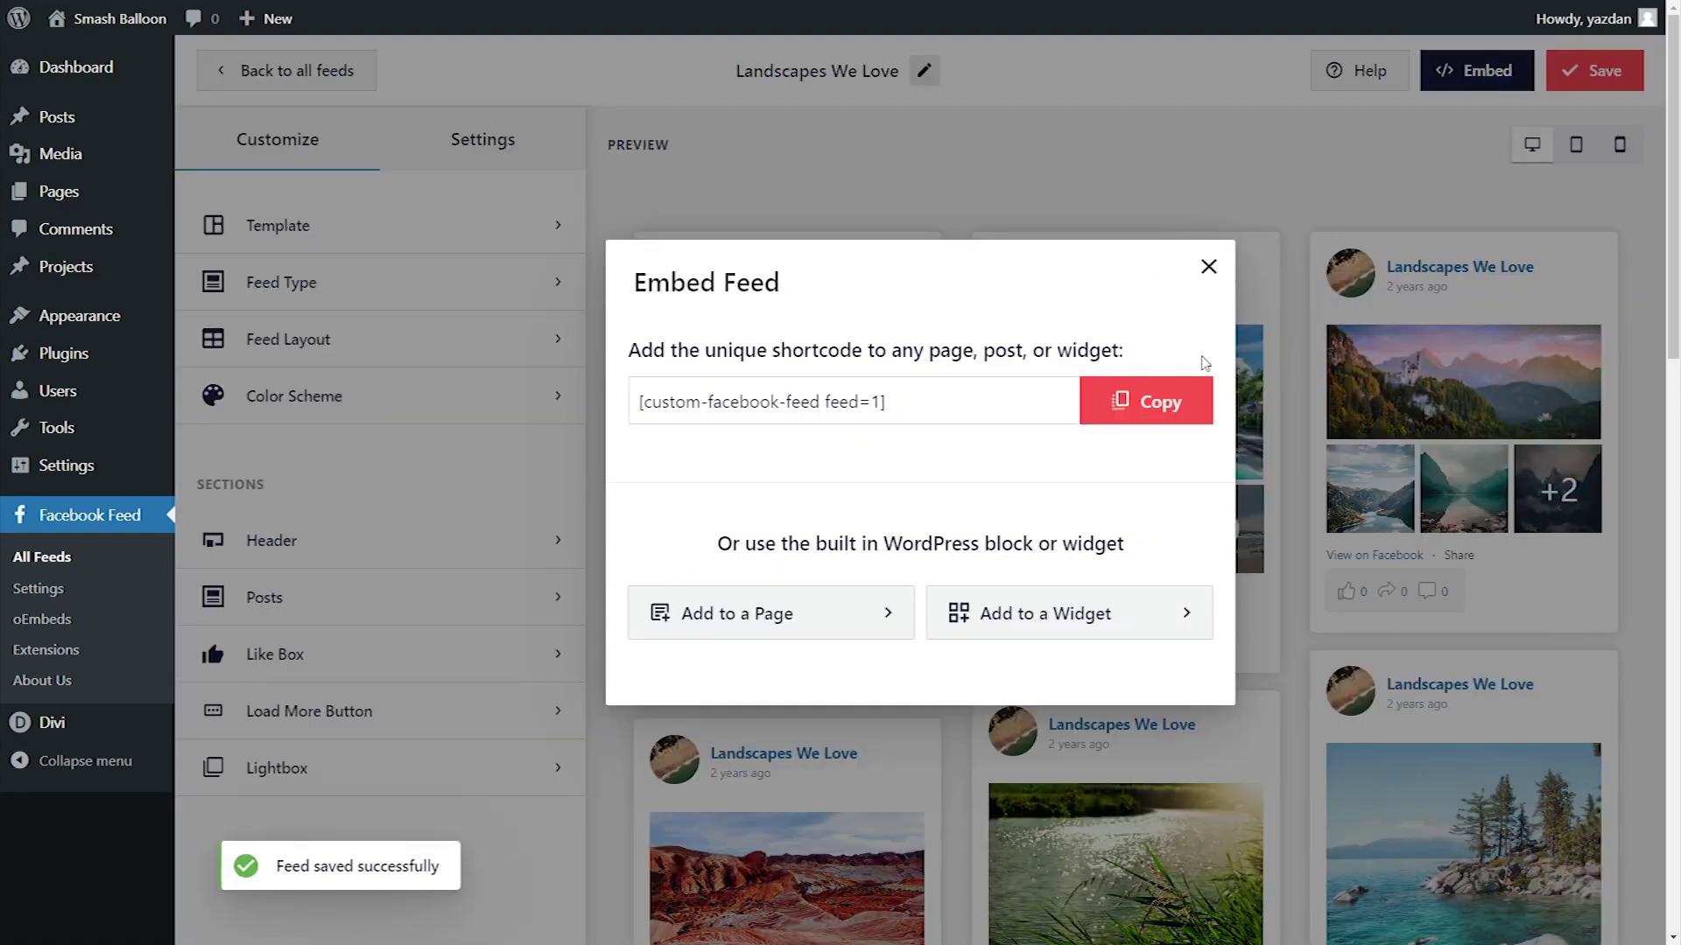
click(1150, 398)
click(815, 619)
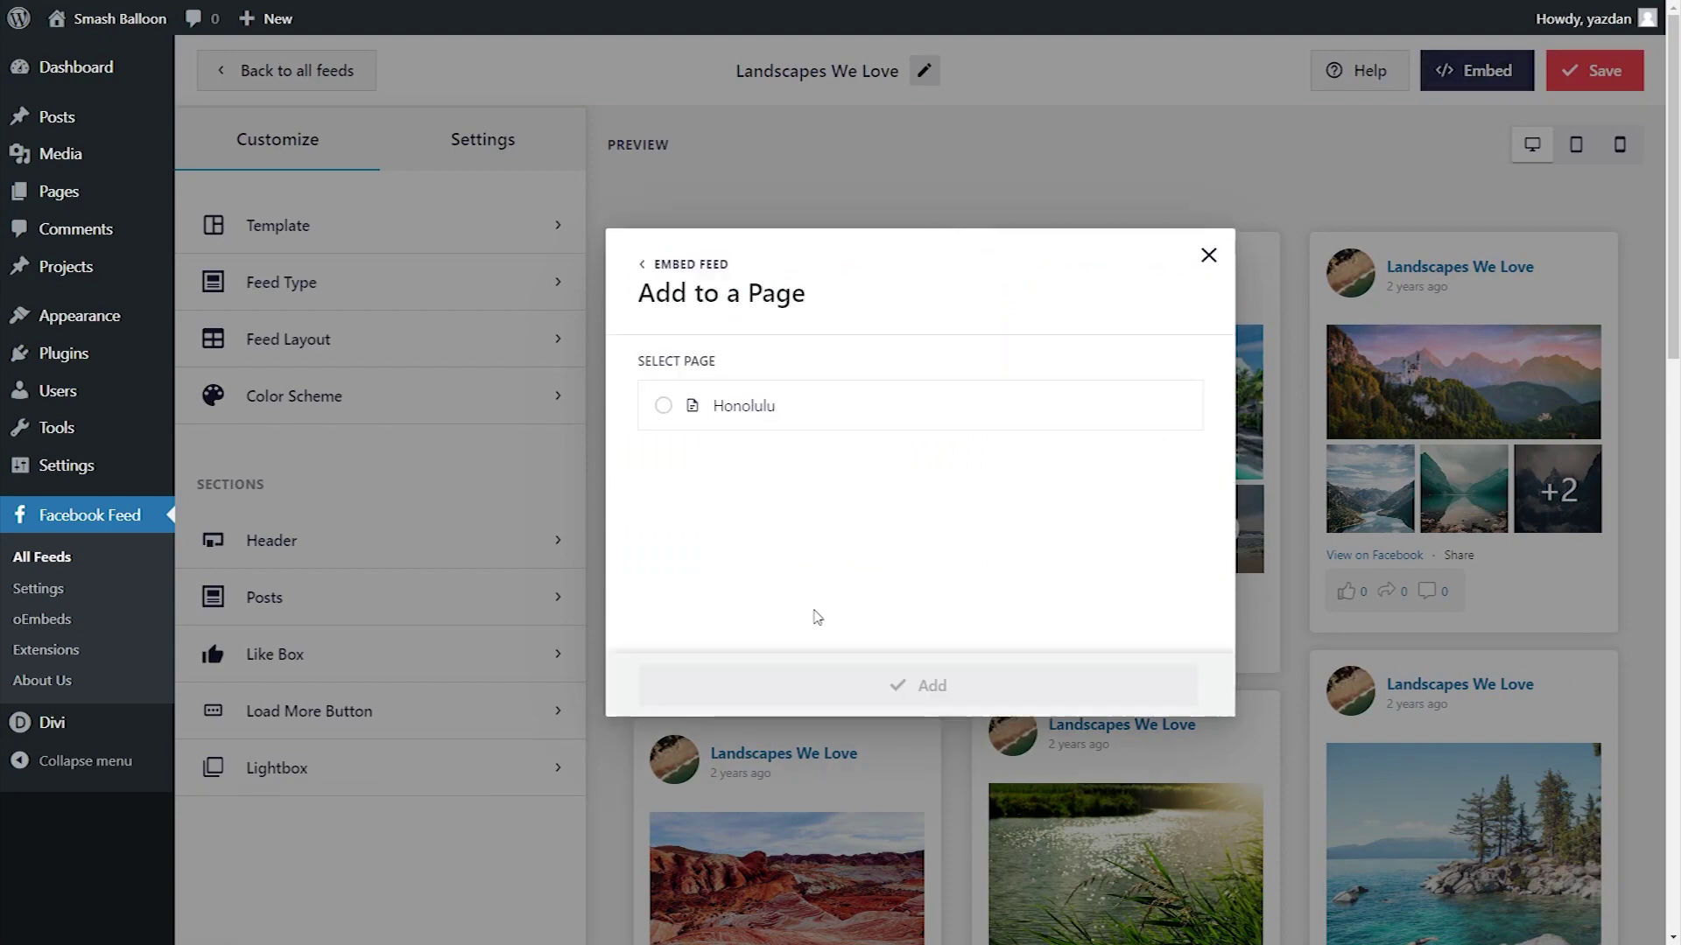
click(741, 415)
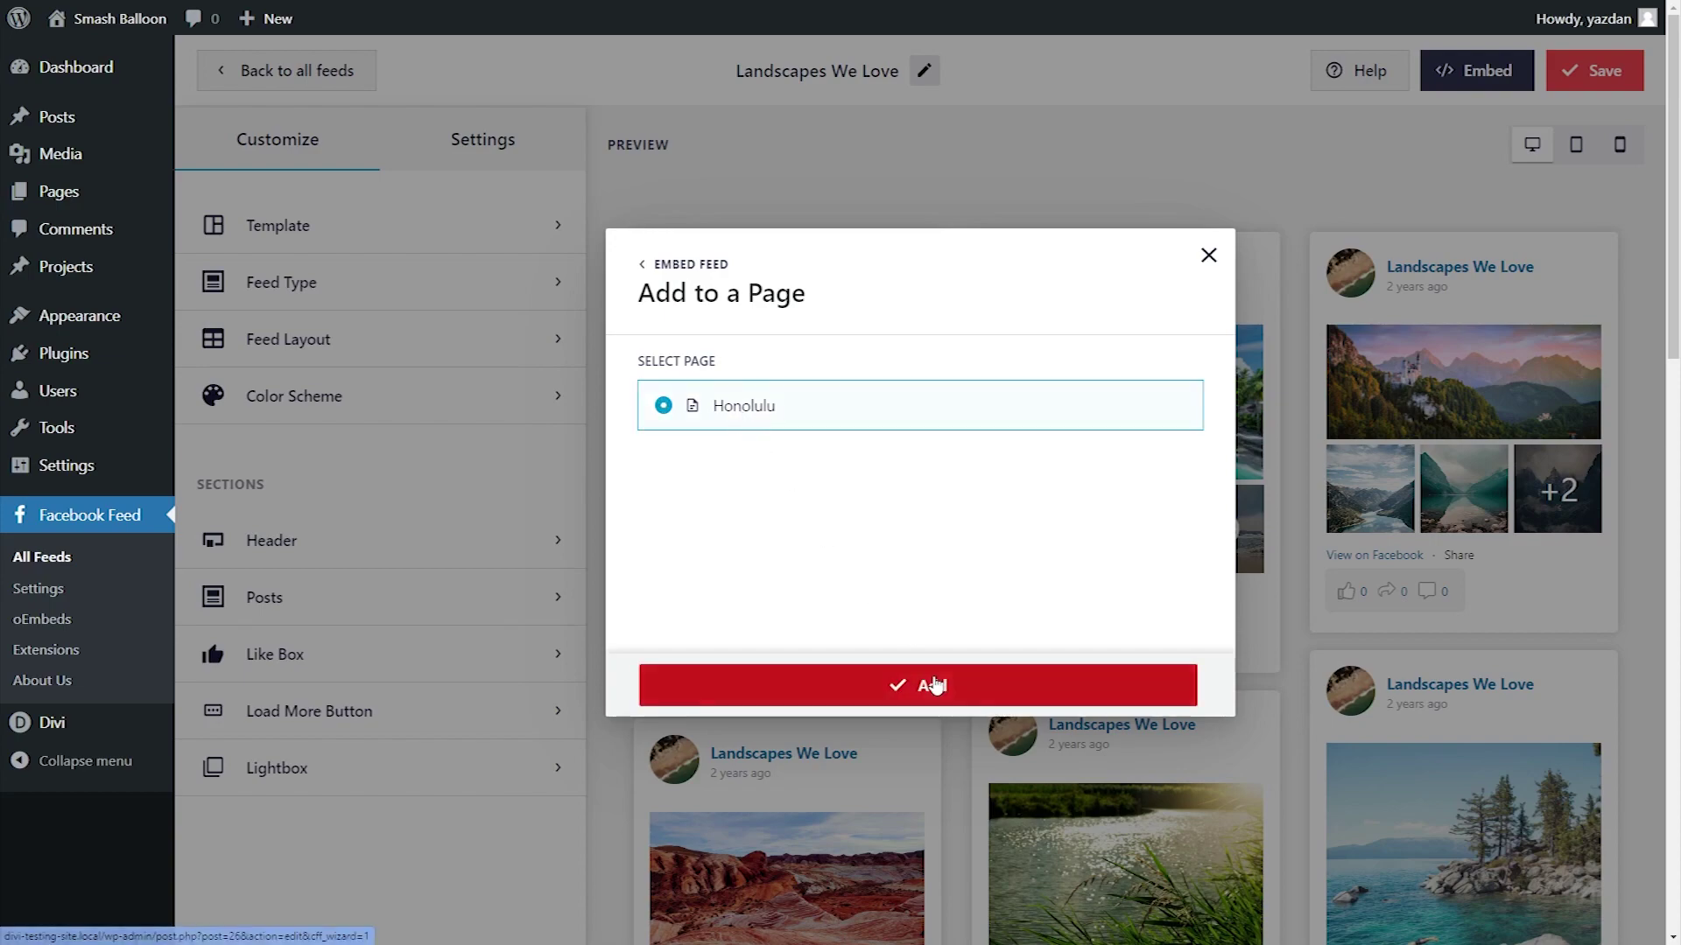
click(930, 687)
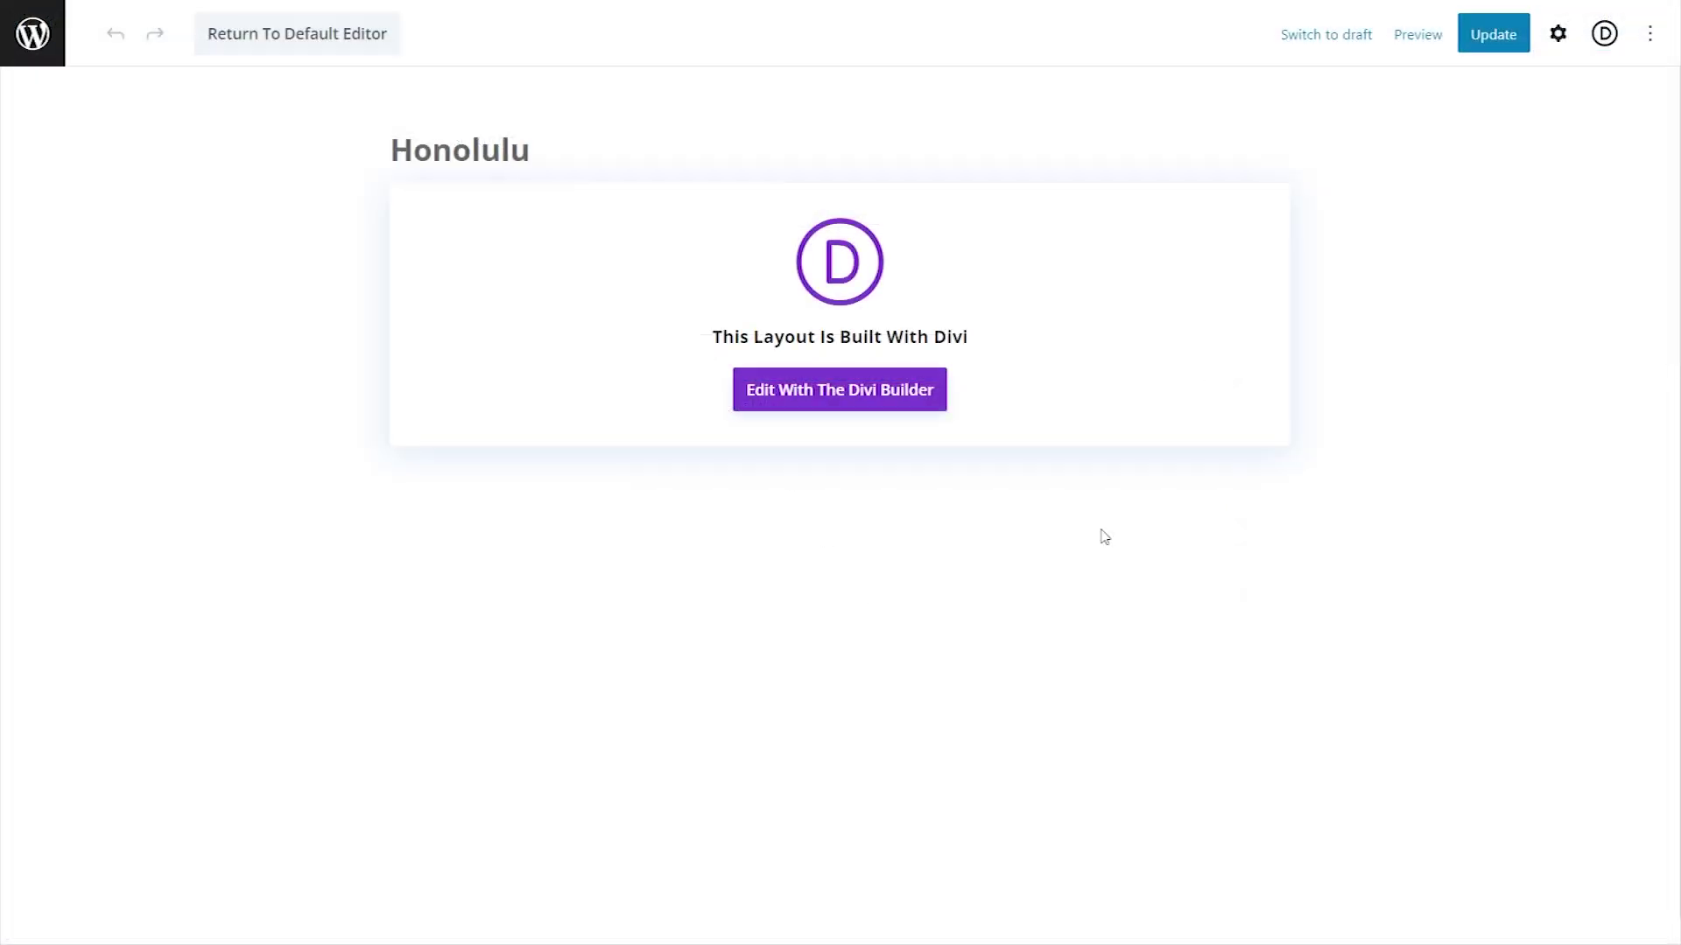
Step: Open Honolulu in Divi Builder and paste the feed shortcode into a new Code module
click(863, 401)
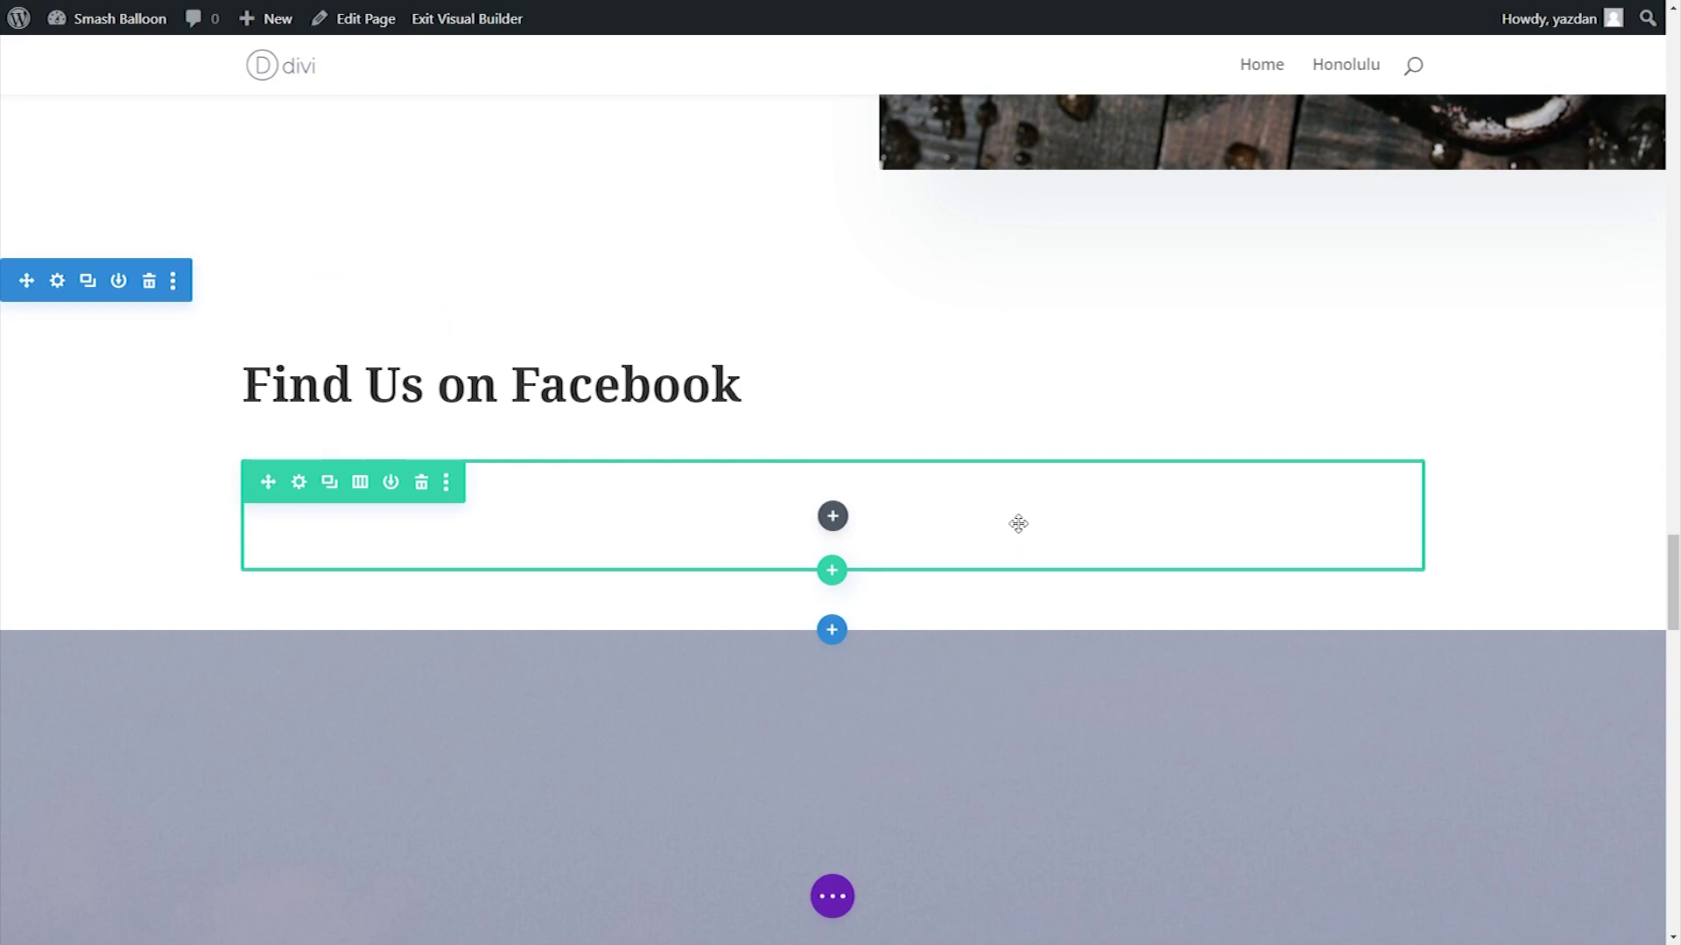
click(833, 516)
text(code)
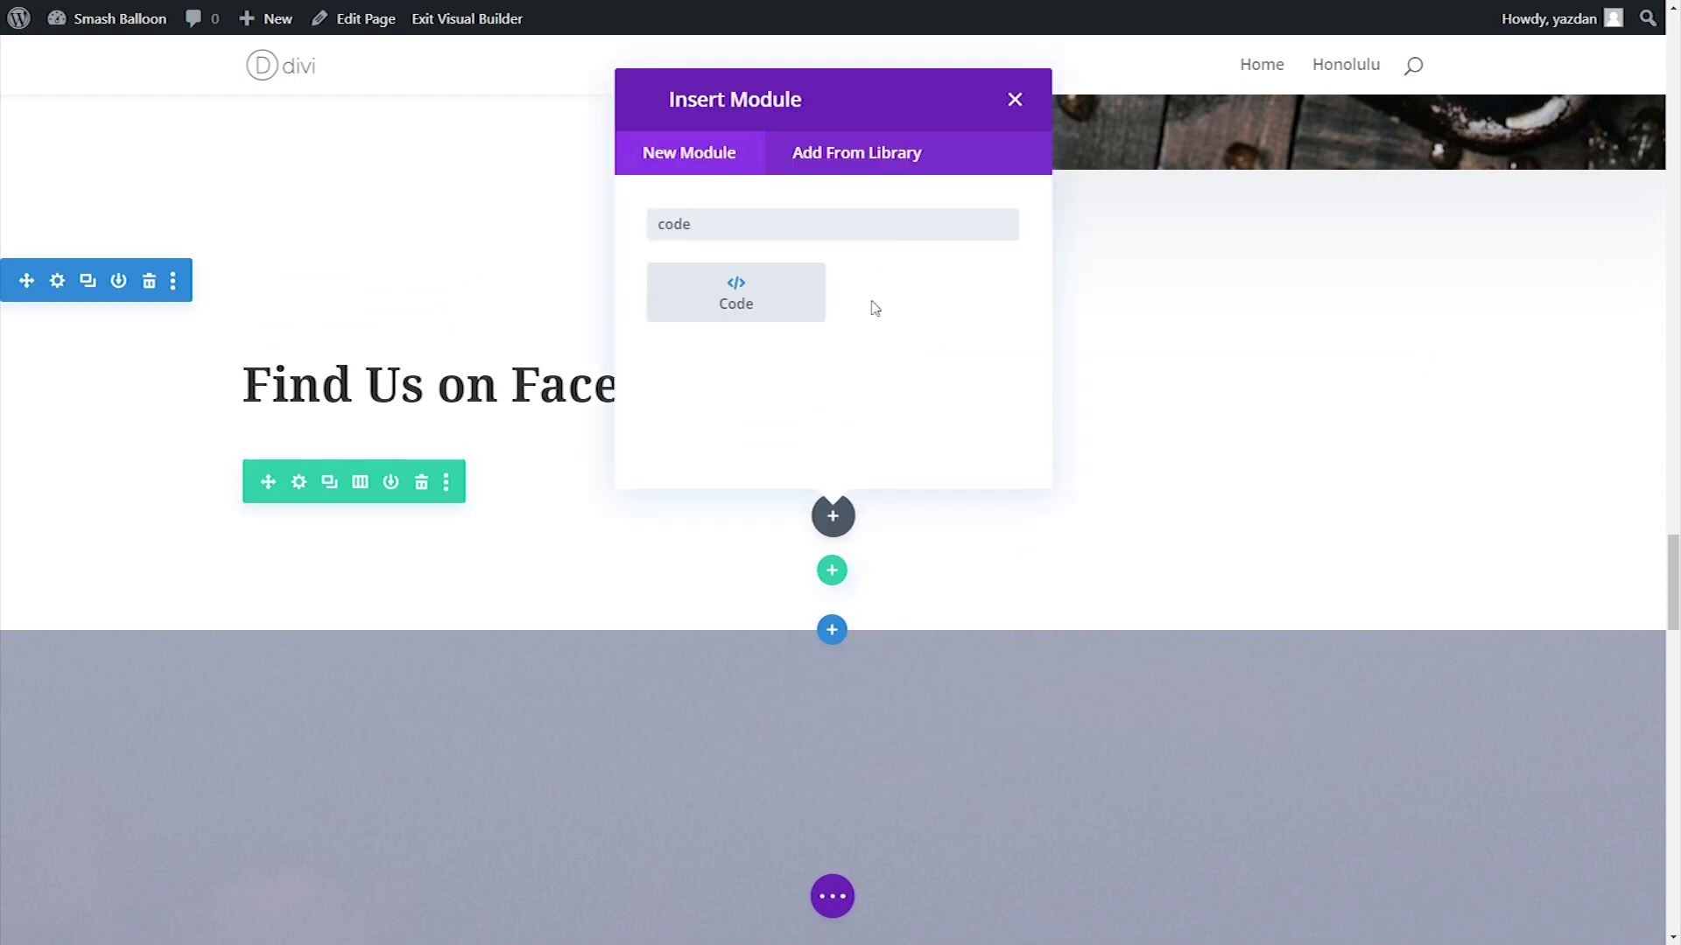
click(746, 301)
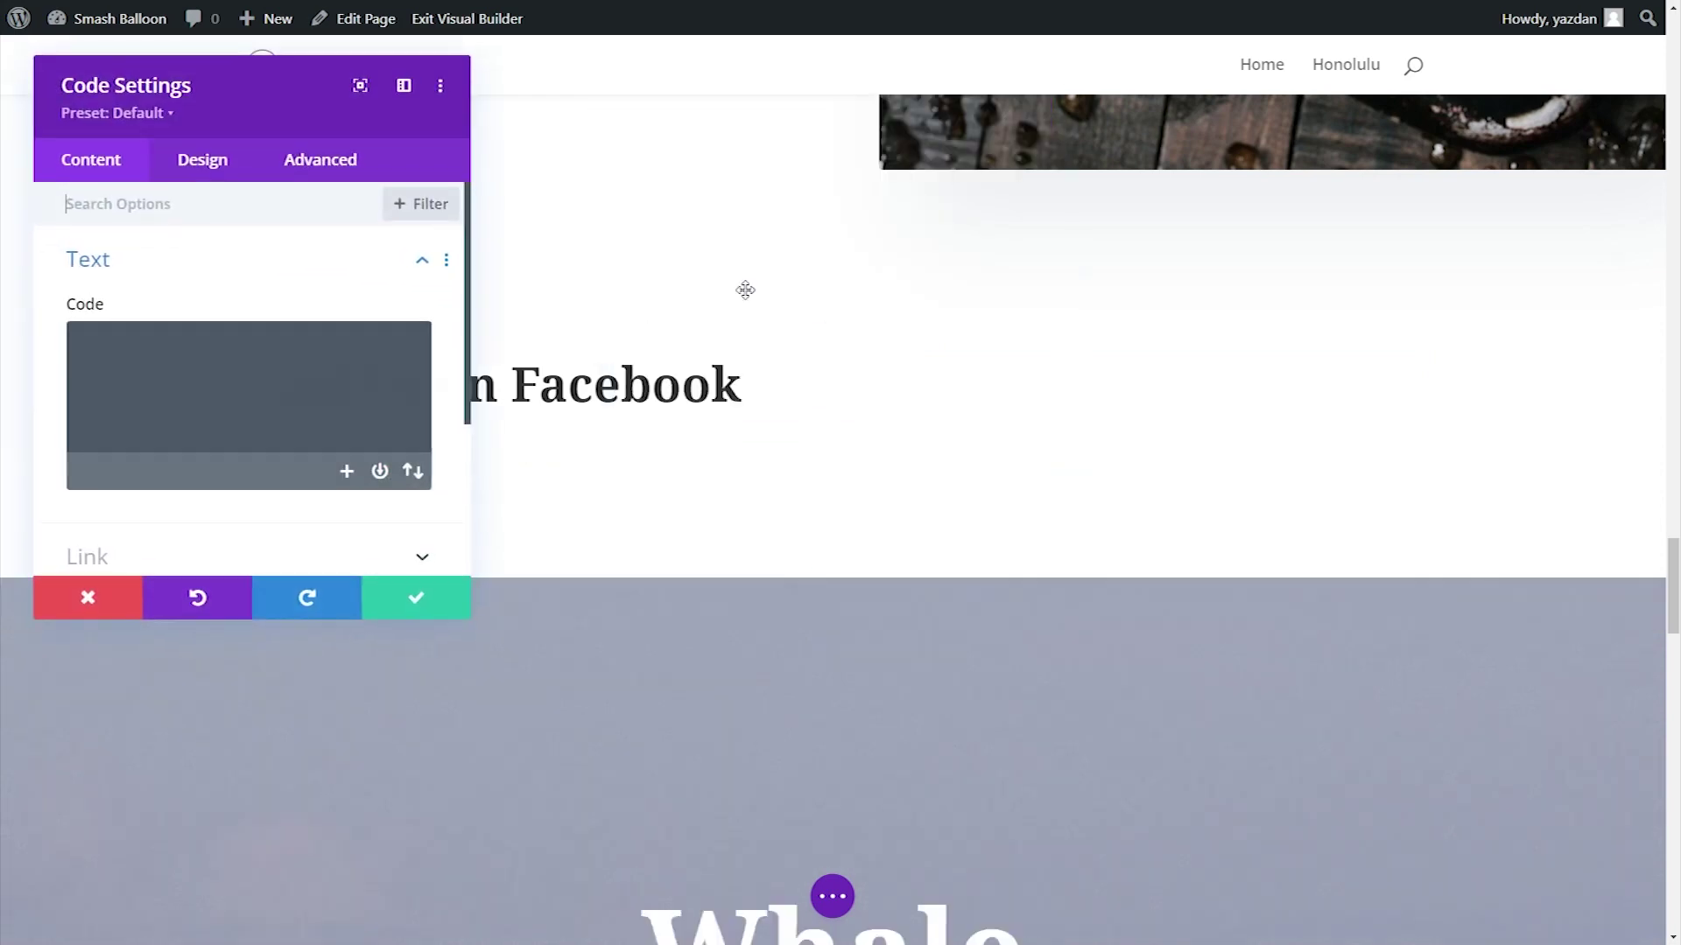
click(245, 368)
key(ctrl+v)
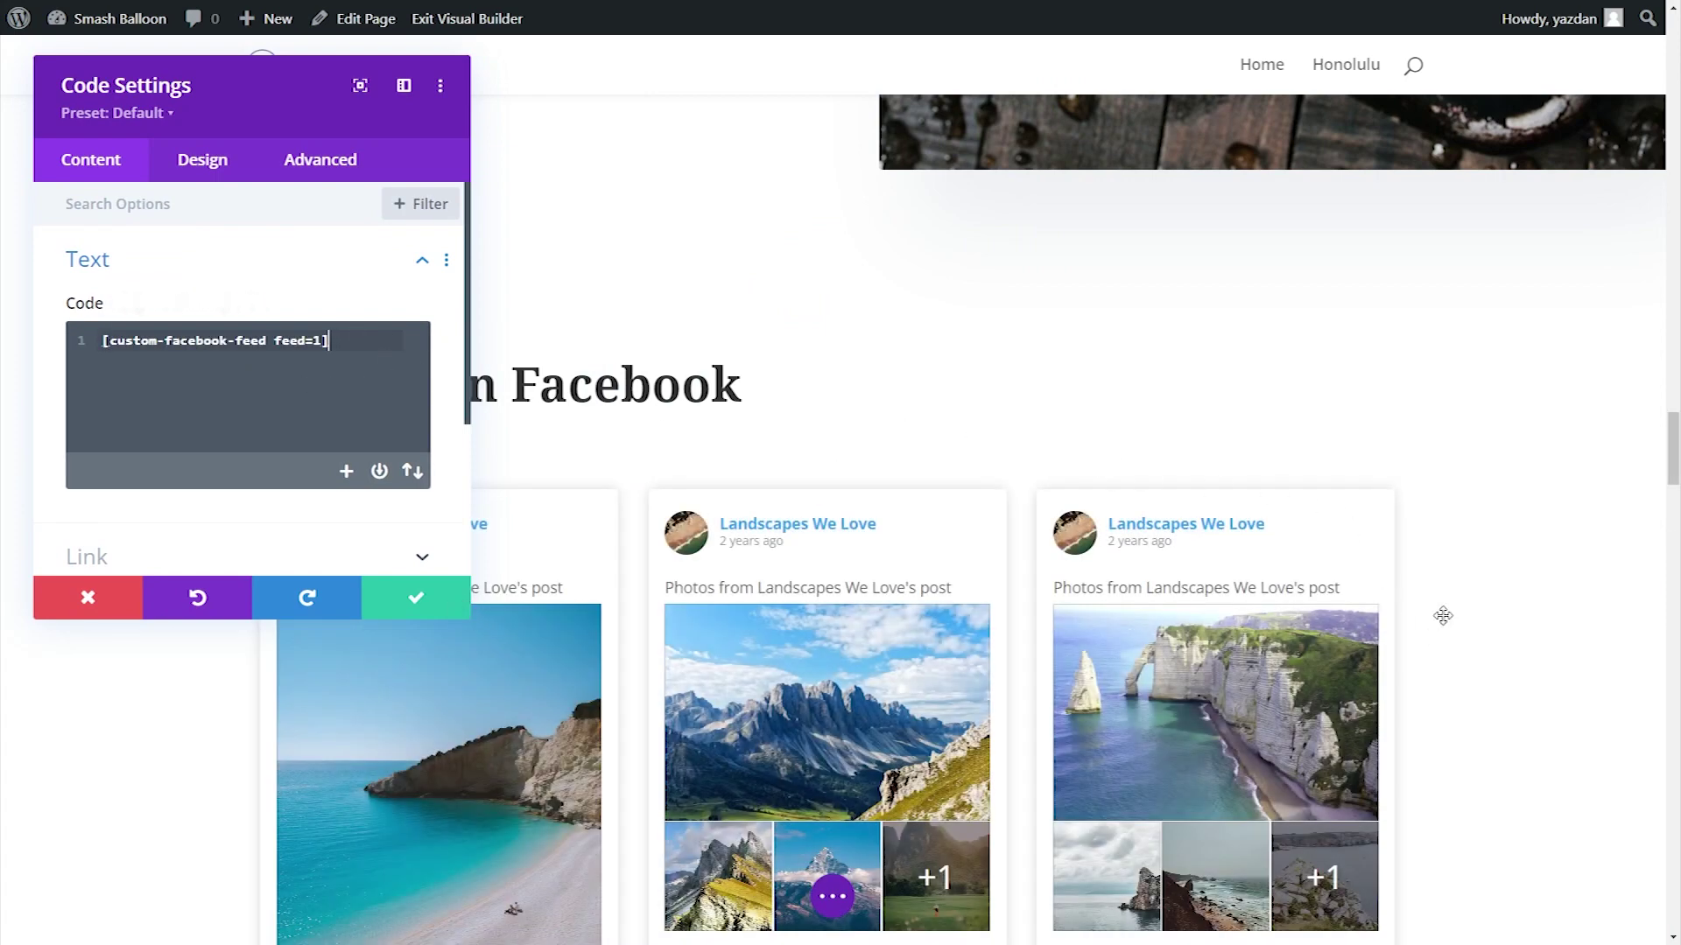
scroll(1443, 615, down, 2)
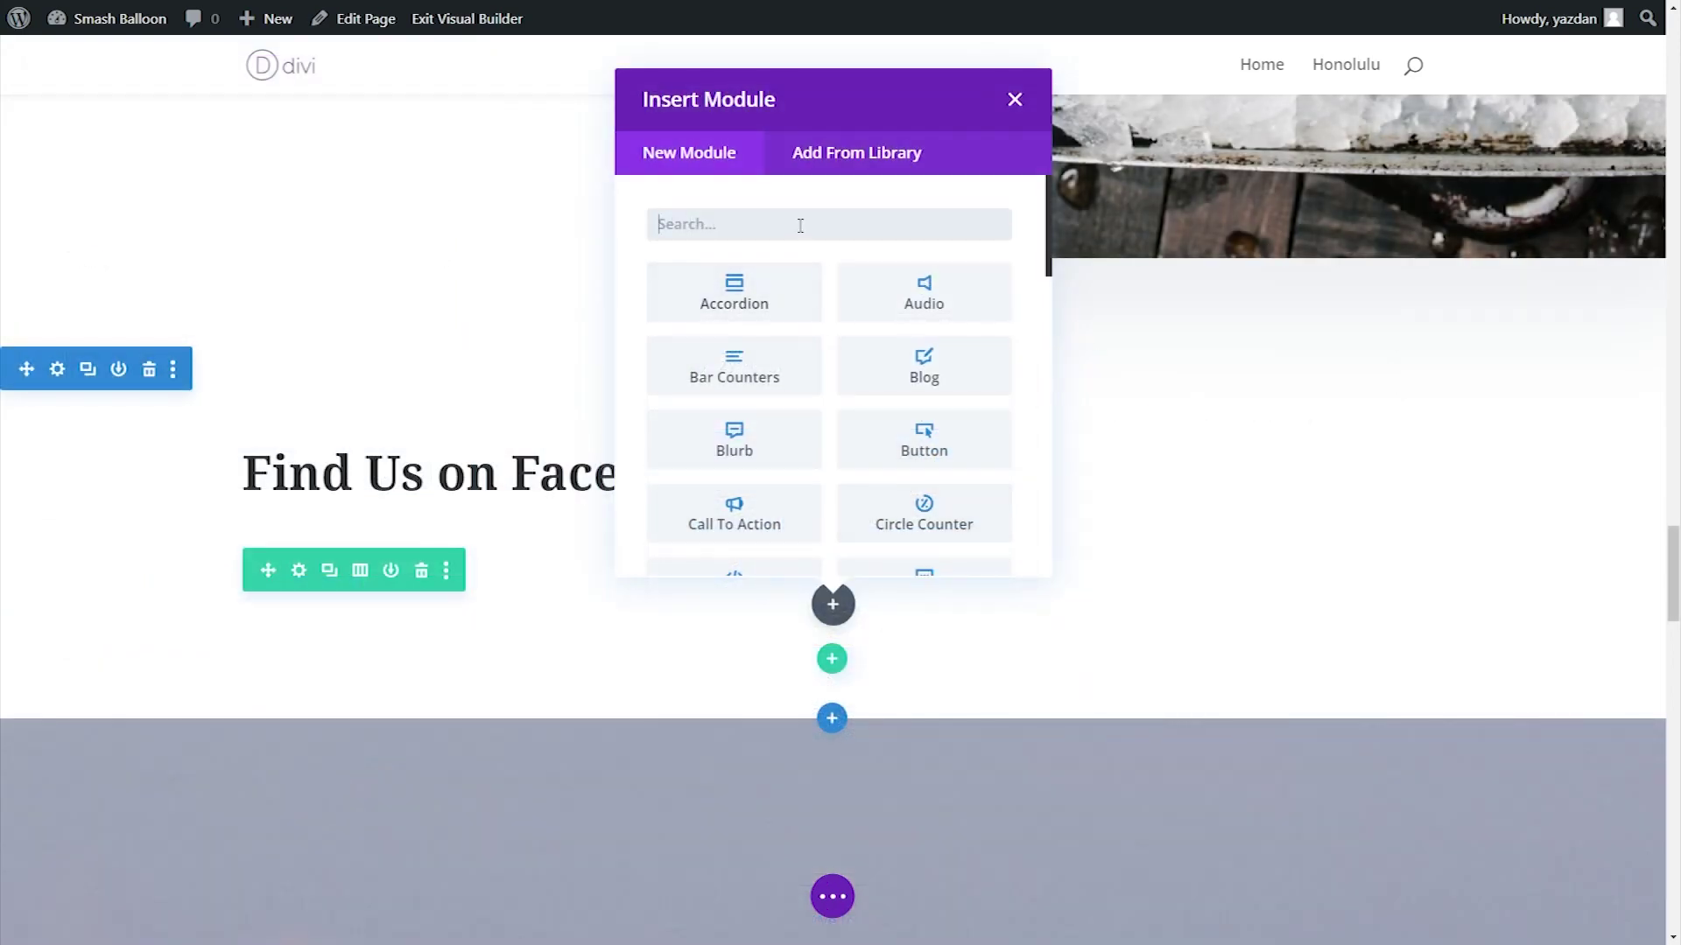
Step: Insert a Custom Facebook Feed module showing Landscapes We Love, then save the page
text(facebook)
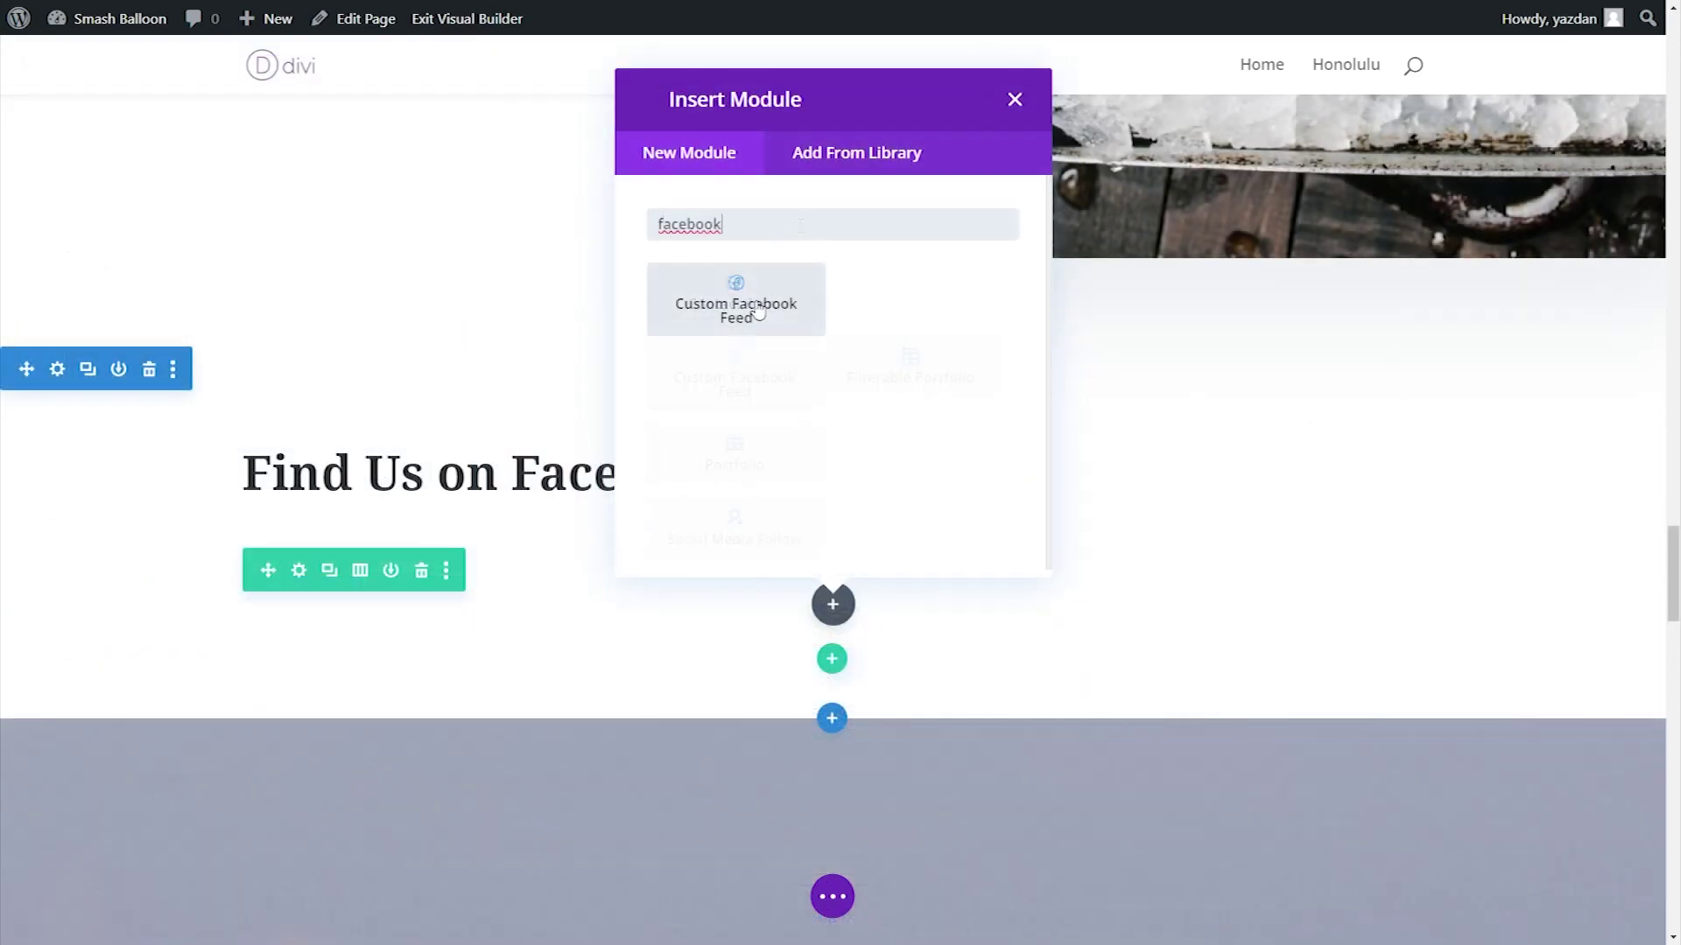
click(753, 308)
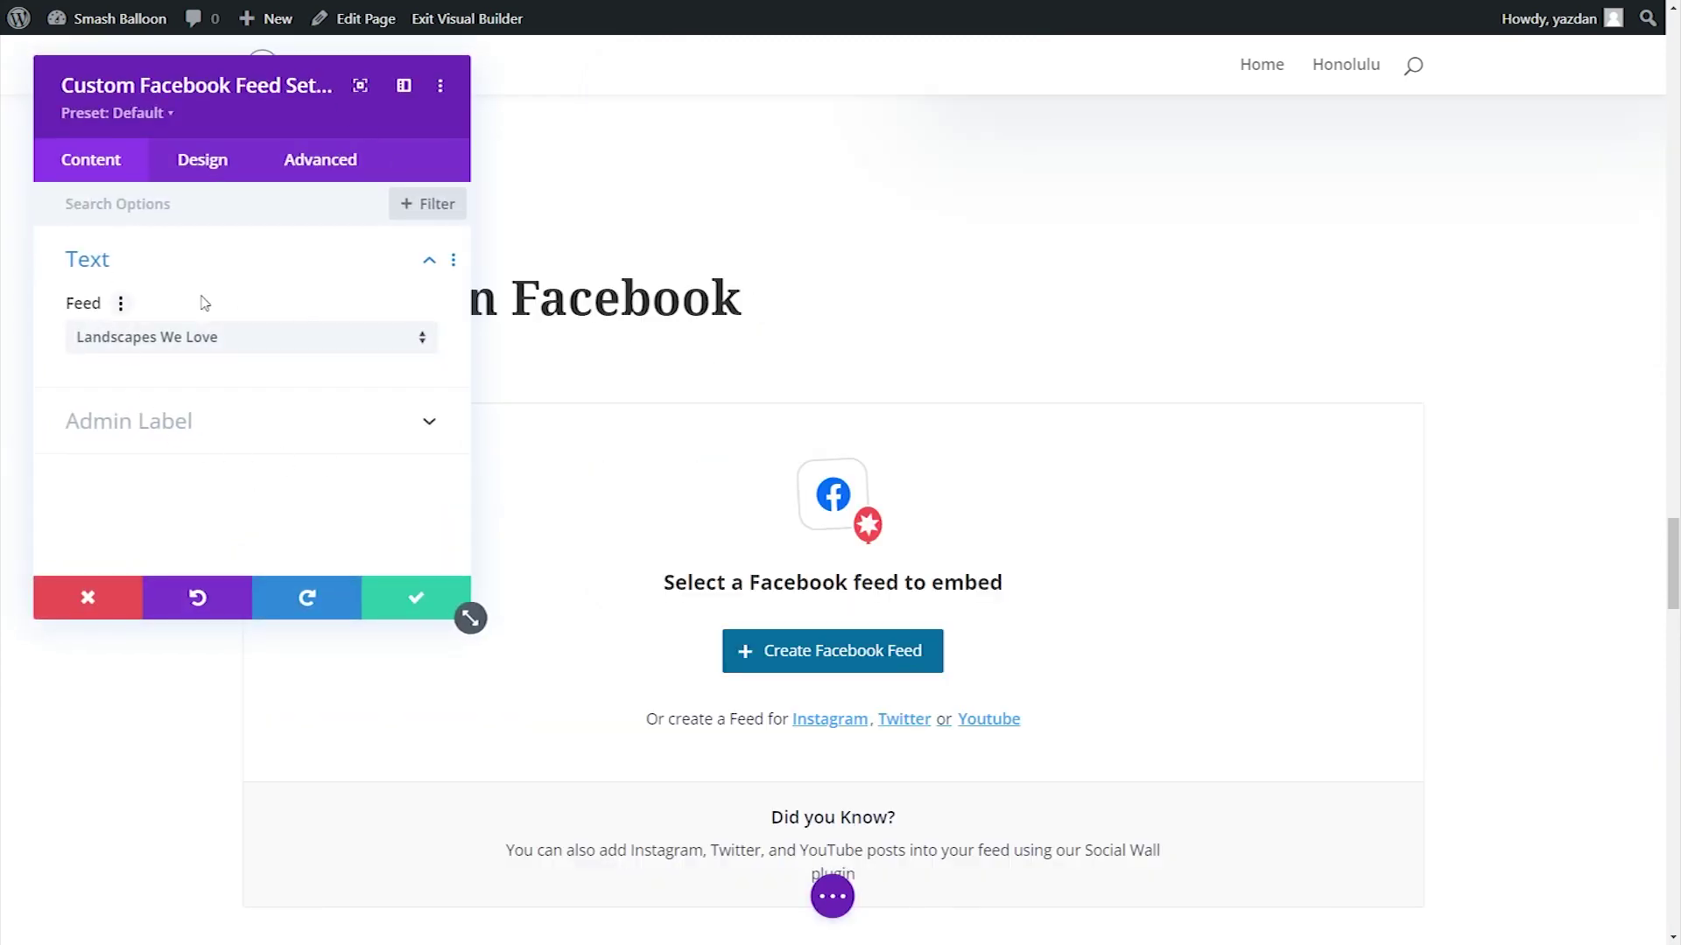
click(275, 341)
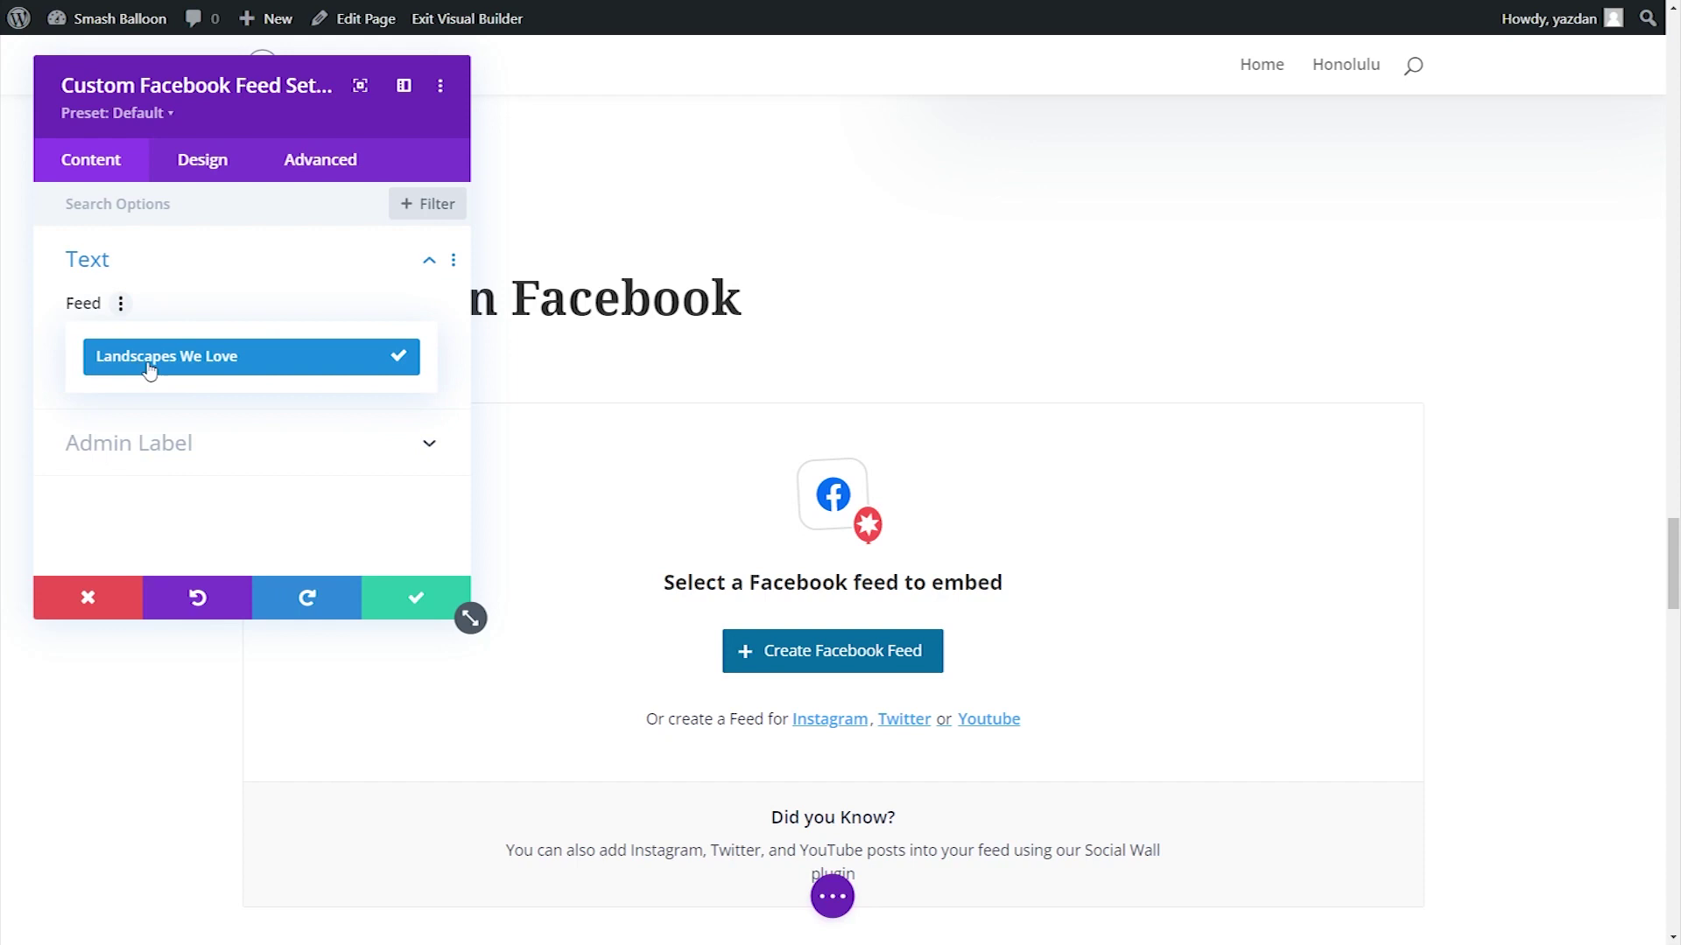
click(327, 368)
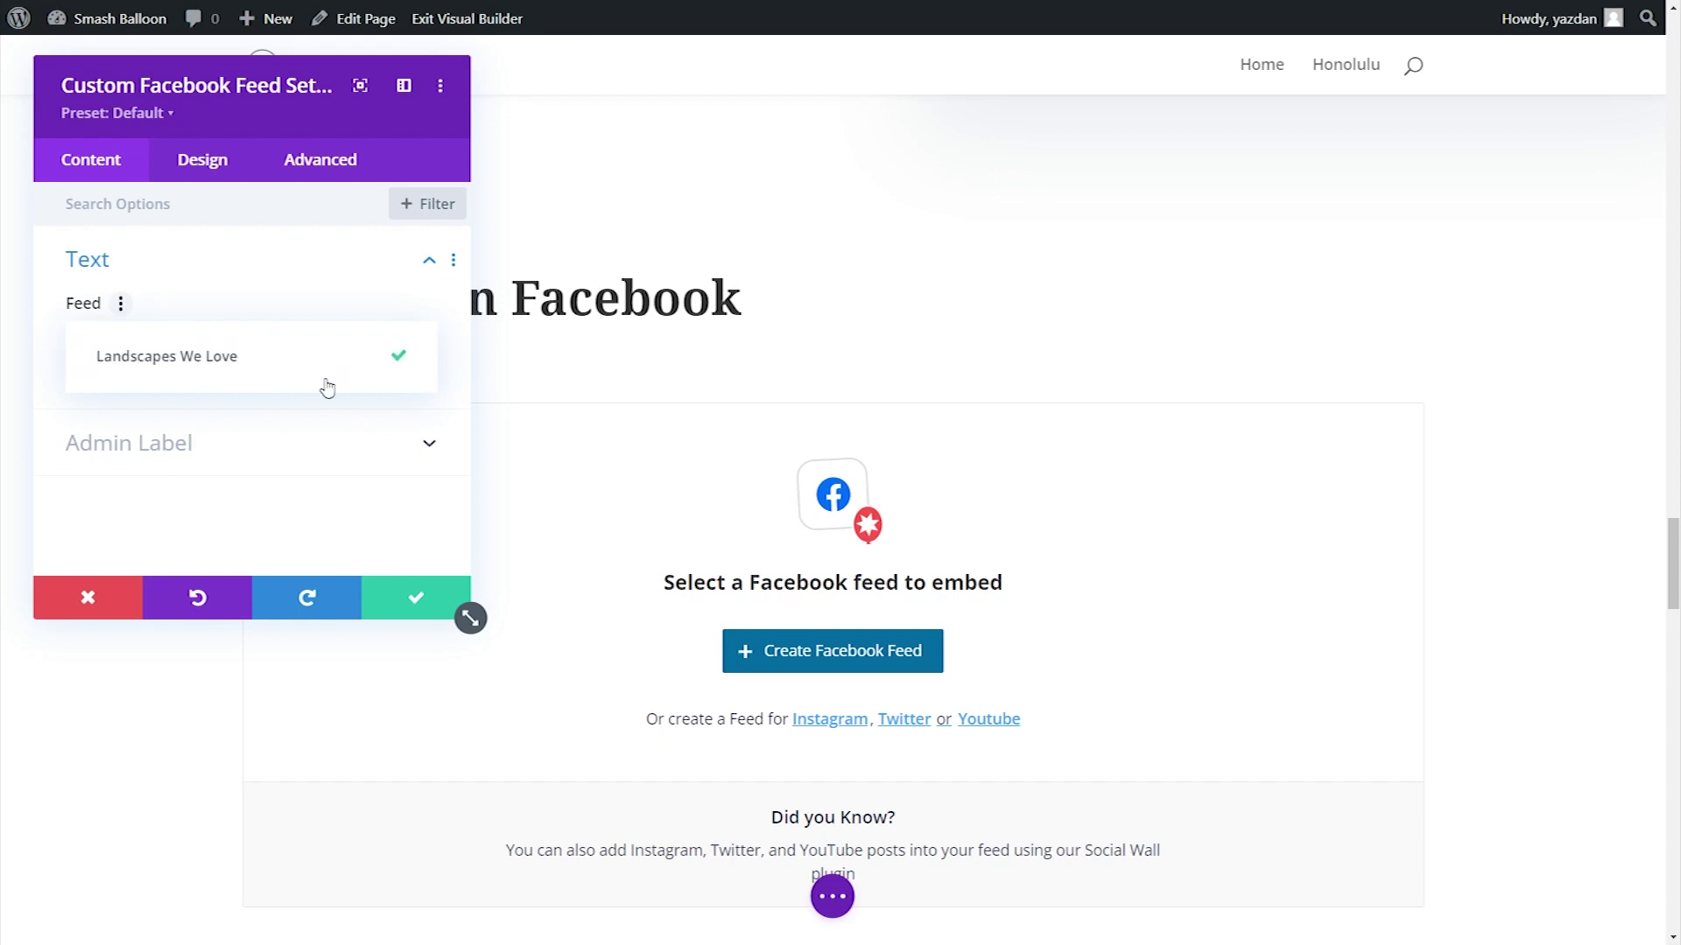
click(326, 376)
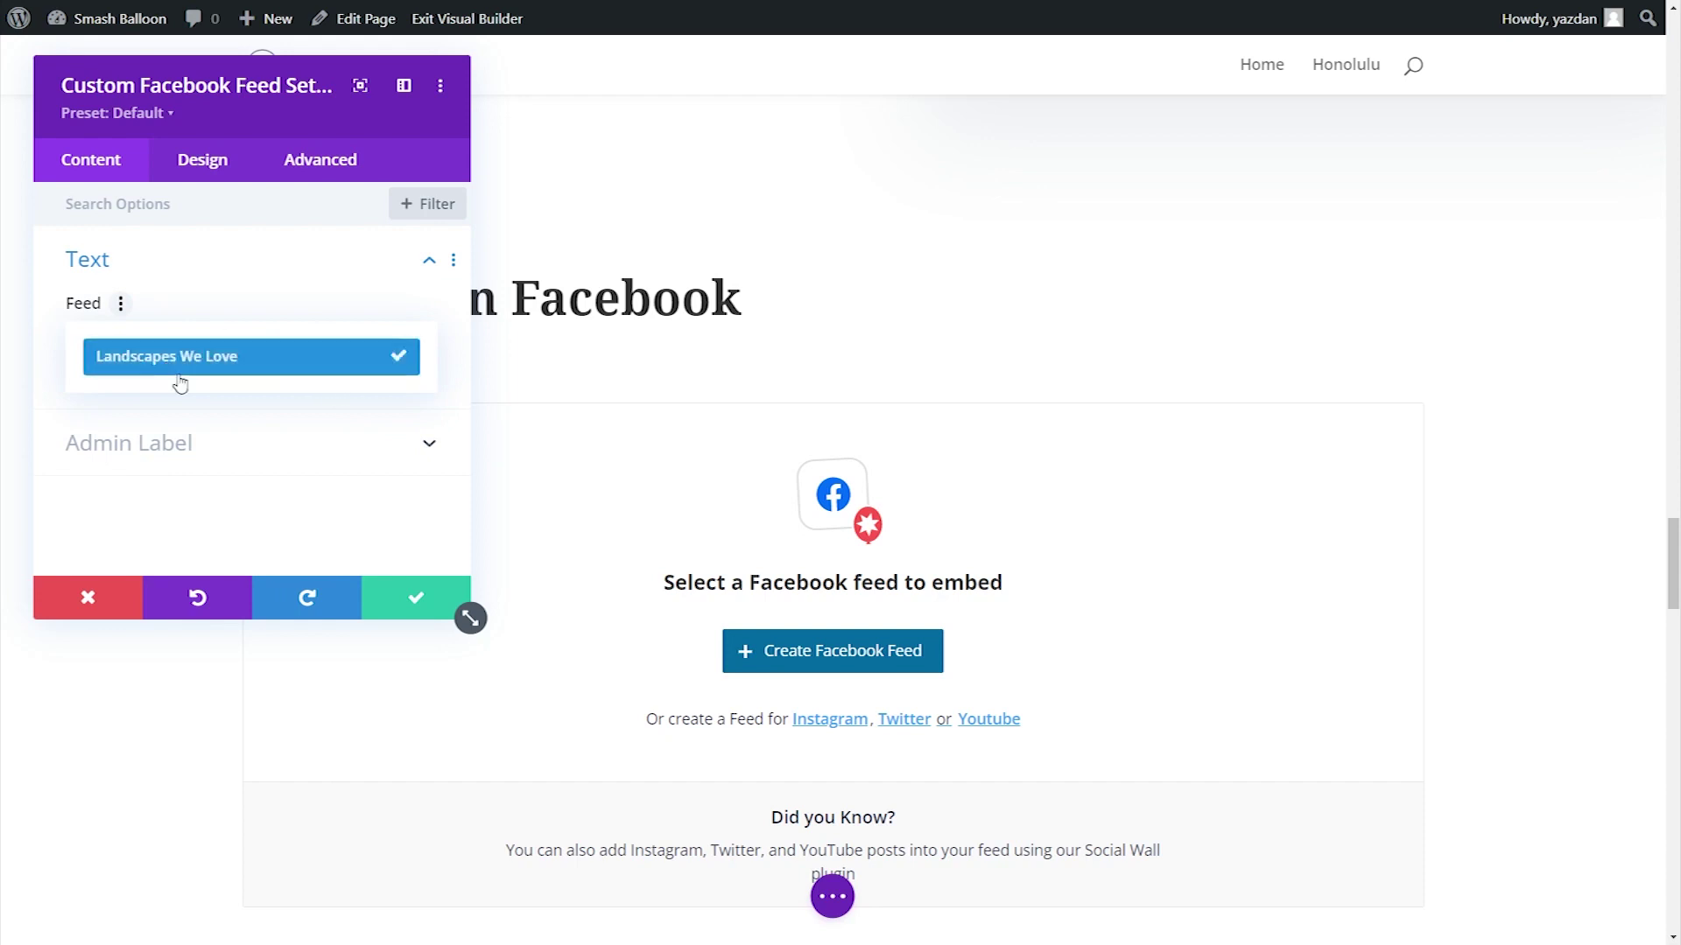
click(307, 371)
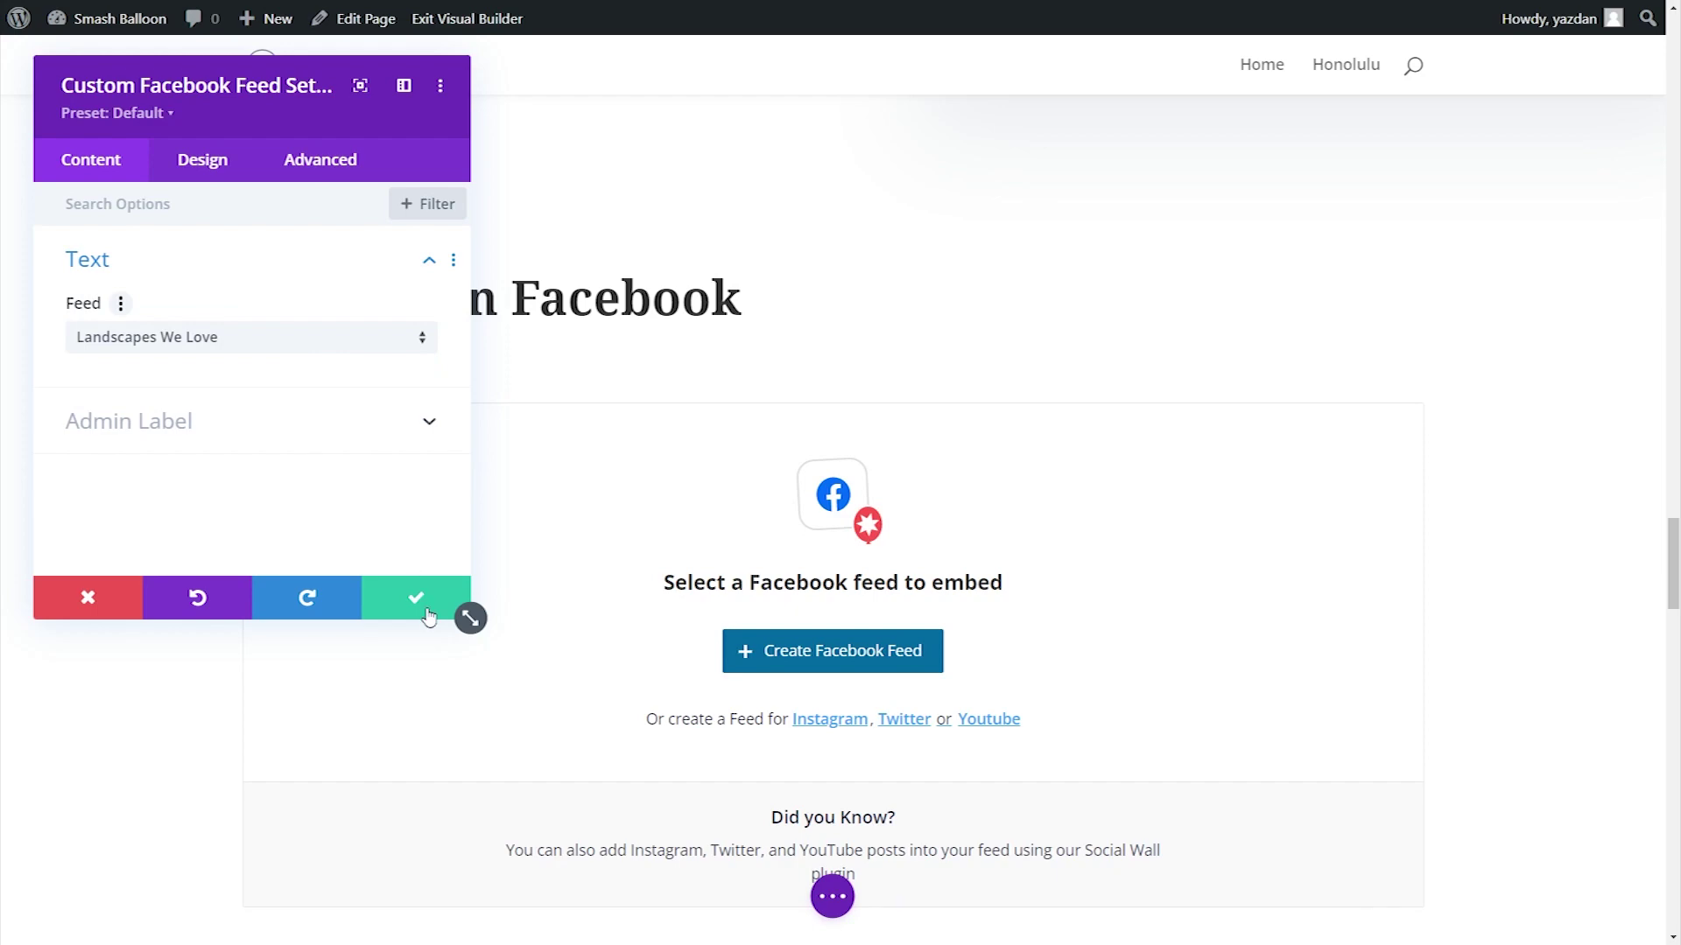
click(419, 602)
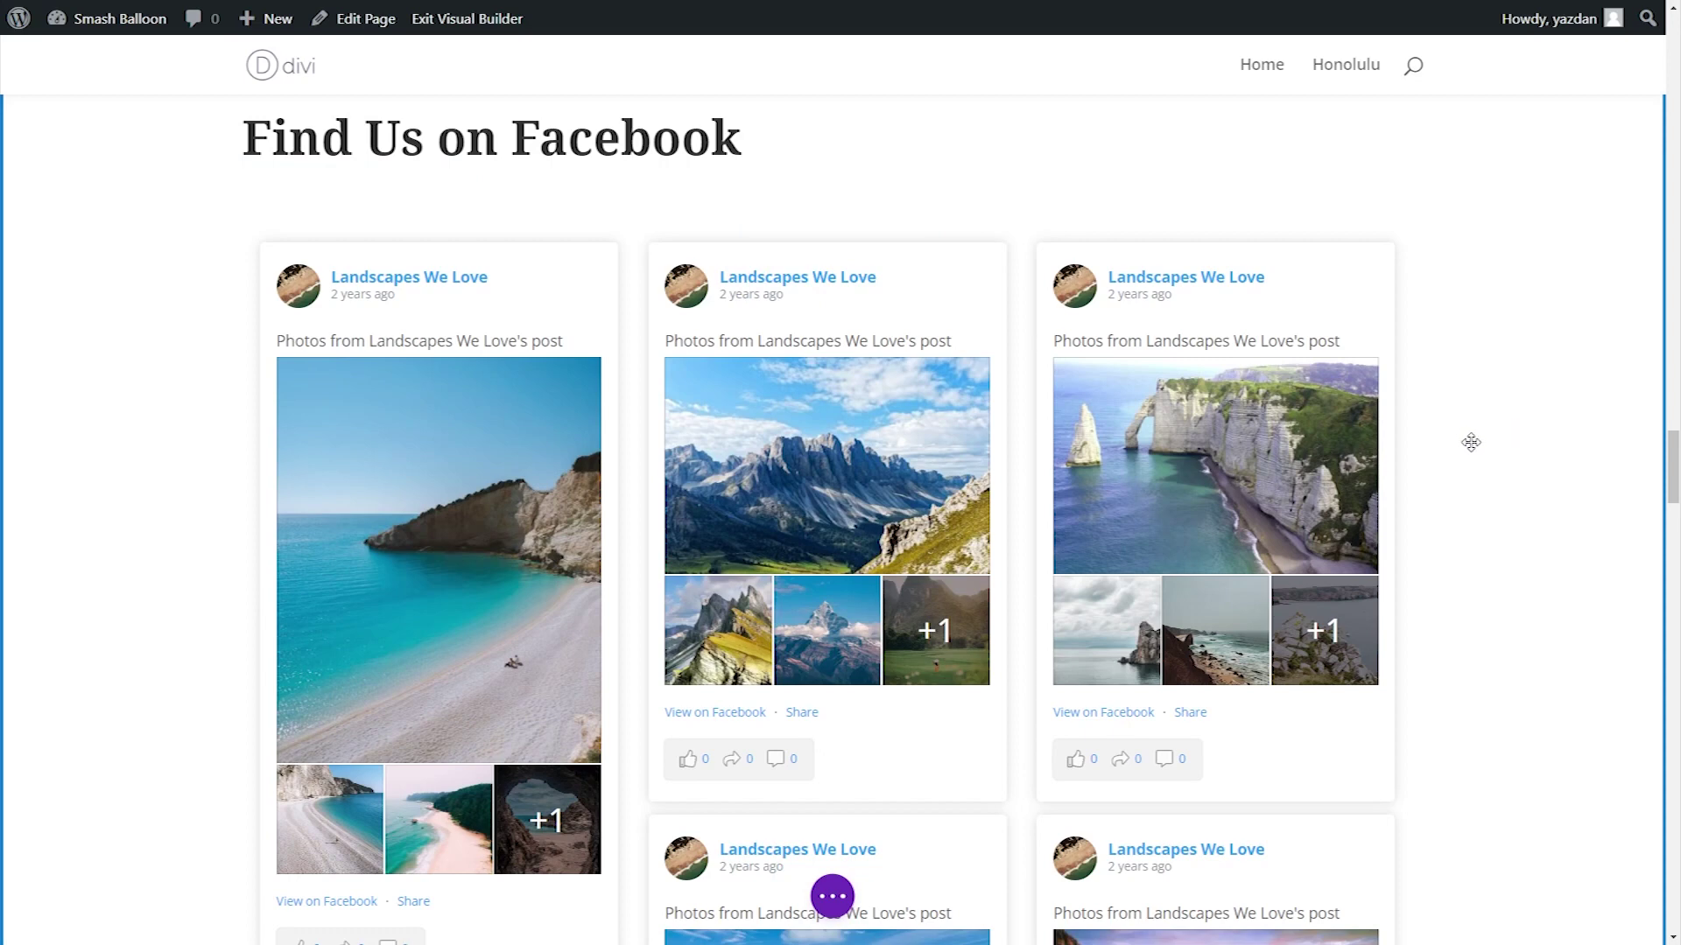
click(832, 896)
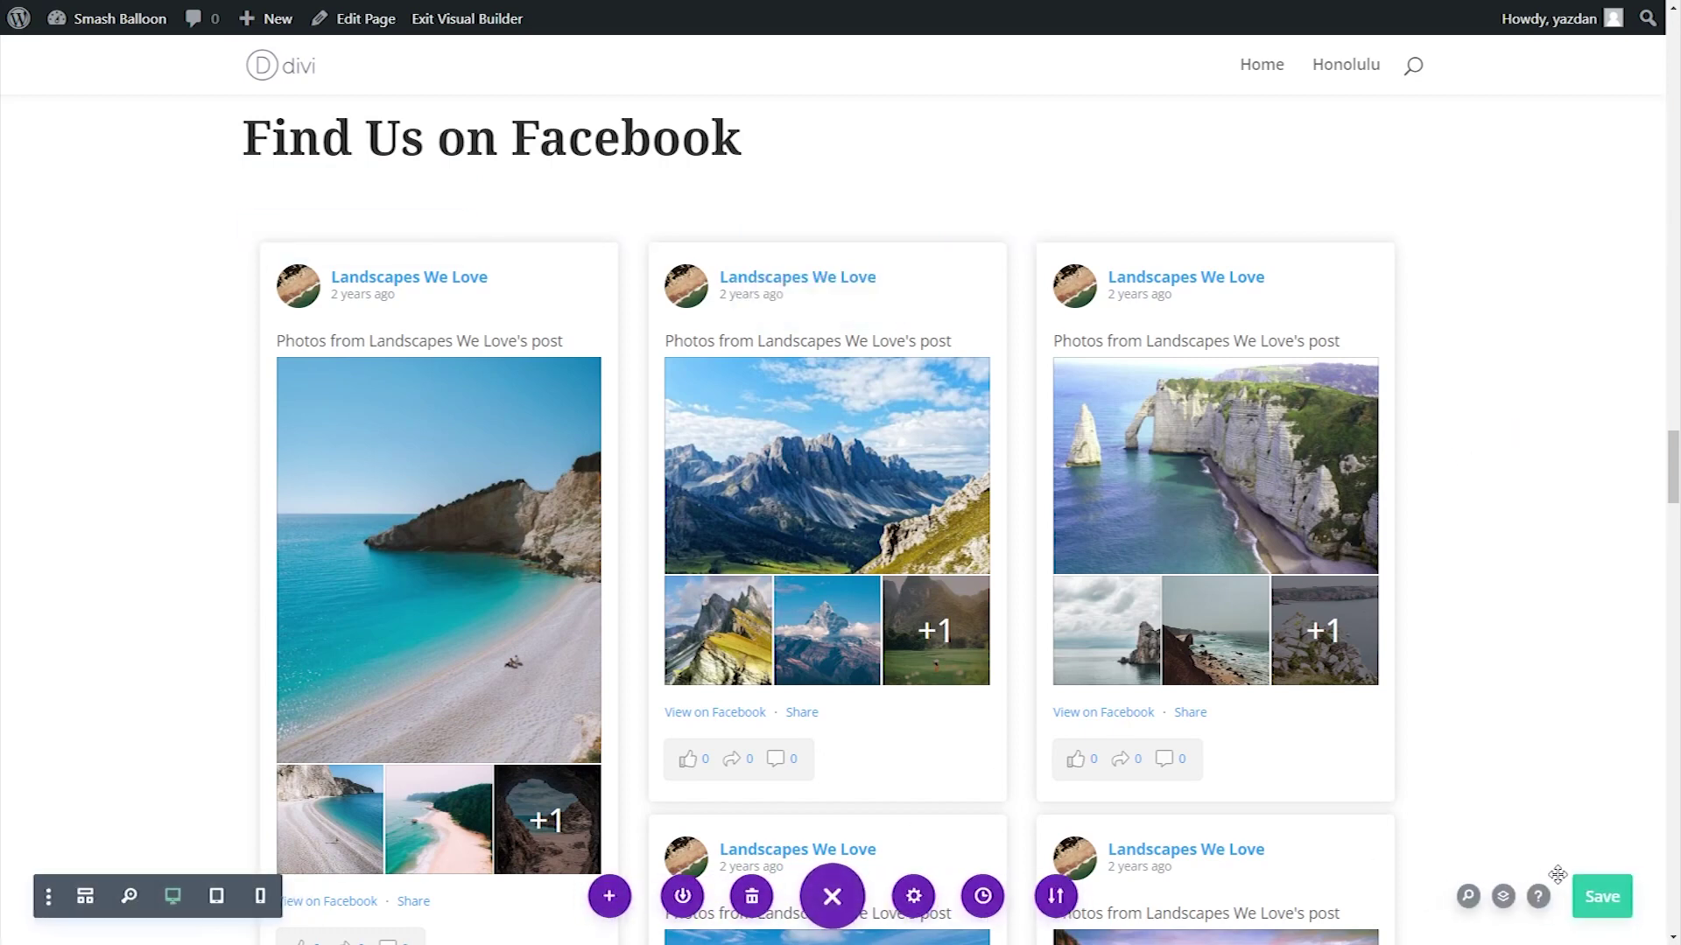
click(1597, 900)
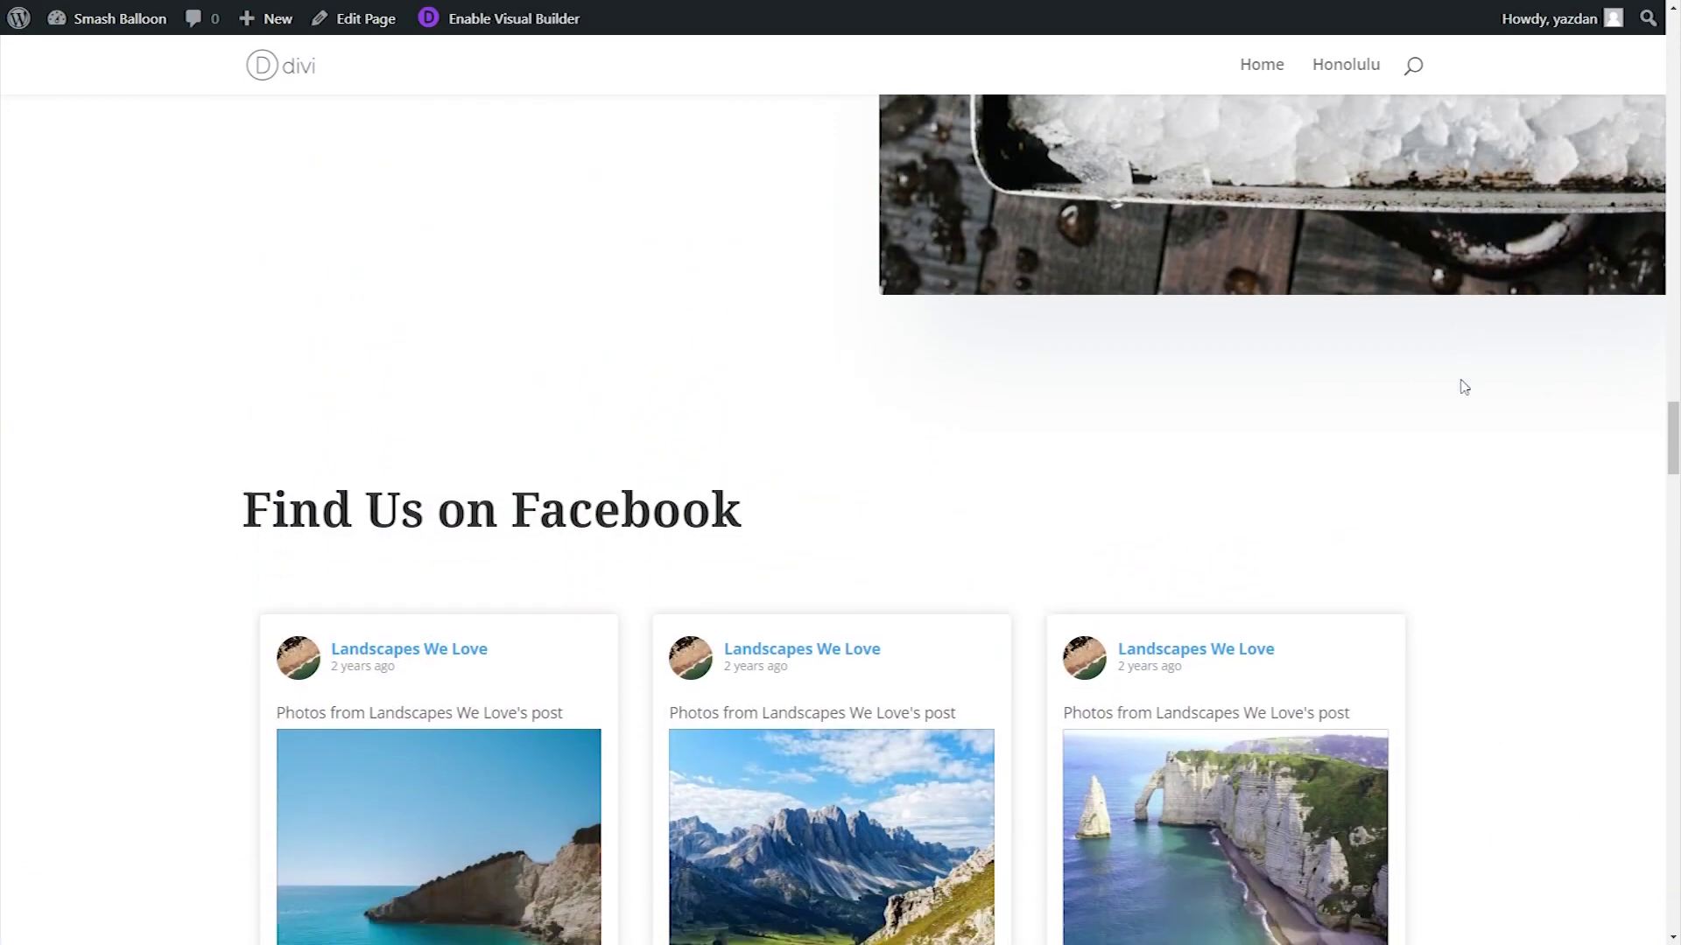
Step: Scroll the live Honolulu page through the Landscapes We Love masonry feed
scroll(1459, 379, down, 4)
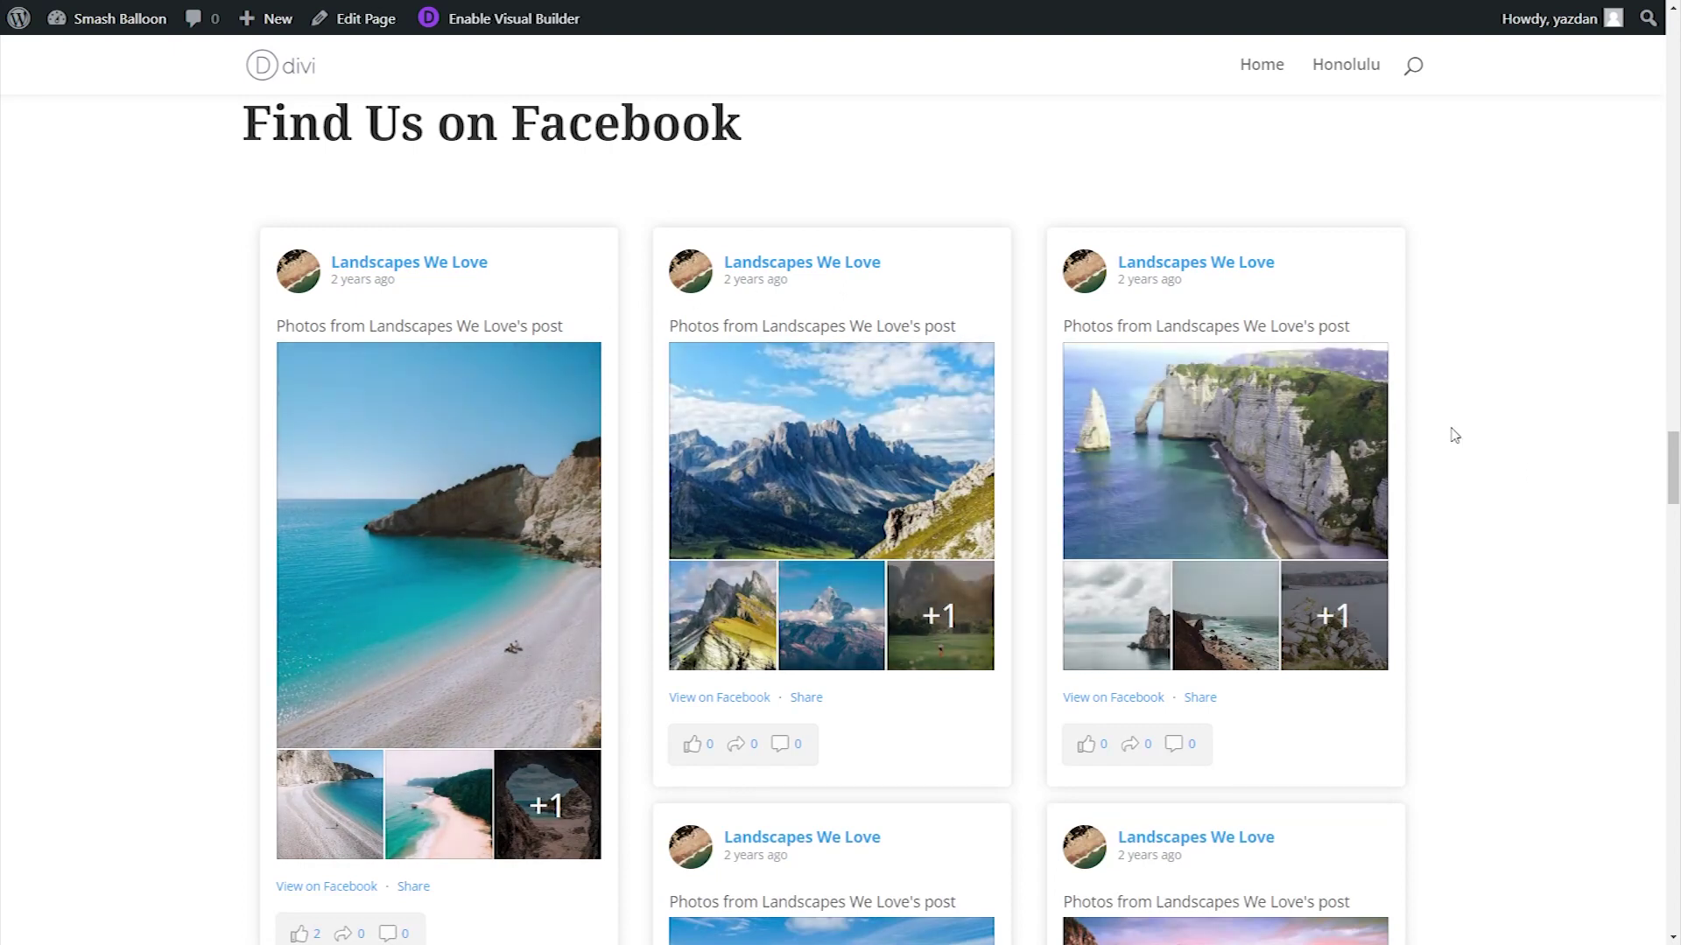
scroll(1454, 435, down, 8)
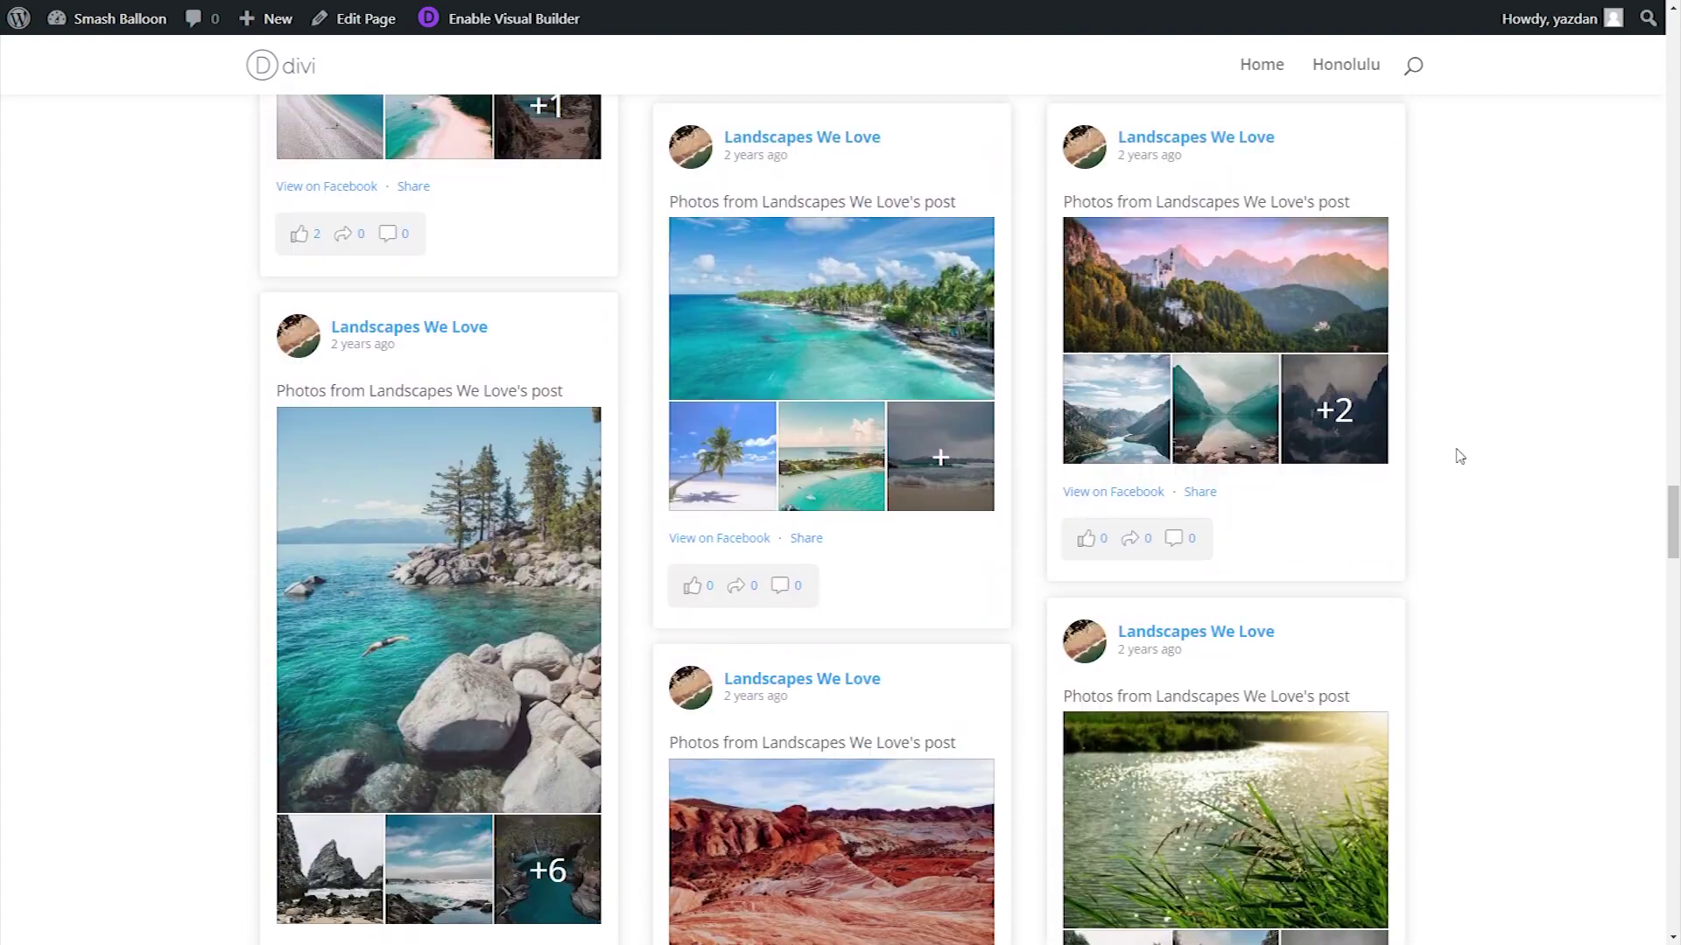
scroll(1459, 456, down, 4)
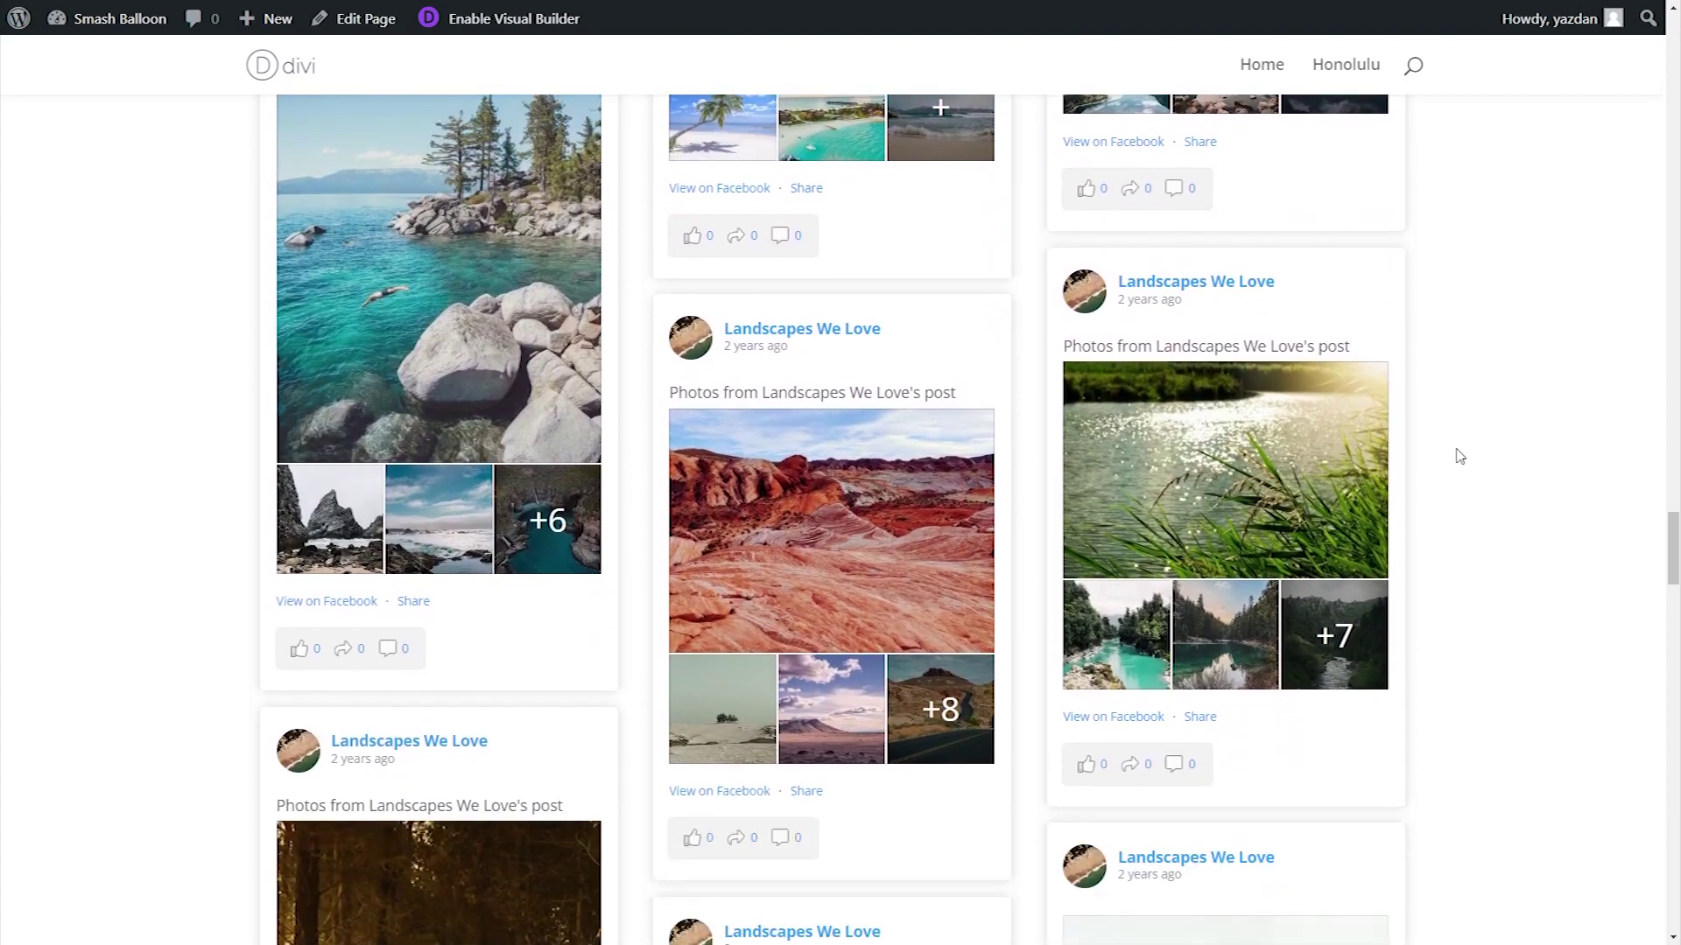